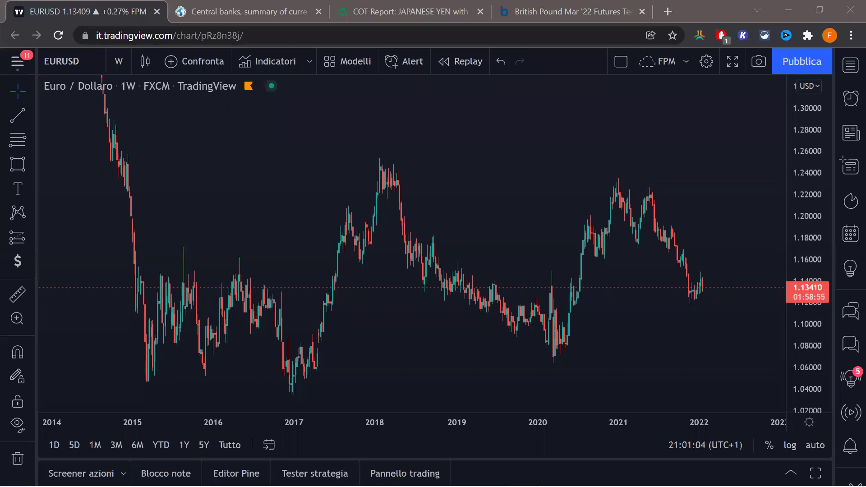
# Add the text label 'Tassi di interesse - COT report - TW integrazione' near the top of the chart
pyautogui.click(18, 185)
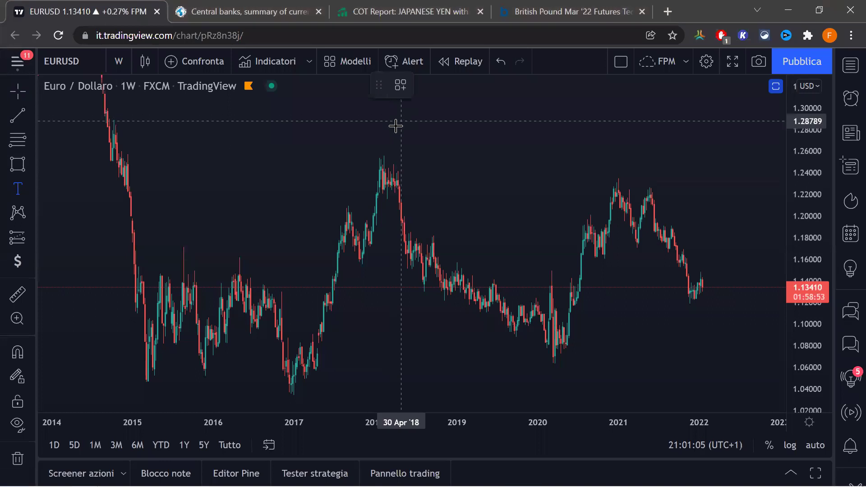
pyautogui.click(397, 126)
pyautogui.write('T')
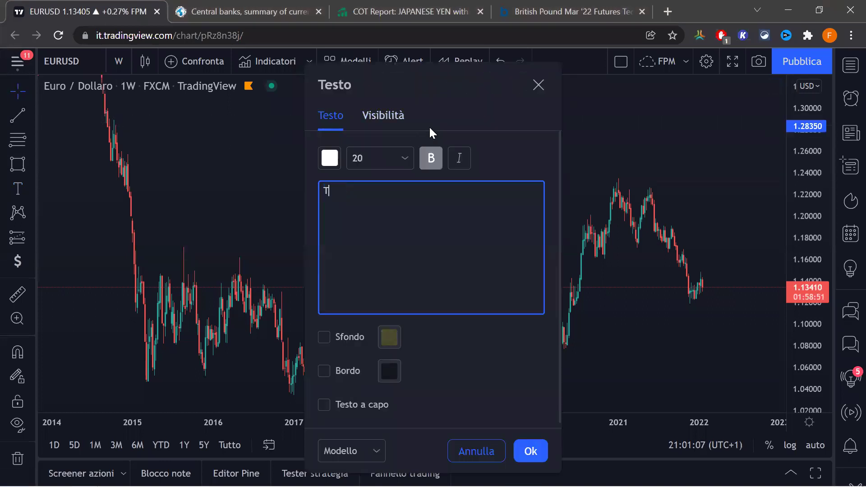
pyautogui.write('assi di interes')
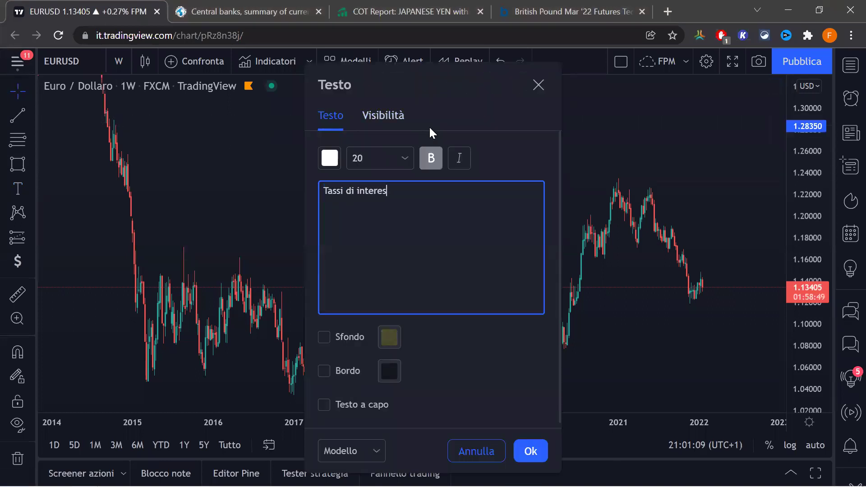
pyautogui.write('se - COT report -')
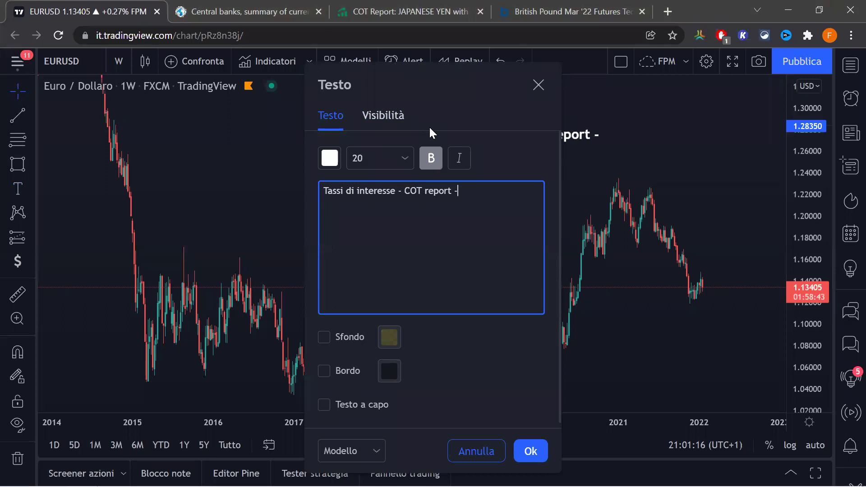
pyautogui.write(' TW integrazione')
pyautogui.click(523, 450)
# Pan the EURUSD weekly chart so it spans 2016 to 2024
pyautogui.moveTo(381, 135); pyautogui.dragTo(307, 167)
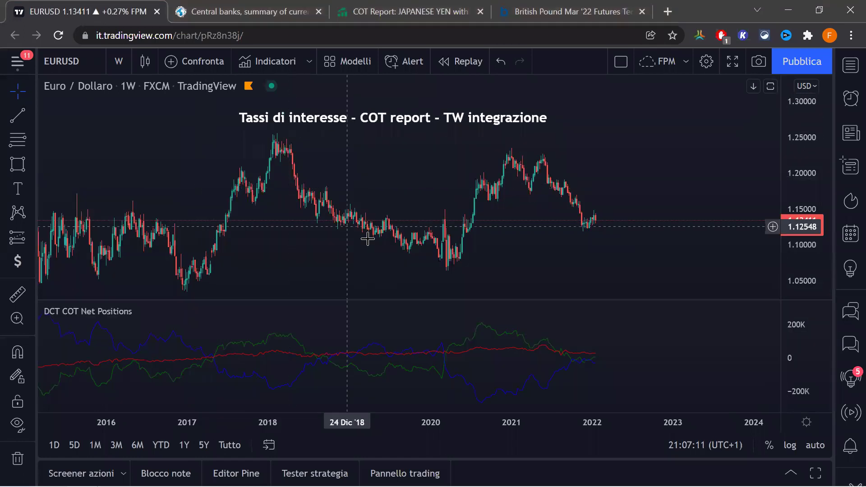
# Shift the chart to bring 2015 into view, delete the title text, and open the COT study settings
pyautogui.moveTo(319, 244); pyautogui.dragTo(387, 251)
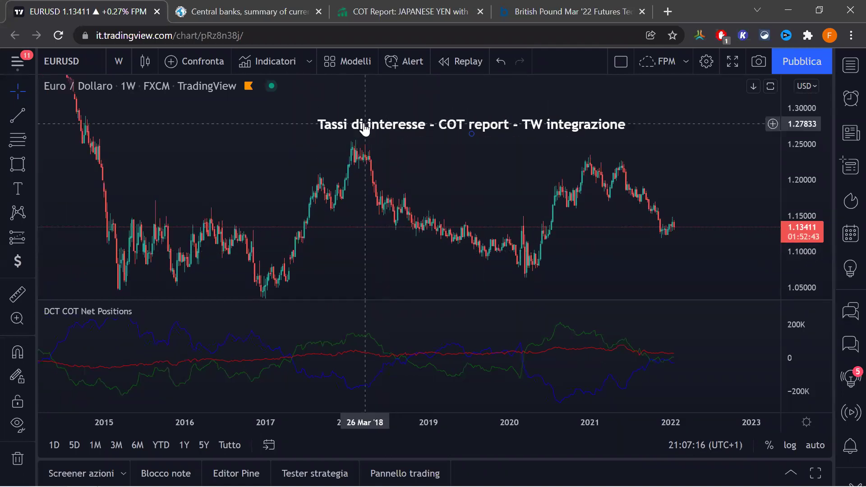
pyautogui.rightClick(361, 134)
pyautogui.click(412, 297)
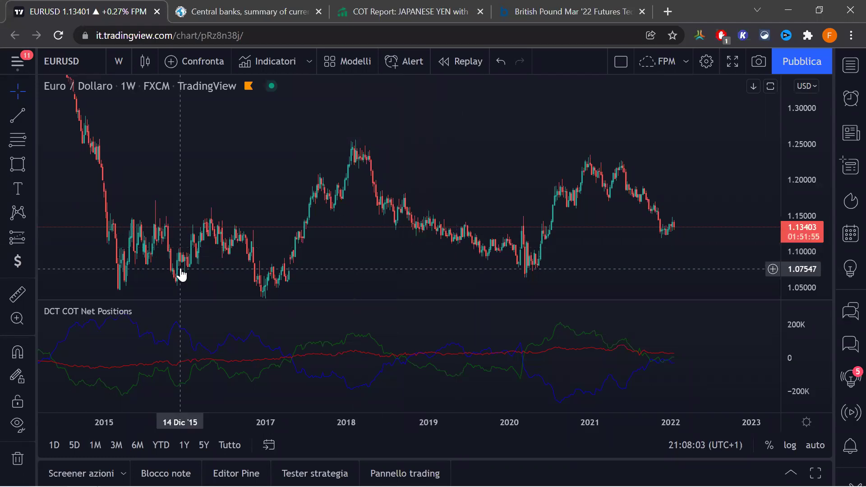
pyautogui.click(163, 311)
# Turn off Show Non Reportables, keeping Commercials, Non Commercials and Include Options on, and apply
pyautogui.moveTo(464, 138); pyautogui.dragTo(594, 108)
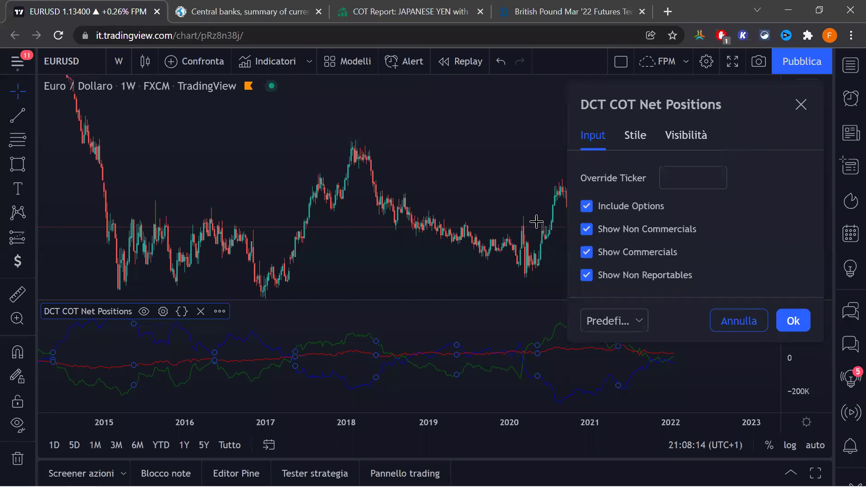
pyautogui.click(586, 228)
pyautogui.click(586, 228)
pyautogui.click(587, 255)
pyautogui.click(587, 253)
pyautogui.click(587, 276)
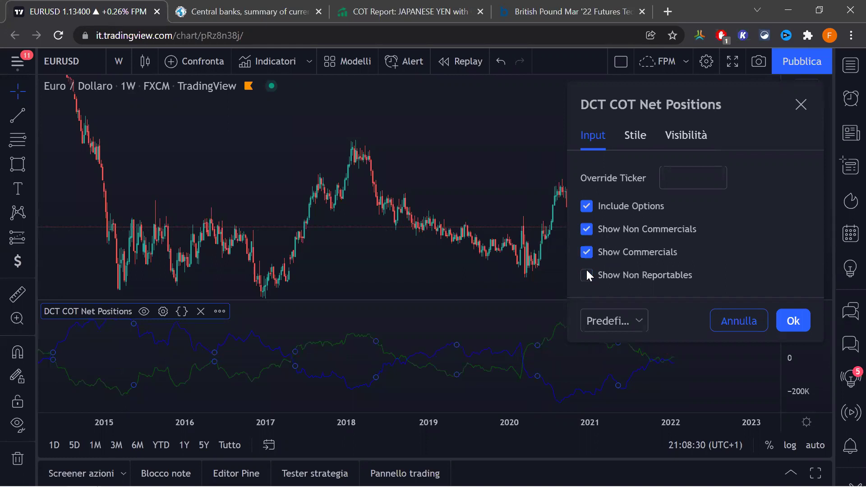
pyautogui.click(588, 207)
pyautogui.click(792, 320)
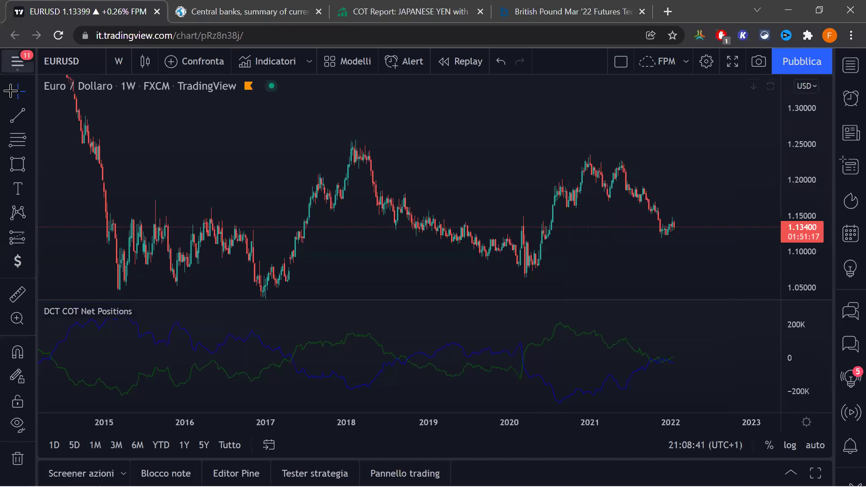
# Draw price trend lines on the 2017–2018 rise and the 2018–2019 decline, plus a COT line to 2018
pyautogui.hotkey('alt', 't')
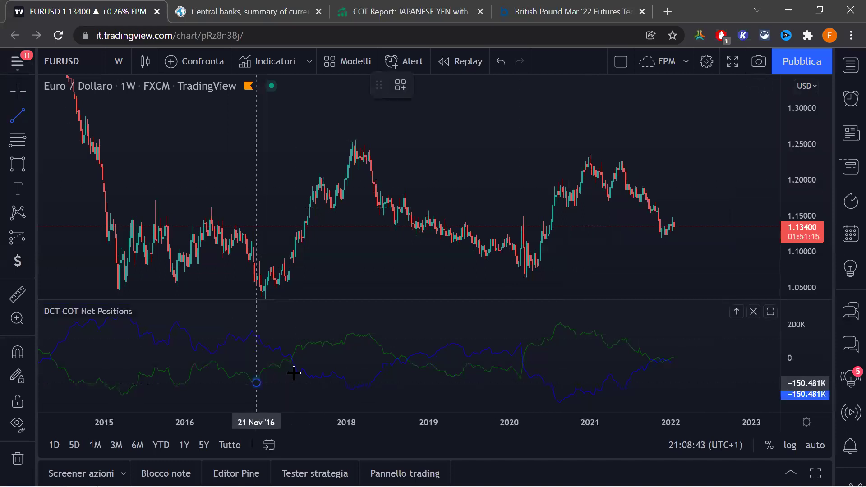
pyautogui.click(367, 338)
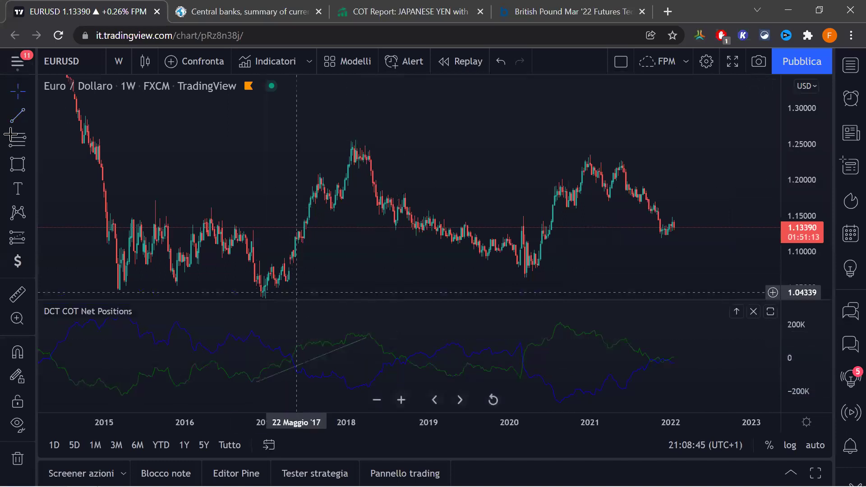
pyautogui.hotkey('alt', 't')
pyautogui.click(276, 293)
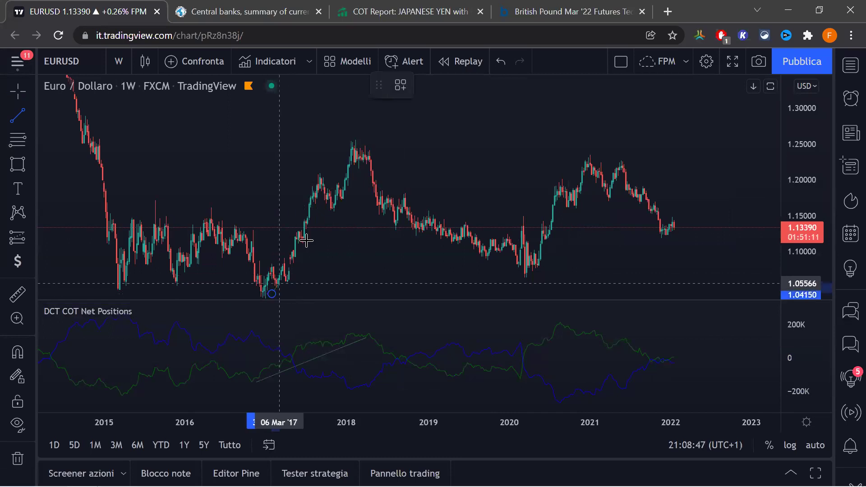
pyautogui.click(364, 168)
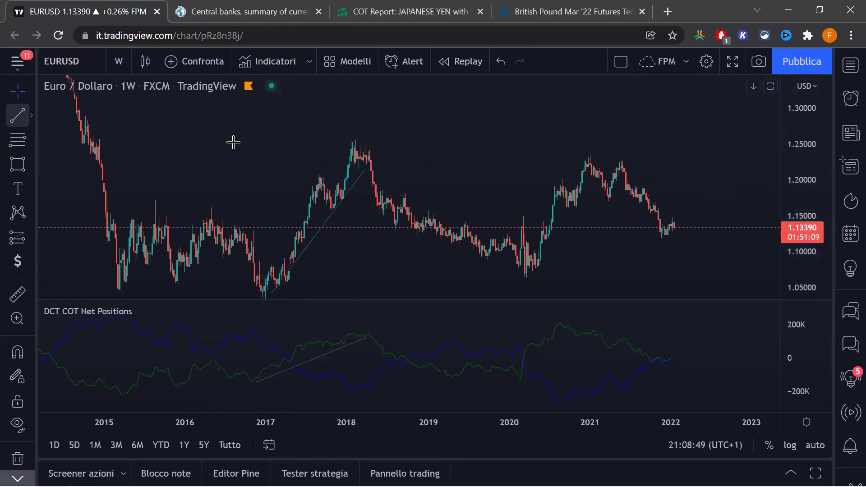
pyautogui.hotkey('alt', 't')
pyautogui.click(359, 142)
pyautogui.click(506, 237)
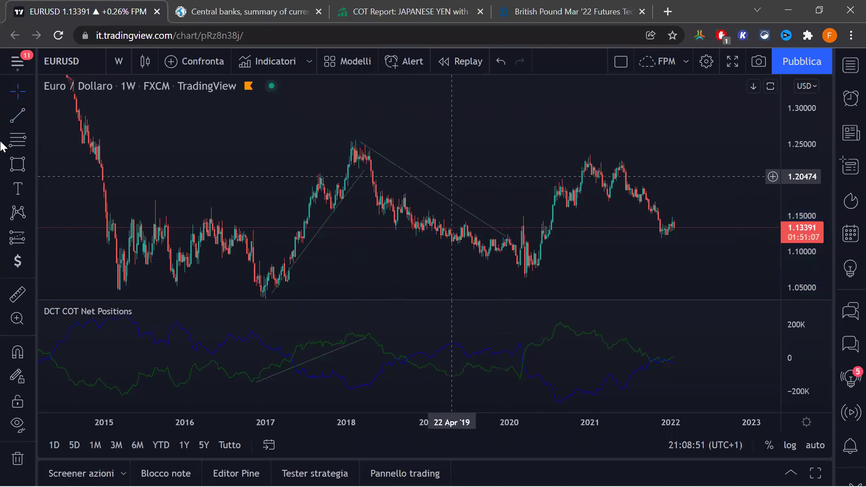
# Trace COT lines from March 2020 to the 2020 peak and late 2021, plus a 2021 price downtrend
pyautogui.click(524, 383)
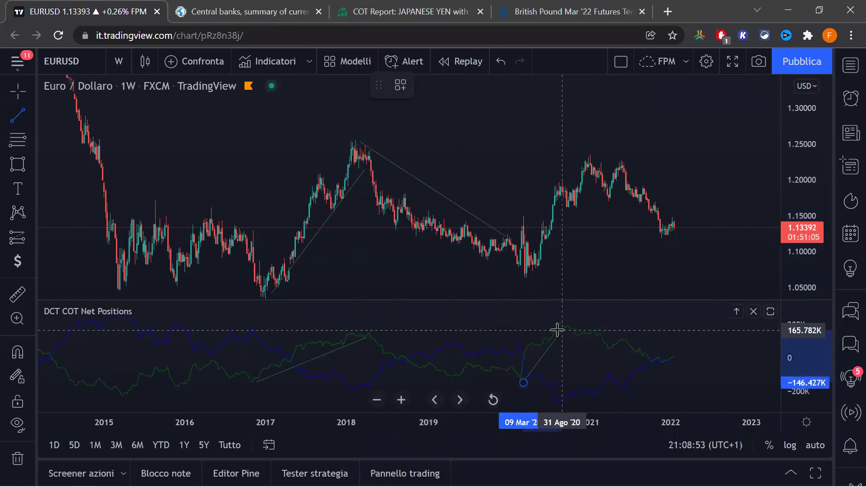
pyautogui.click(561, 329)
pyautogui.click(566, 339)
pyautogui.click(667, 369)
pyautogui.click(9, 115)
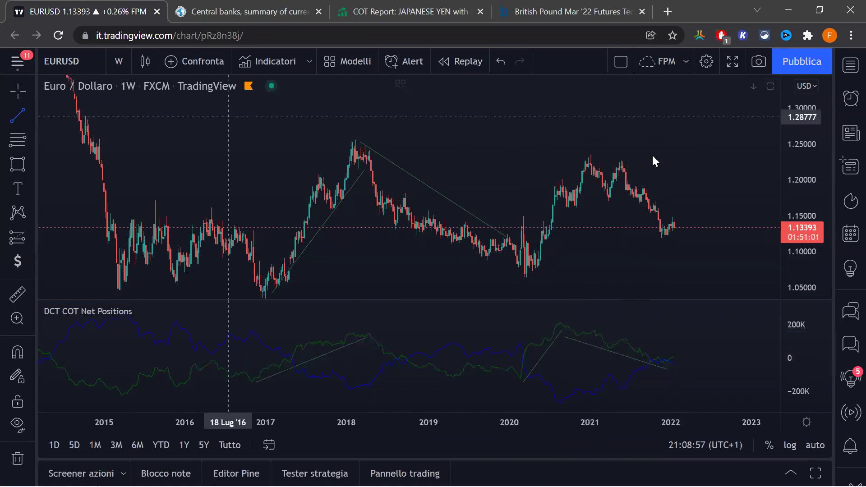
pyautogui.click(582, 199)
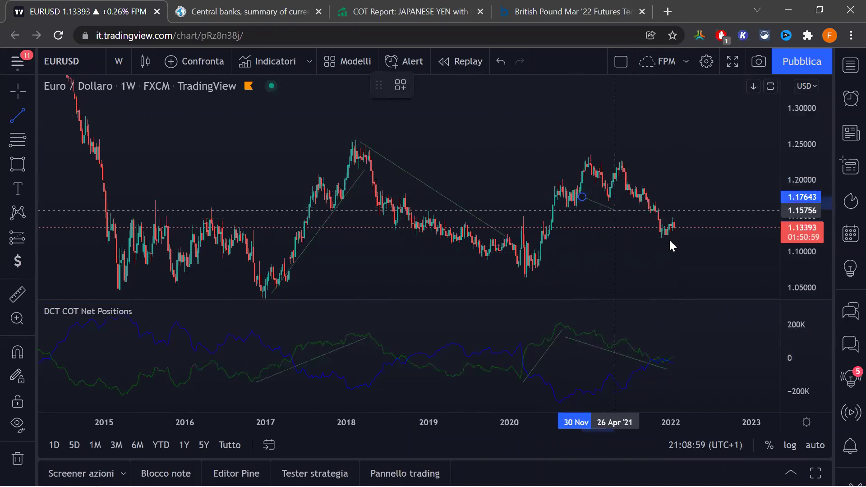
pyautogui.click(669, 242)
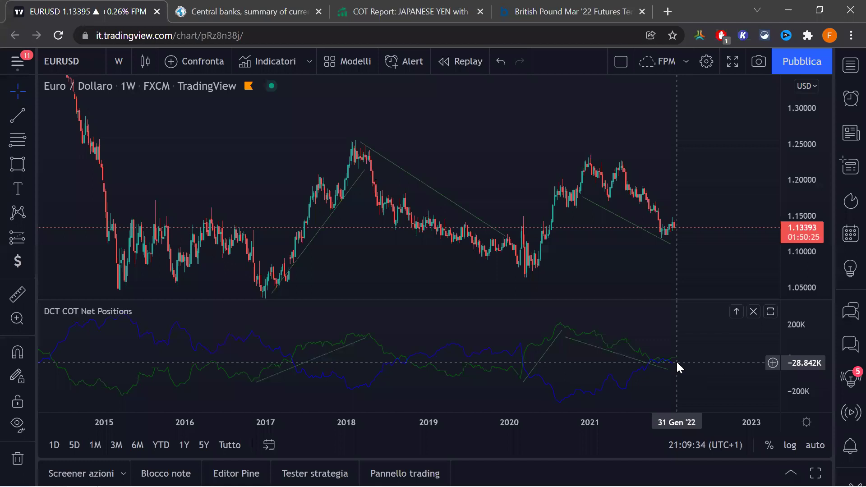
# Delete the three COT-pane trend lines and the 2017 and 2018–2019 price trend lines
pyautogui.rightClick(596, 354)
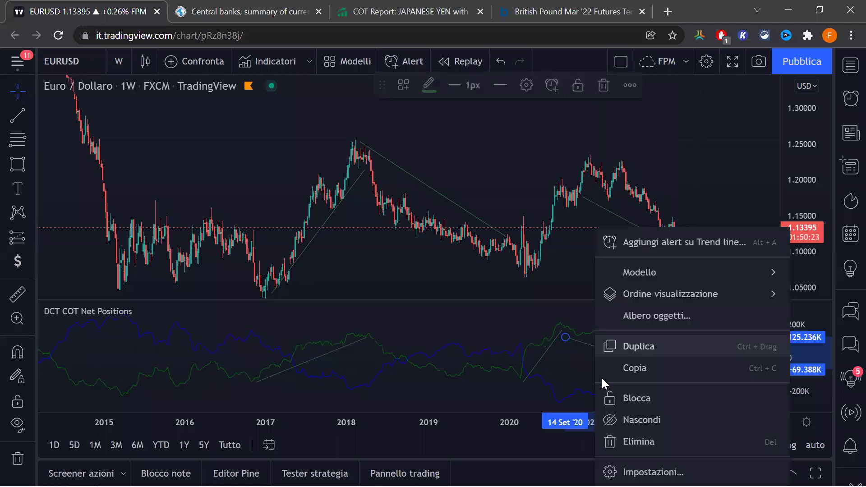
pyautogui.click(617, 440)
pyautogui.click(550, 355)
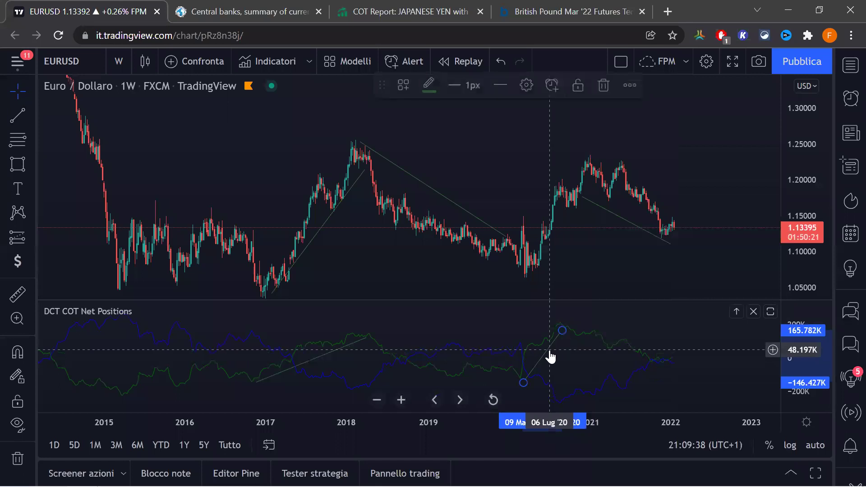
pyautogui.press('Delete')
pyautogui.click(345, 349)
pyautogui.press('Delete')
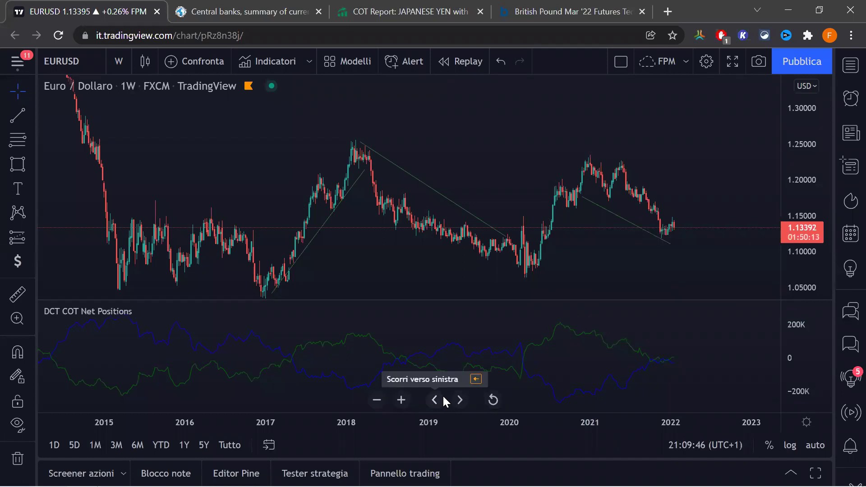
pyautogui.click(424, 184)
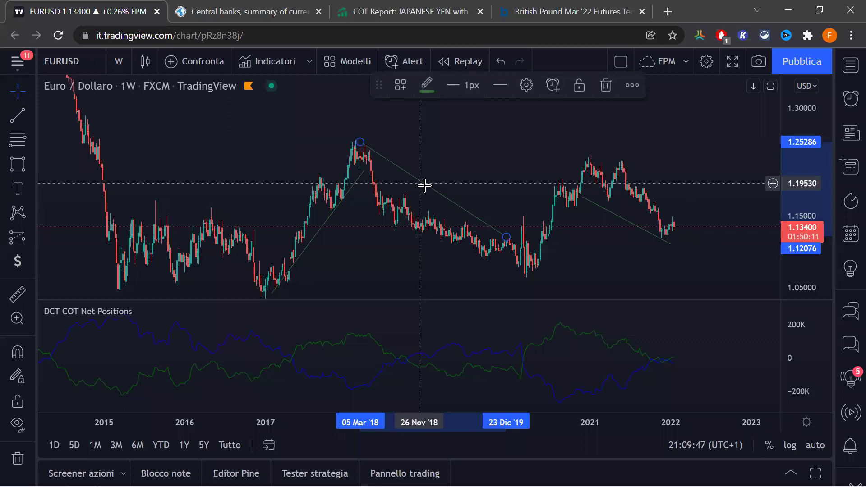
pyautogui.press('Delete')
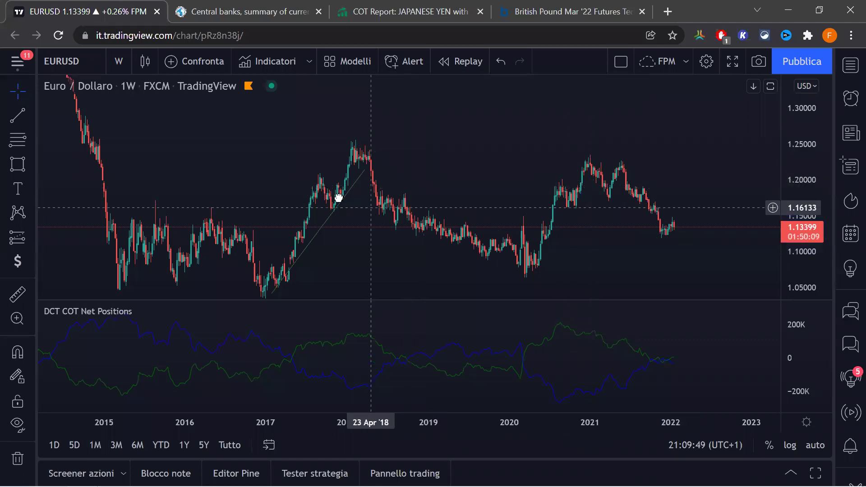
pyautogui.click(331, 216)
pyautogui.press('Delete')
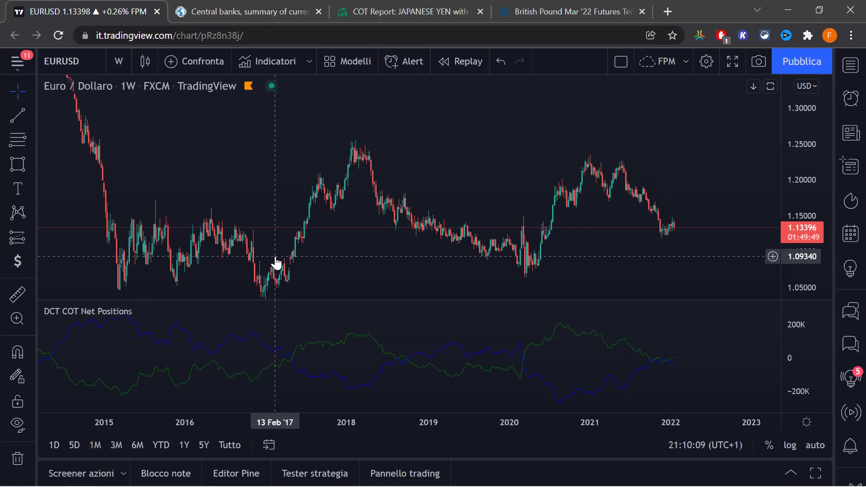
# Enlarge the COT pane and draw a falling line from the 2021 COT peak
pyautogui.moveTo(334, 300); pyautogui.dragTo(342, 211)
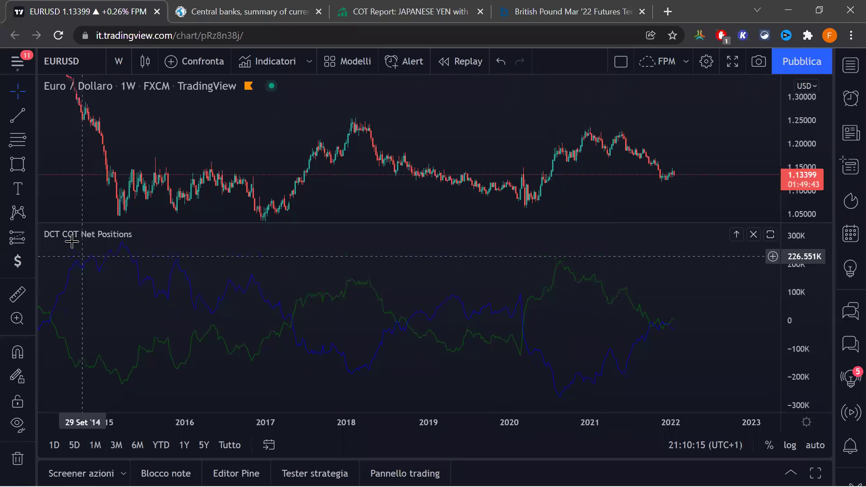
pyautogui.moveTo(100, 238)
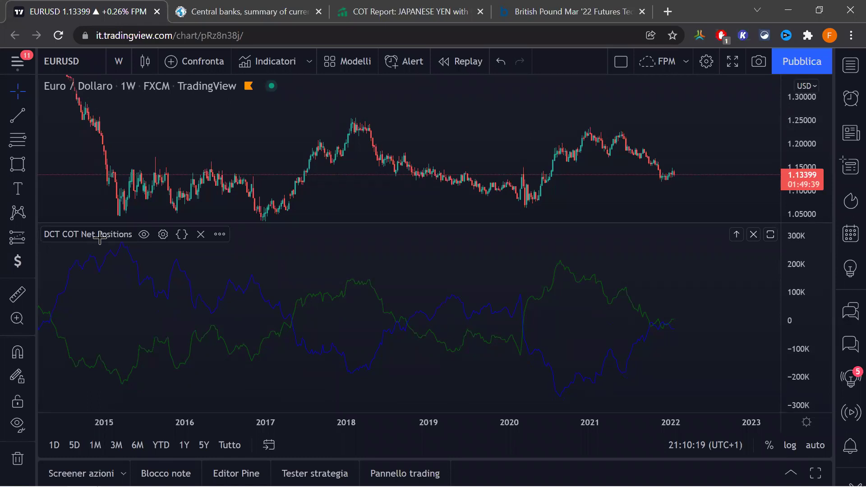
pyautogui.moveTo(279, 224); pyautogui.dragTo(277, 199)
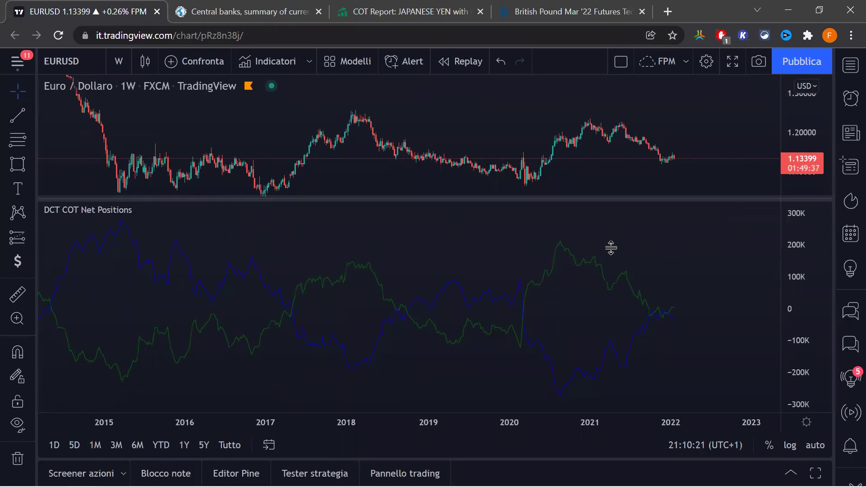
pyautogui.click(18, 116)
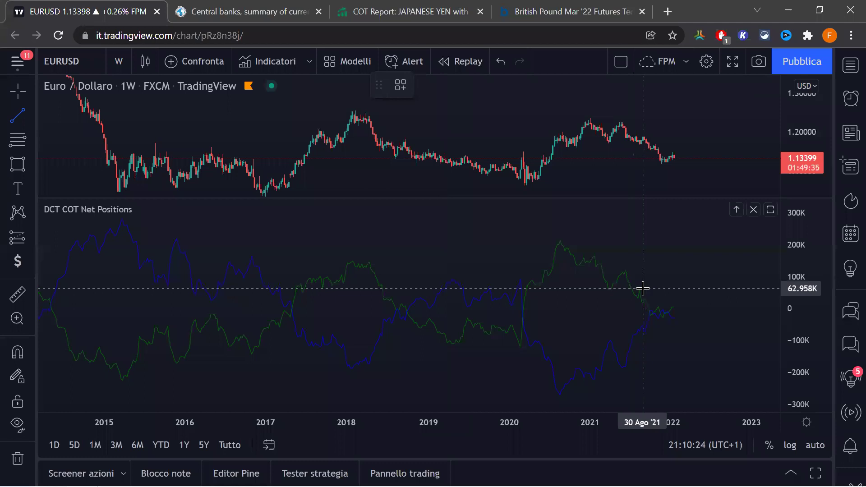
pyautogui.click(560, 235)
pyautogui.click(681, 290)
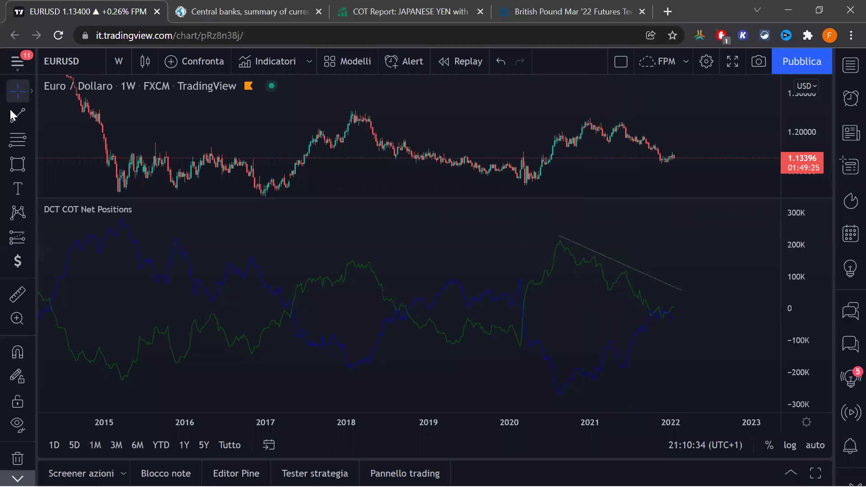
# Draw a short trend line on the price chart at the August 2020 level
pyautogui.hotkey('alt', 't')
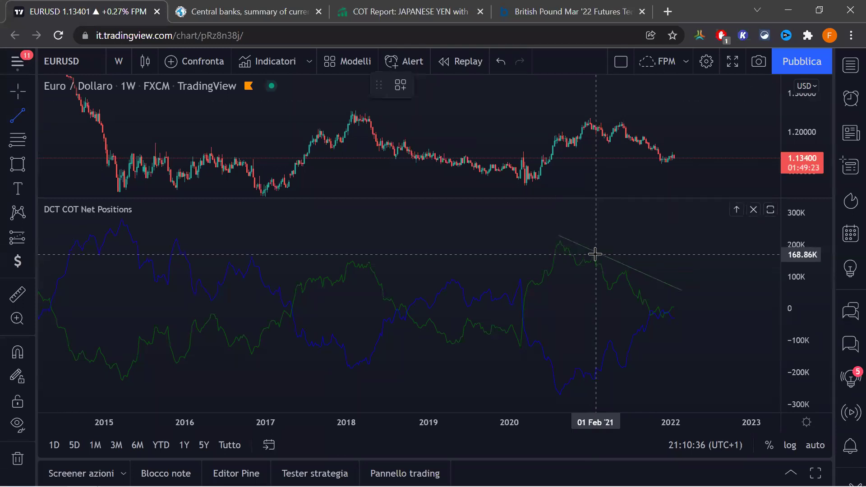
pyautogui.click(556, 130)
pyautogui.click(619, 131)
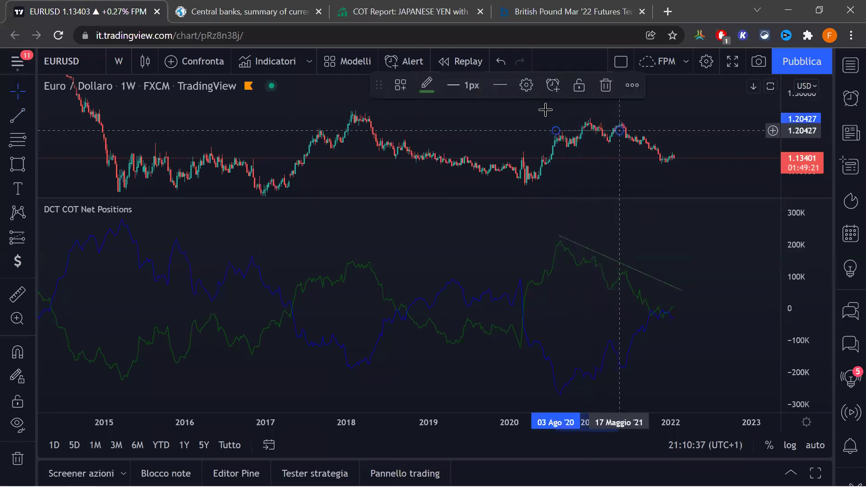
pyautogui.click(601, 154)
# Draw a rectangle from about 1.20774 to the 2021 top with red fill and border
pyautogui.click(14, 163)
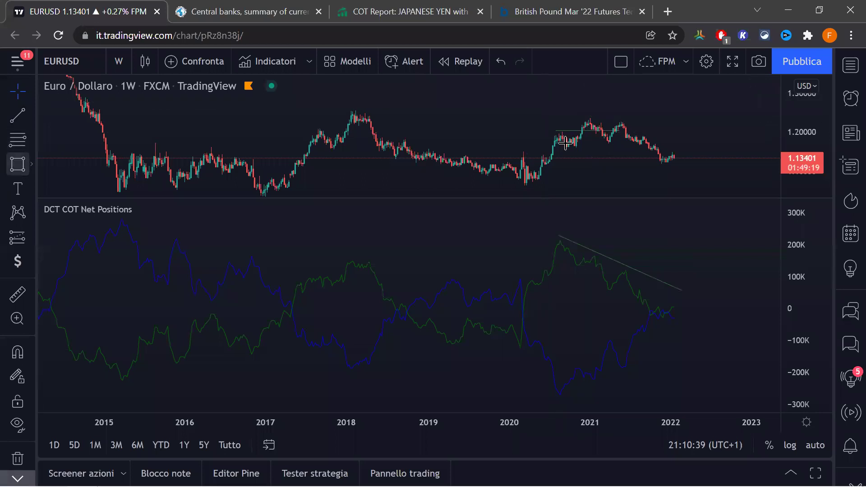
pyautogui.click(588, 129)
pyautogui.click(658, 119)
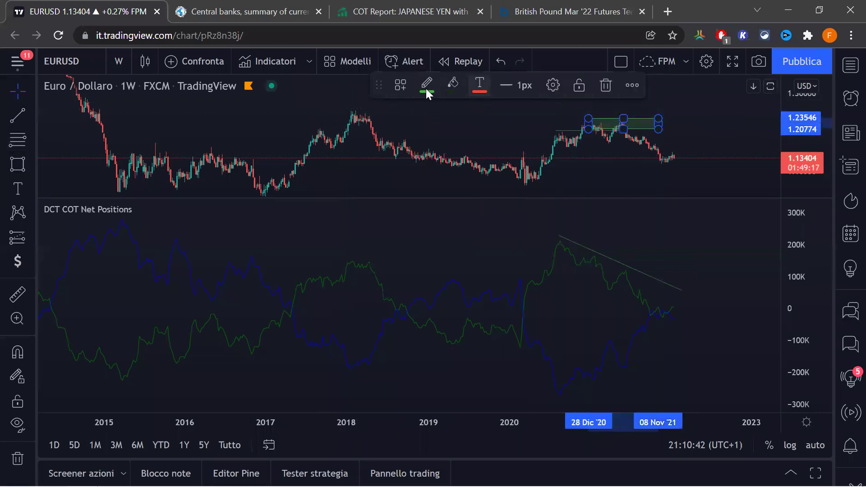
pyautogui.click(427, 85)
pyautogui.click(453, 85)
pyautogui.click(457, 130)
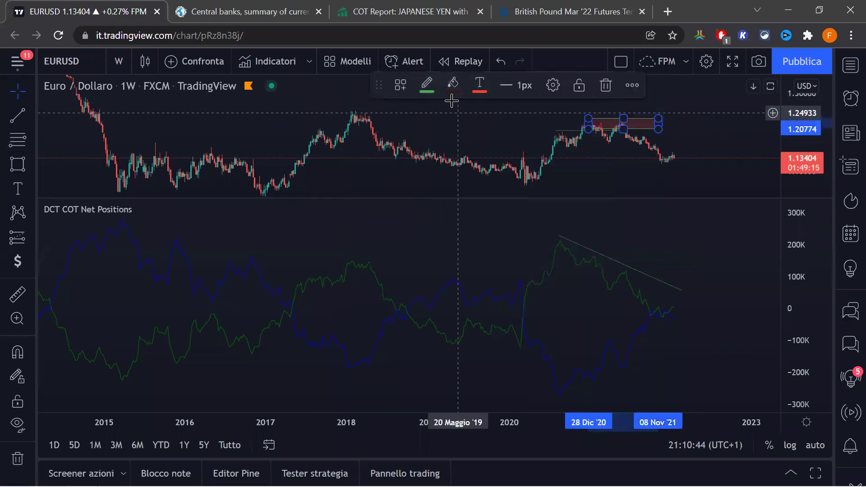
pyautogui.click(427, 85)
pyautogui.click(428, 131)
pyautogui.click(446, 119)
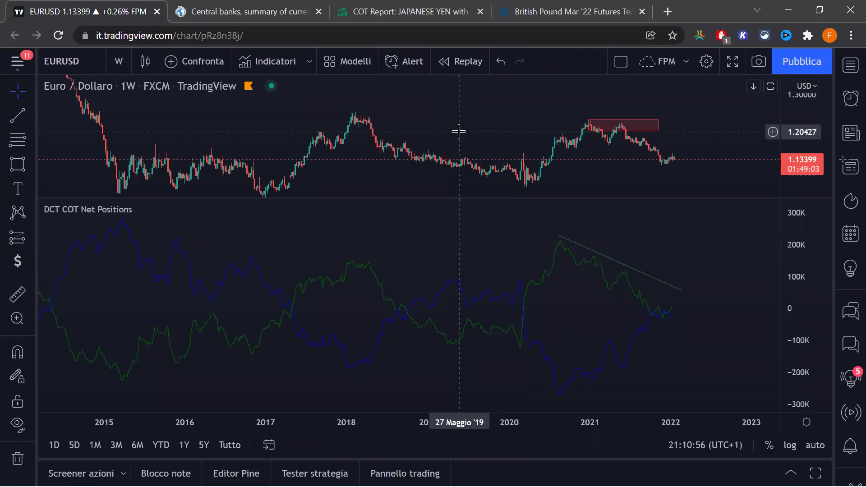
pyautogui.moveTo(458, 128); pyautogui.dragTo(446, 114)
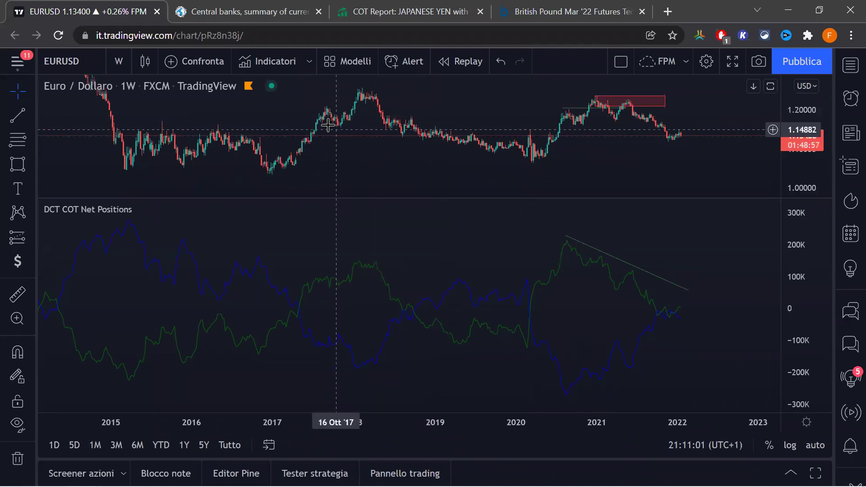
# Draw a rising COT line from the 2016 low, then open the COT study settings
pyautogui.click(17, 116)
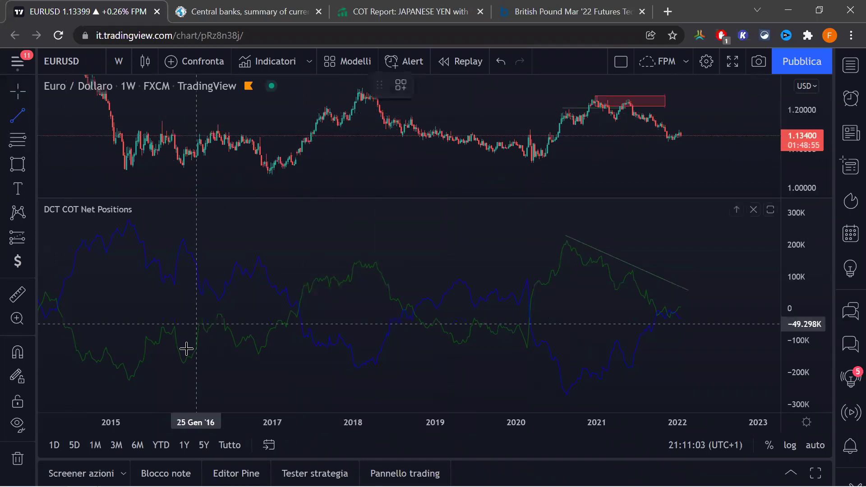
pyautogui.click(184, 363)
pyautogui.click(266, 355)
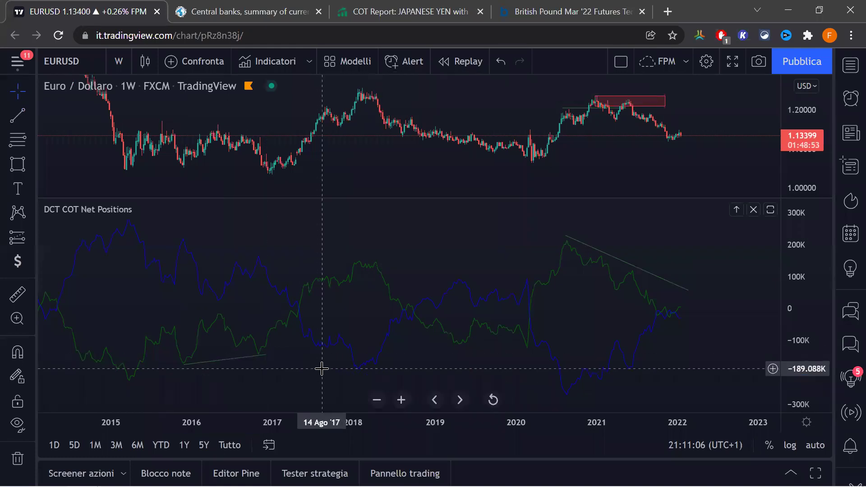
pyautogui.click(163, 210)
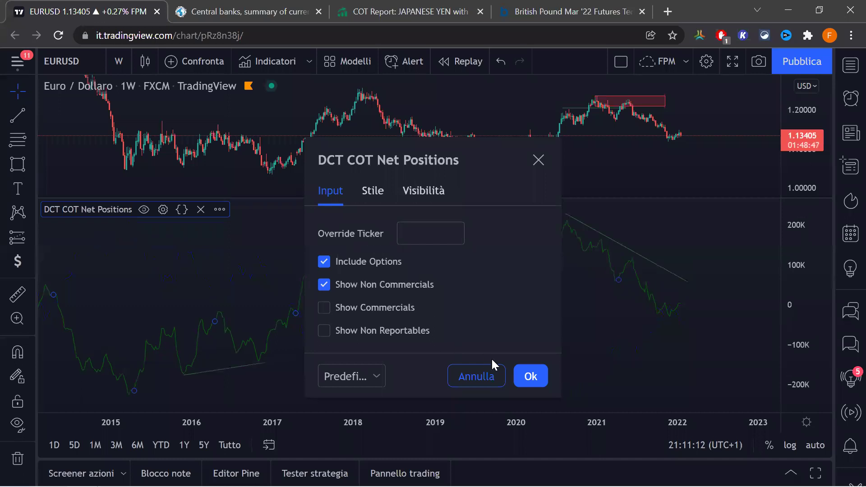
# Uncheck Show Commercials, apply the settings, and slightly enlarge the COT pane
pyautogui.click(529, 376)
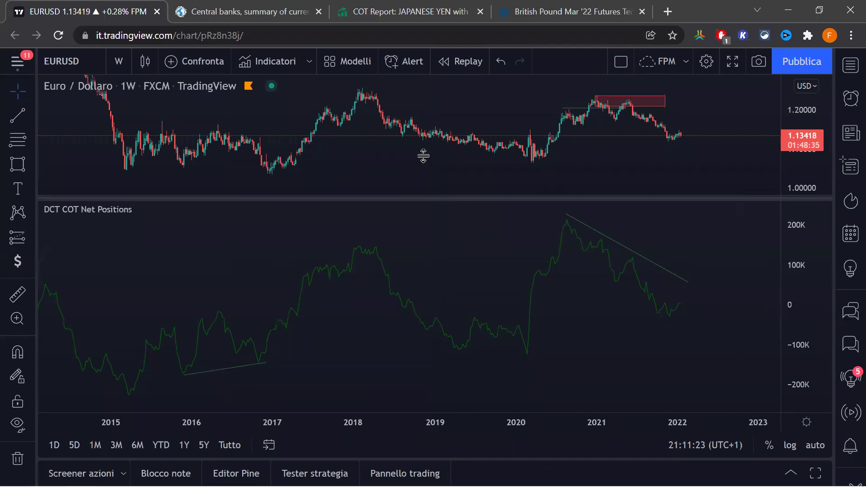
pyautogui.moveTo(423, 156); pyautogui.dragTo(424, 154)
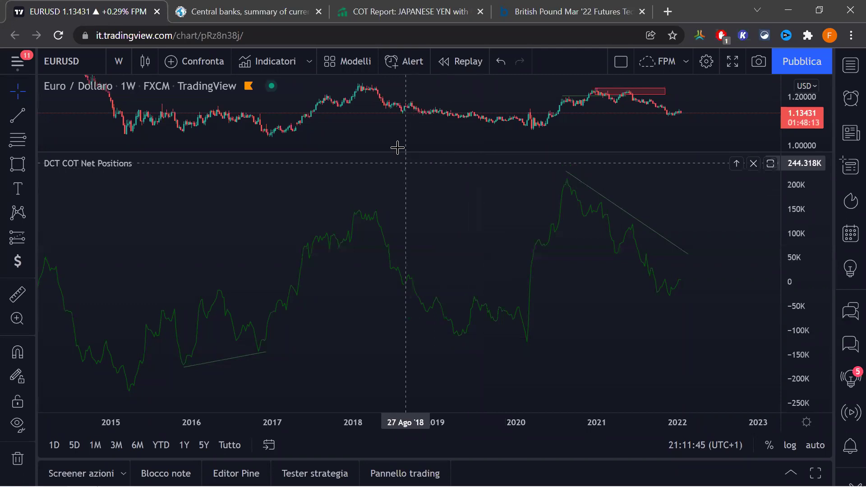
# Enlarge the price pane over the COT pane and switch the browser to full screen with F11
pyautogui.moveTo(396, 153); pyautogui.dragTo(394, 254)
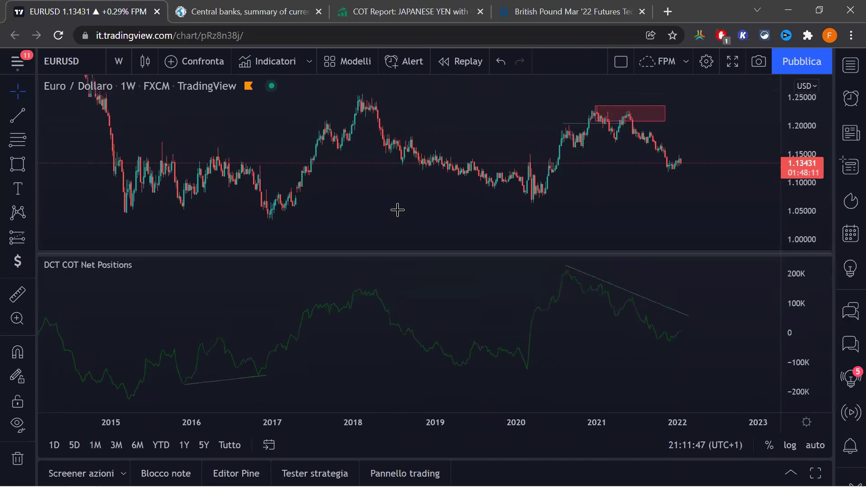
pyautogui.press('F11')
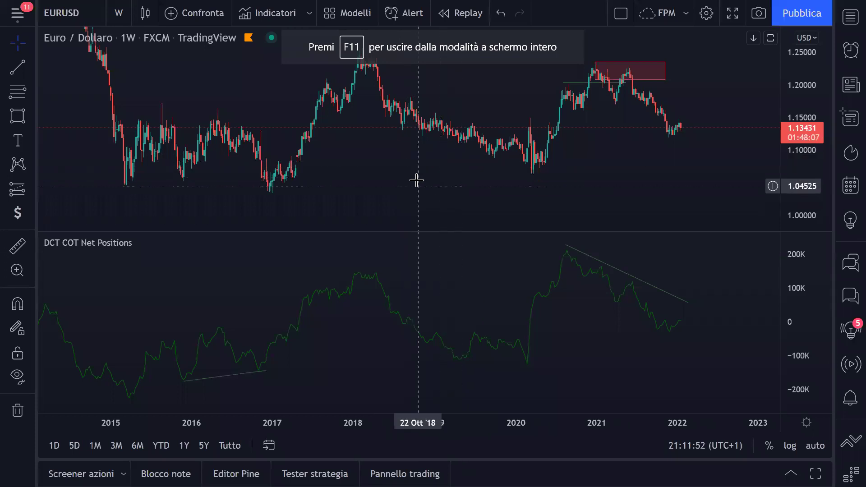
# Draw a horizontal support line along the 2016 lows
pyautogui.click(4, 68)
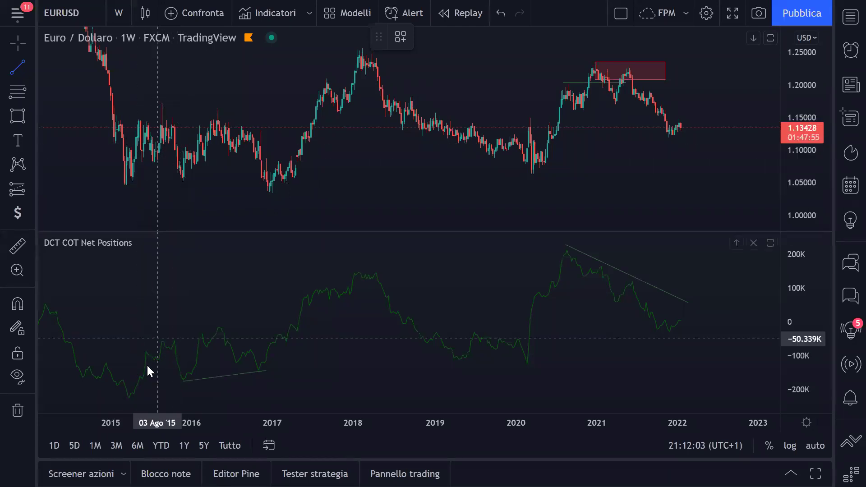
pyautogui.moveTo(176, 185)
pyautogui.mouseDown()
pyautogui.moveTo(315, 199)
pyautogui.moveTo(315, 209)
pyautogui.mouseUp()
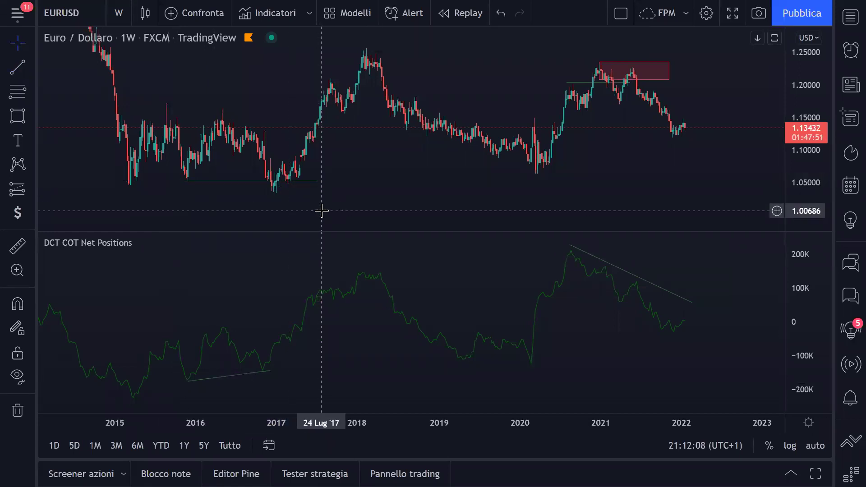
pyautogui.click(273, 180)
# Draw a rectangle around the Dec '16 lows with green fill and green border
pyautogui.click(18, 117)
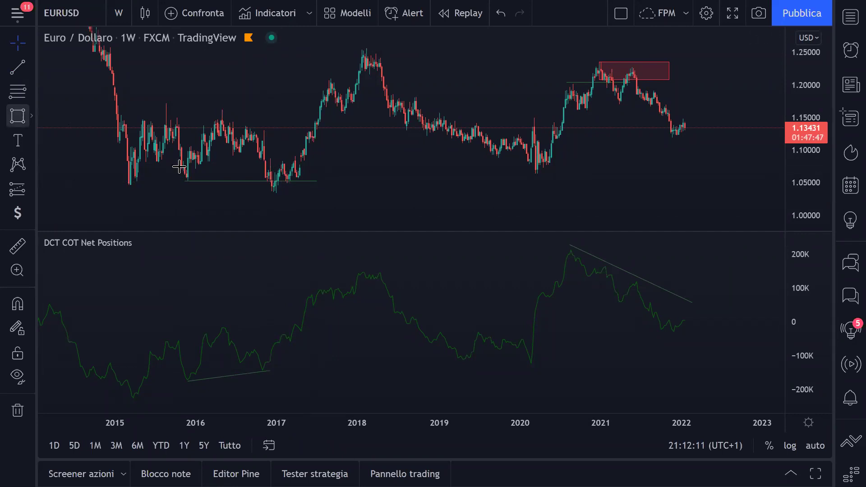
pyautogui.click(270, 190)
pyautogui.click(323, 173)
pyautogui.click(453, 36)
pyautogui.click(489, 82)
pyautogui.click(427, 36)
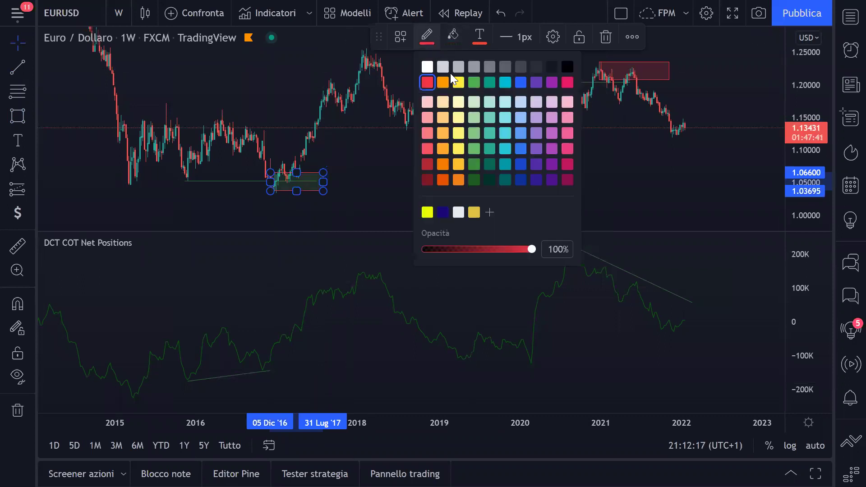
pyautogui.click(472, 83)
pyautogui.click(299, 97)
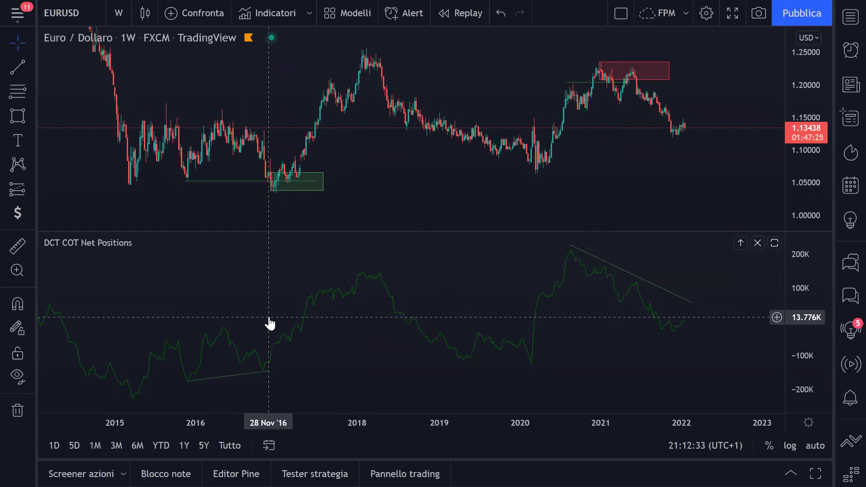
# Stretch the green zone right to 2020 and adjust the price chart view
pyautogui.click(323, 181)
pyautogui.moveTo(323, 182); pyautogui.dragTo(584, 201)
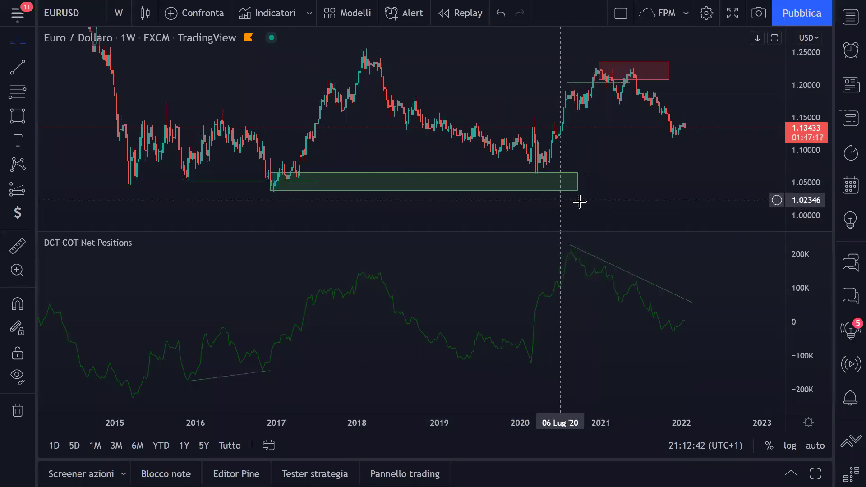
pyautogui.moveTo(619, 179); pyautogui.dragTo(604, 189)
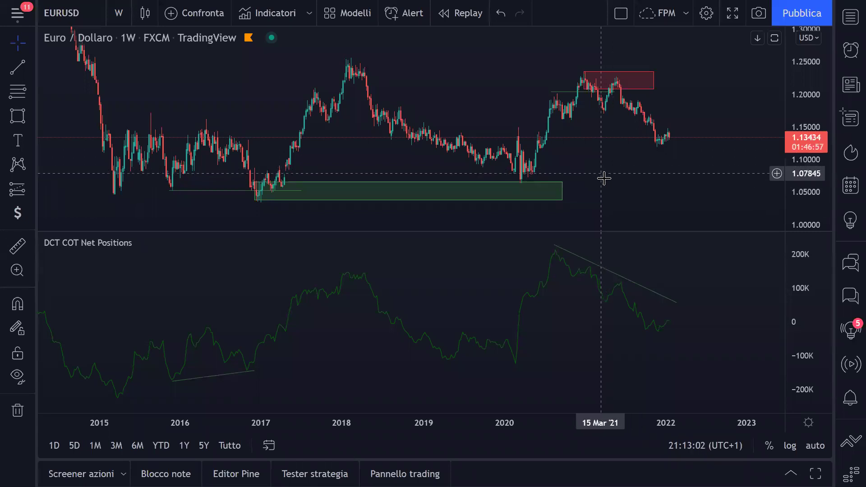
pyautogui.click(15, 67)
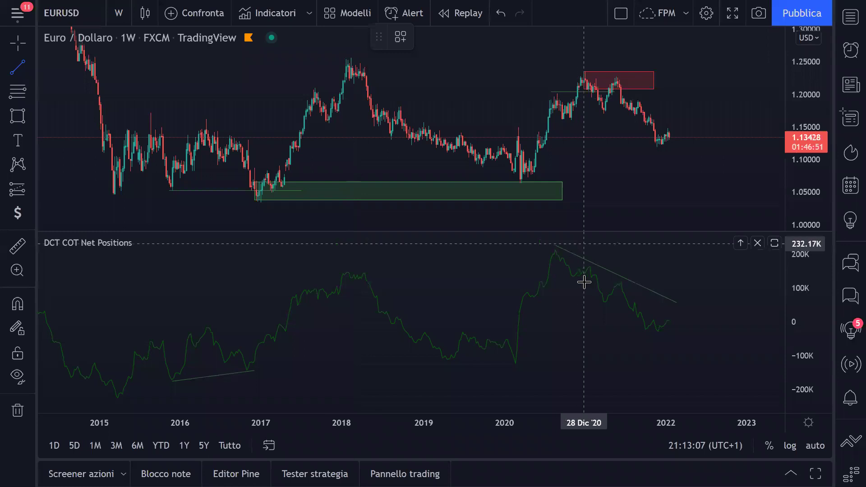
# Draw a rising line from the 2020 COT low to its peak and give it a new colour
pyautogui.click(545, 289)
pyautogui.click(555, 248)
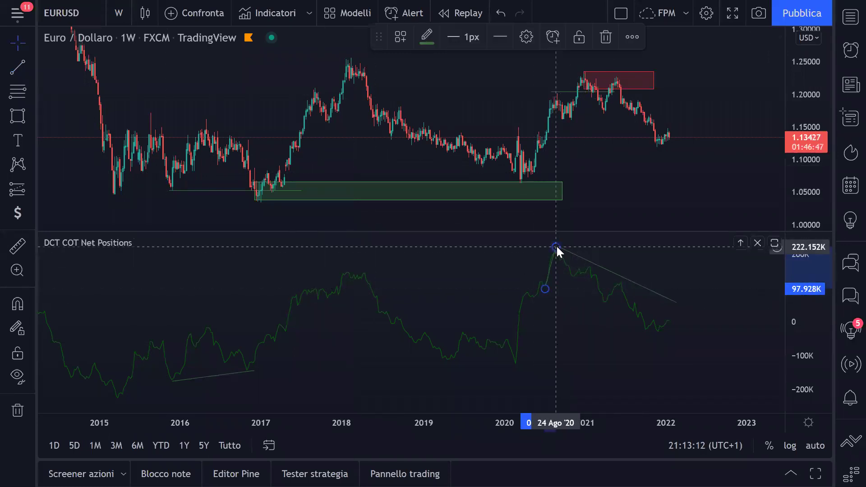
pyautogui.click(427, 36)
pyautogui.click(430, 67)
pyautogui.click(434, 77)
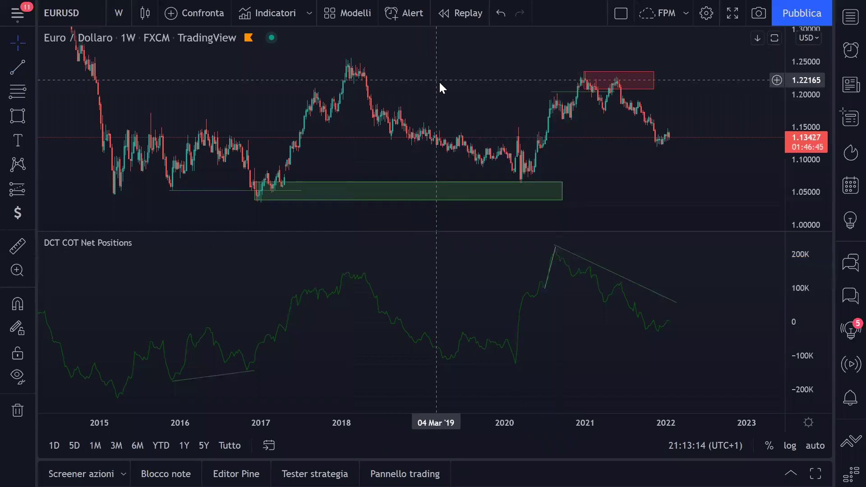
# Add a horizontal trend line near the 100K level on the COT pane
pyautogui.click(17, 67)
pyautogui.click(543, 288)
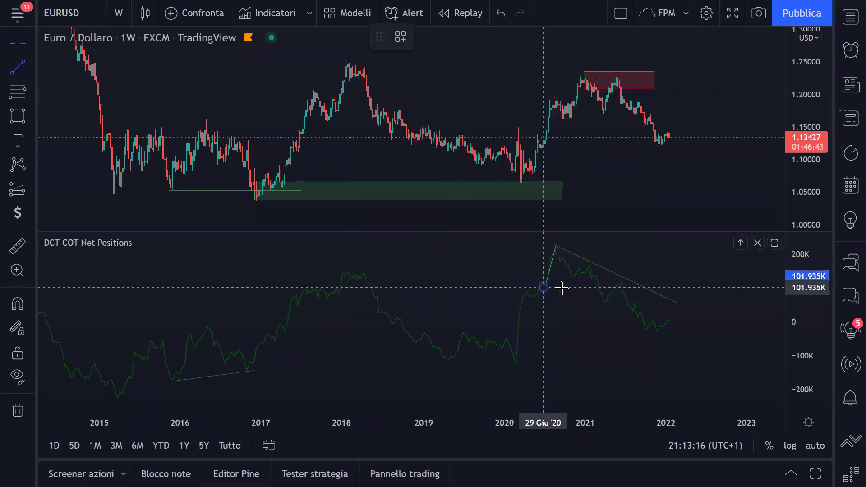
pyautogui.click(598, 289)
pyautogui.click(598, 314)
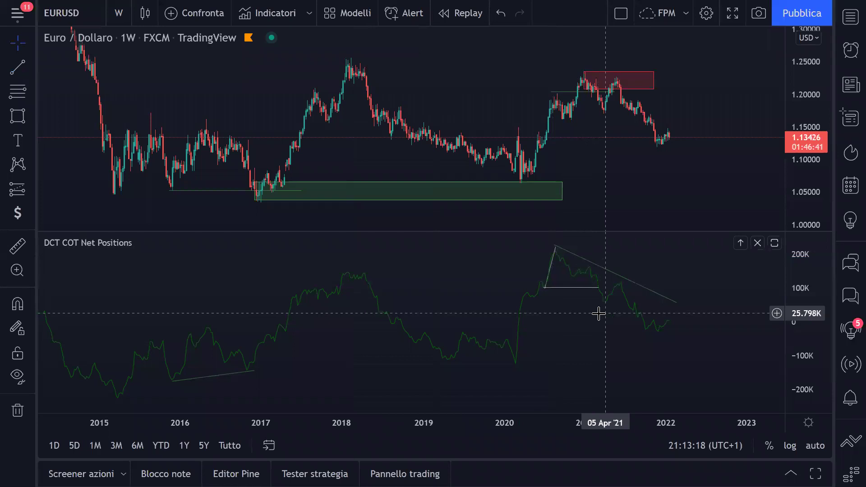
# Place a red down-arrow above the COT line near 2021, then select the red price-zone rectangle
pyautogui.click(31, 145)
pyautogui.click(58, 440)
pyautogui.click(605, 258)
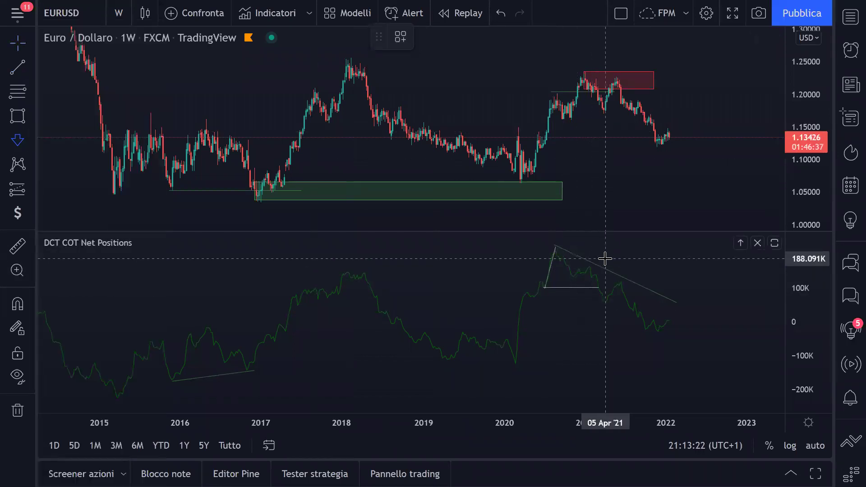
pyautogui.click(641, 333)
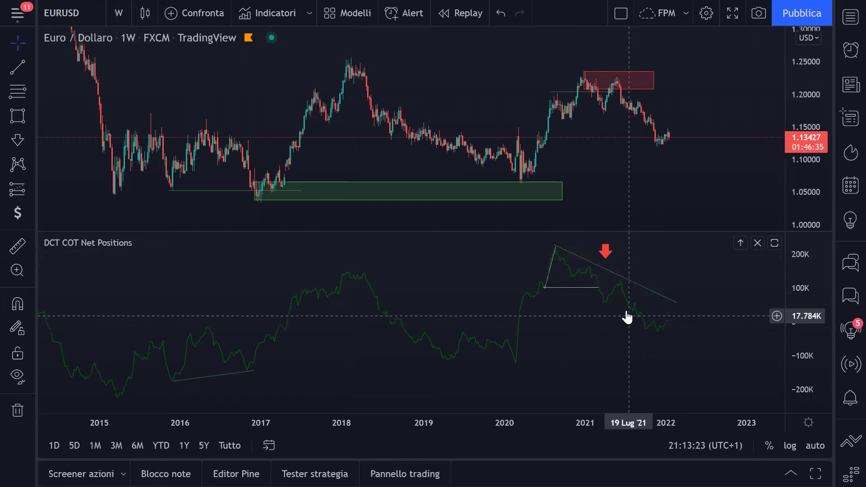
pyautogui.click(615, 89)
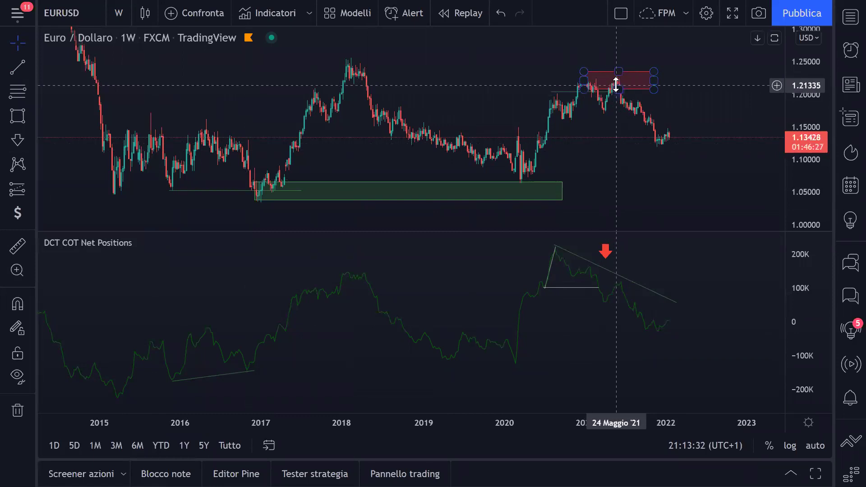
# Draw a short horizontal trend line at the 2015 COT swing high
pyautogui.click(17, 68)
pyautogui.click(150, 339)
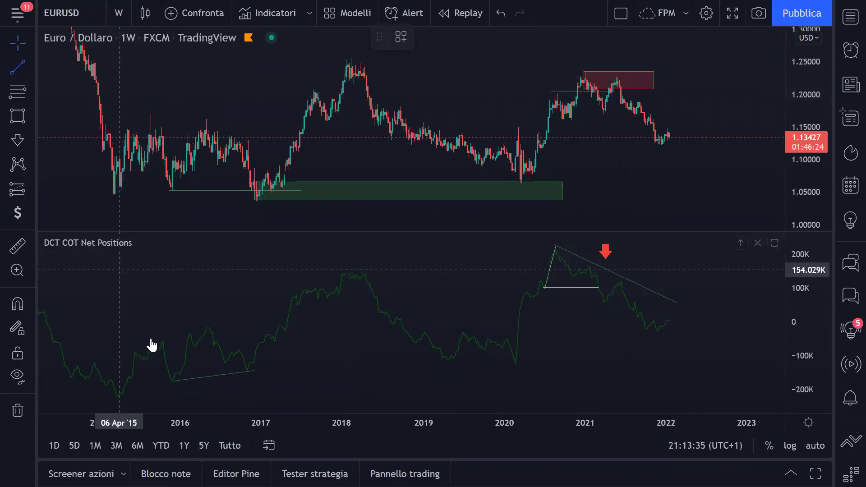
pyautogui.click(187, 339)
pyautogui.click(198, 221)
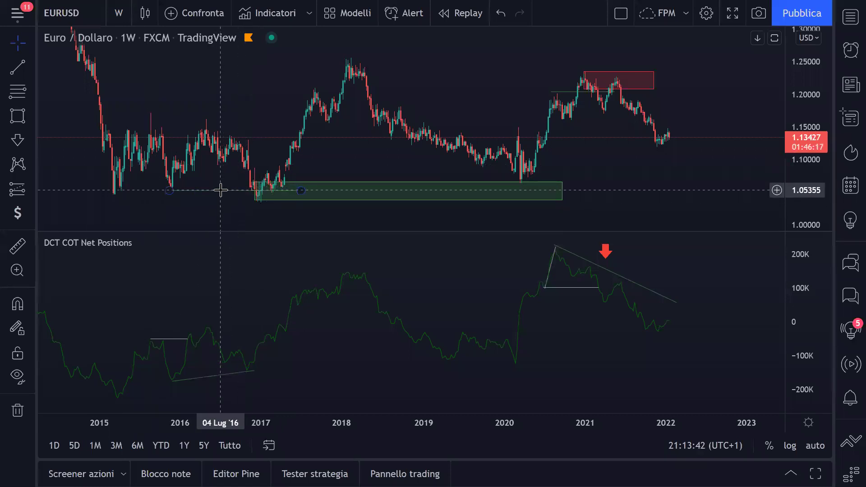
# Place a white up-arrow beneath the 2016 COT low
pyautogui.click(27, 136)
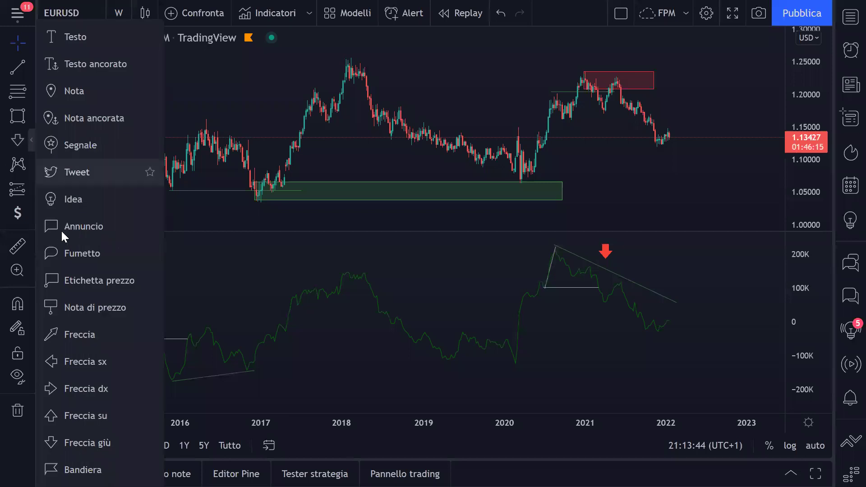
pyautogui.click(77, 412)
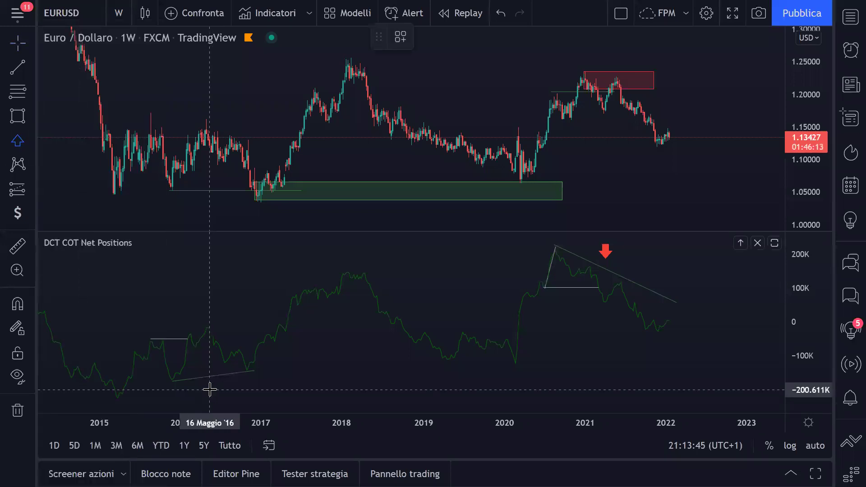
pyautogui.click(206, 390)
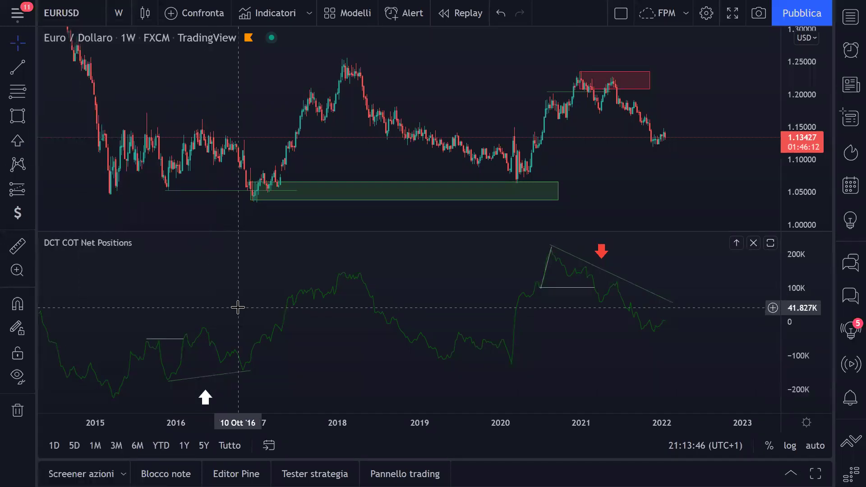
pyautogui.click(204, 396)
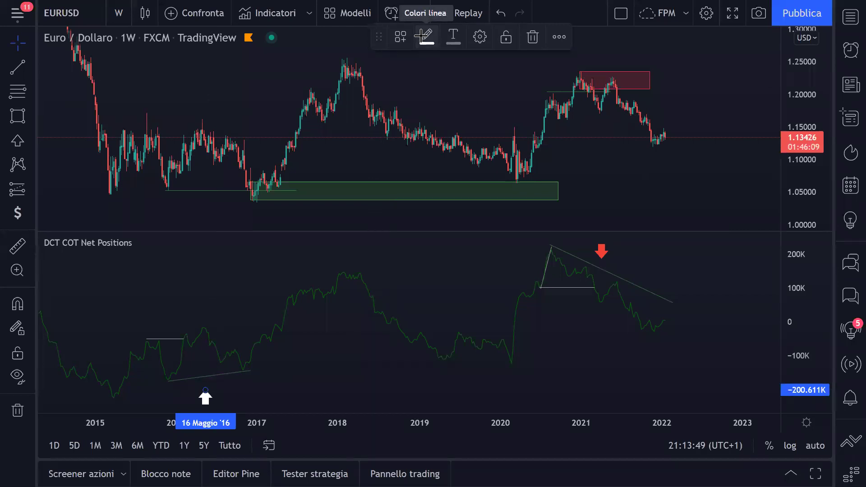
pyautogui.click(344, 213)
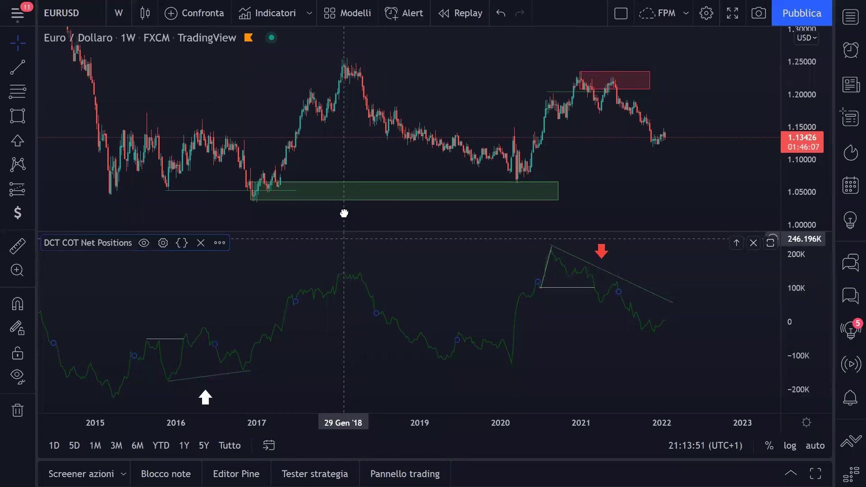
pyautogui.hotkey('ctrl', 'z')
pyautogui.moveTo(466, 143); pyautogui.dragTo(388, 245)
pyautogui.moveTo(411, 168); pyautogui.dragTo(434, 166)
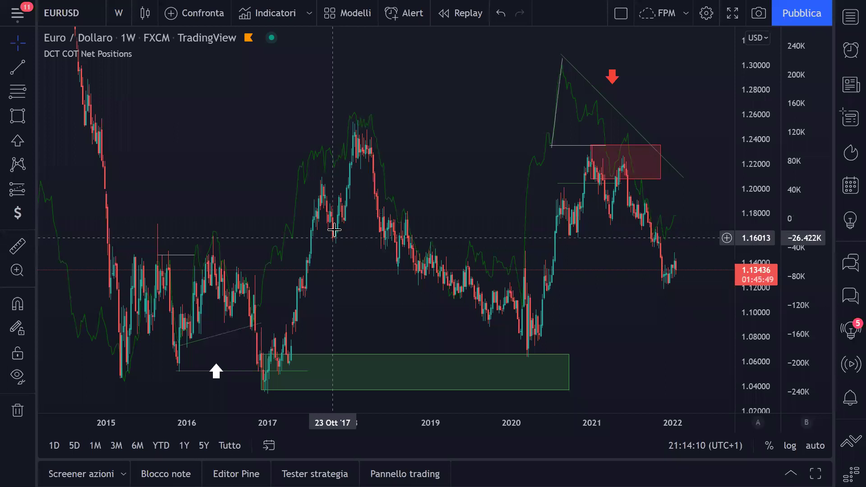
pyautogui.moveTo(335, 224); pyautogui.dragTo(344, 266)
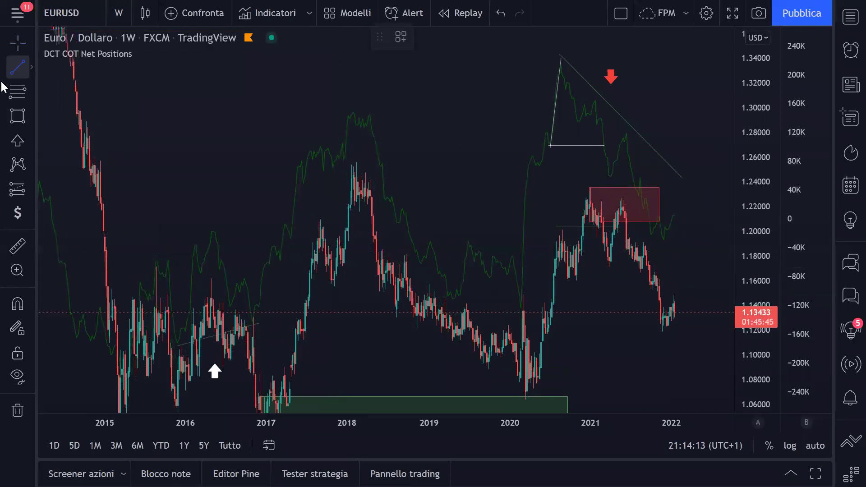
pyautogui.click(335, 165)
pyautogui.click(257, 135)
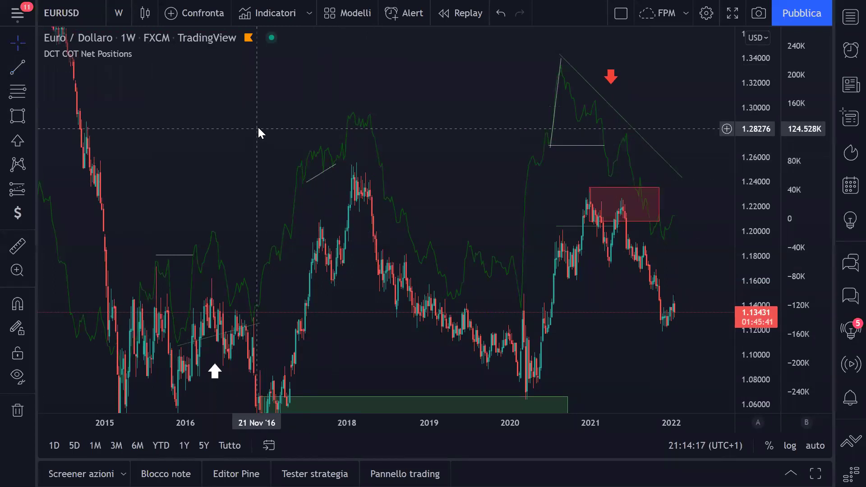
pyautogui.rightClick(316, 180)
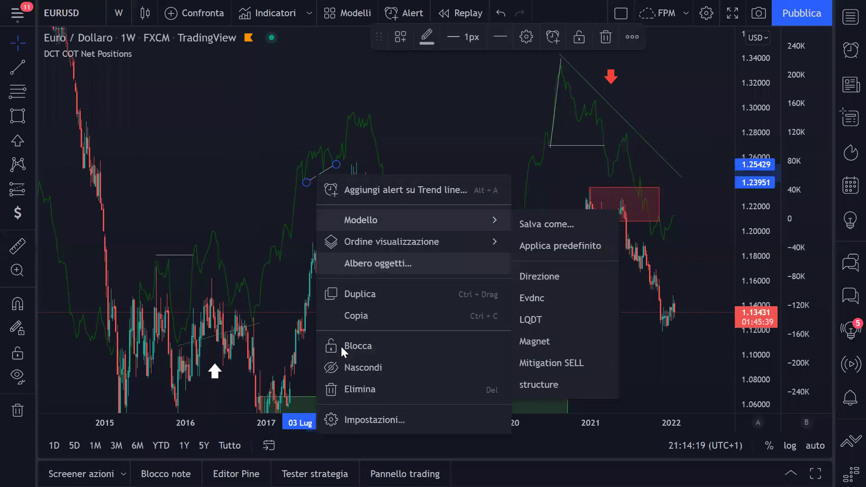
pyautogui.click(349, 386)
pyautogui.moveTo(232, 181); pyautogui.dragTo(143, 138)
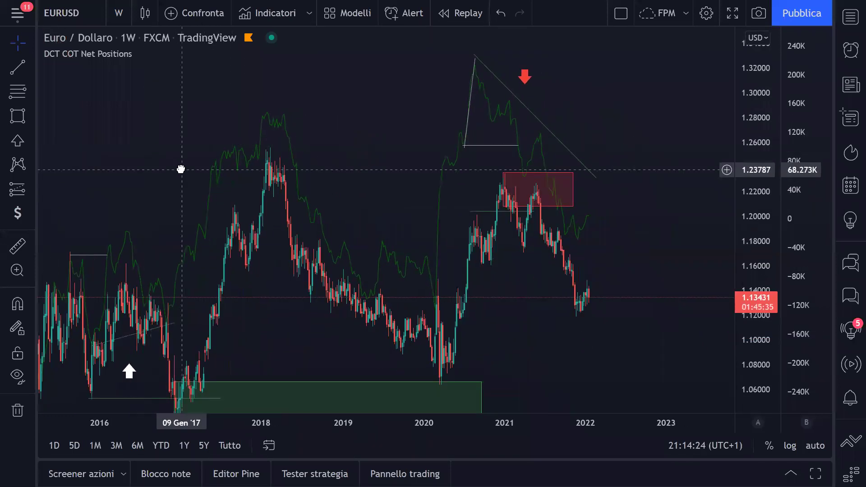
pyautogui.moveTo(388, 151); pyautogui.dragTo(319, 112)
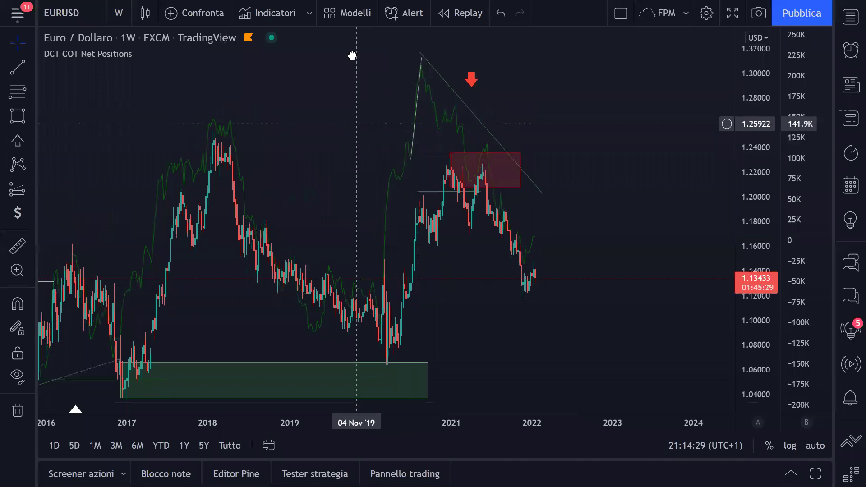
pyautogui.click(386, 183)
pyautogui.moveTo(385, 313); pyautogui.dragTo(386, 334)
pyautogui.click(500, 224)
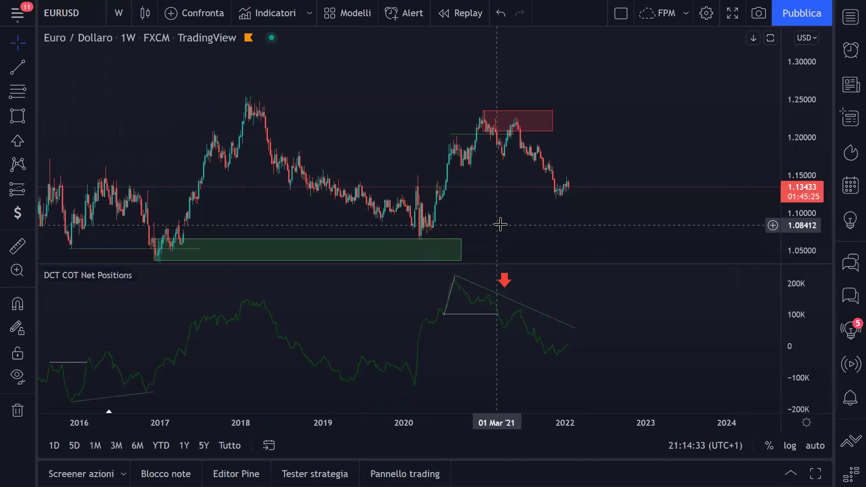
# Enable Show Commercials in the DCT COT Net Positions settings so the blue line appears
pyautogui.click(160, 275)
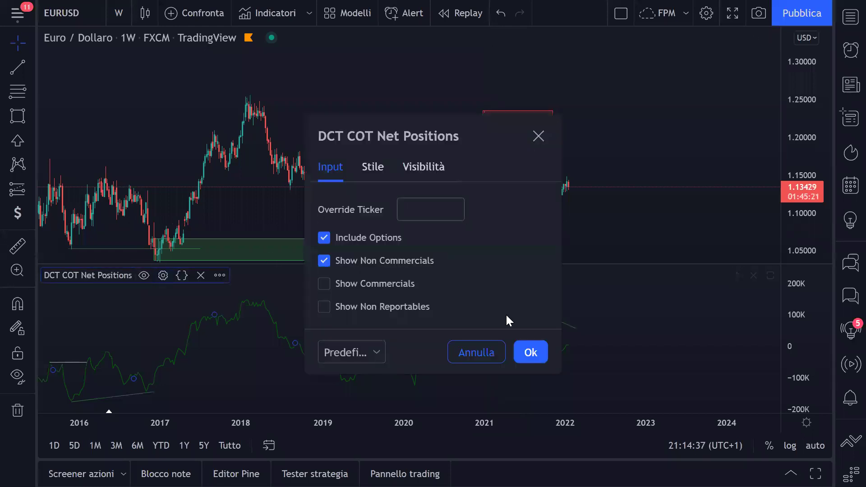
pyautogui.press('Escape')
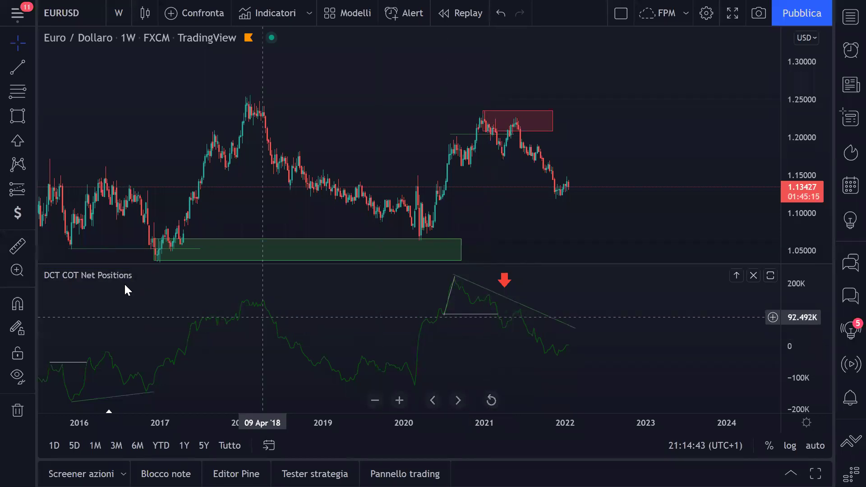
pyautogui.click(163, 275)
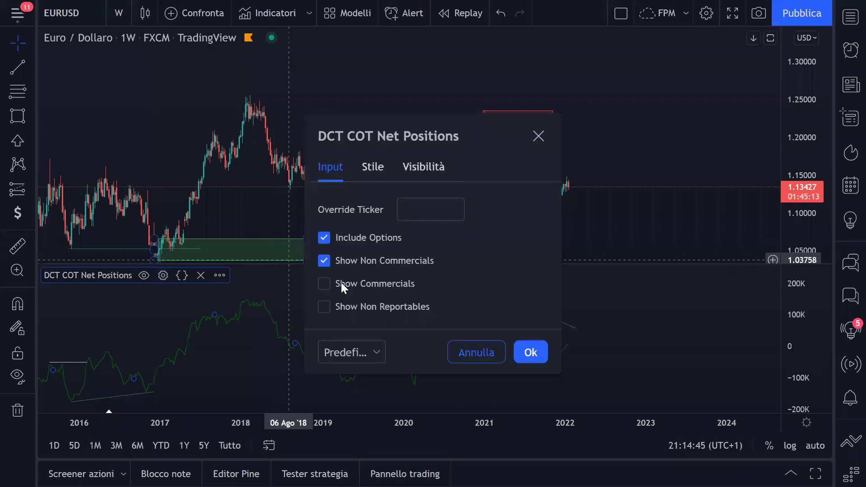
pyautogui.click(528, 351)
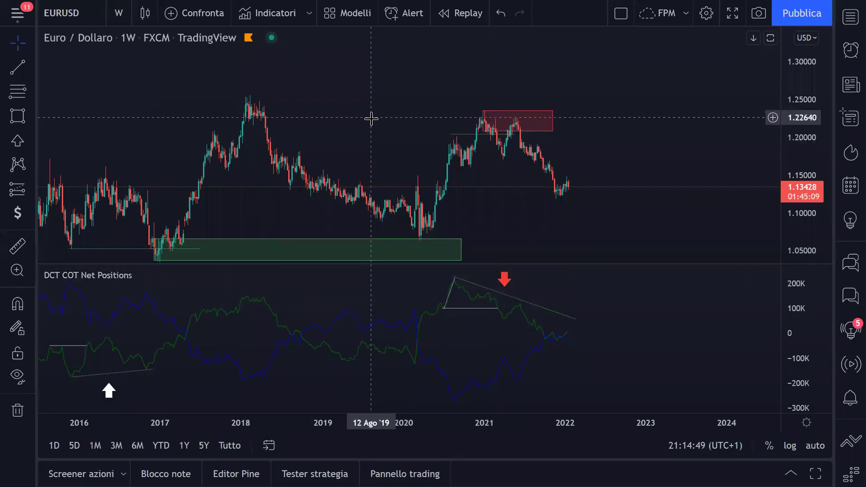
# Add a red vertical line at 08 Ott '18
pyautogui.click(31, 67)
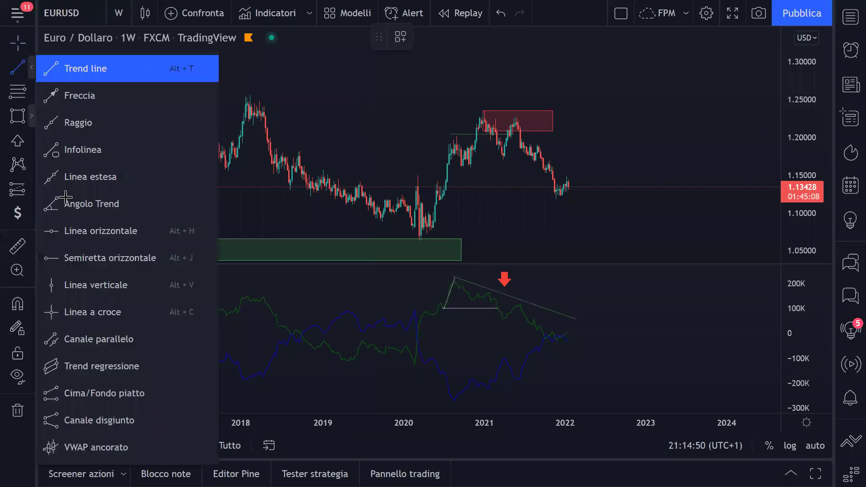
pyautogui.click(303, 294)
pyautogui.click(426, 36)
pyautogui.click(427, 81)
pyautogui.click(366, 84)
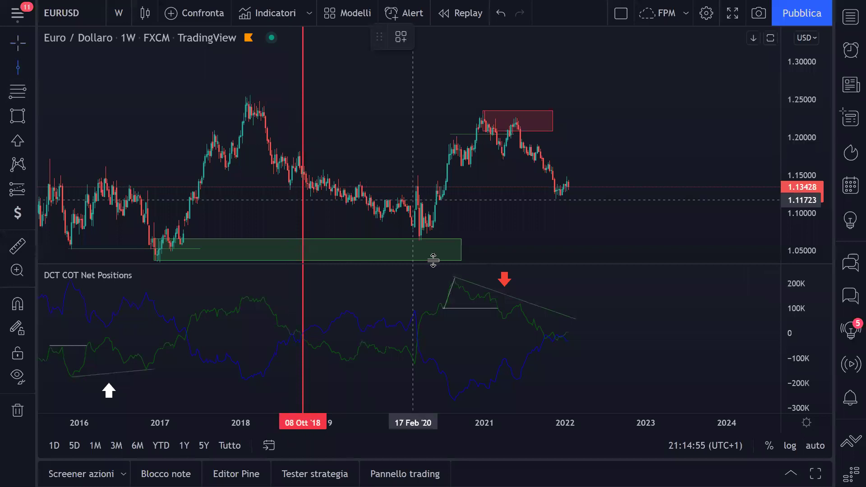
# Add a green vertical line at the 23 Mar '20 low
pyautogui.click(421, 312)
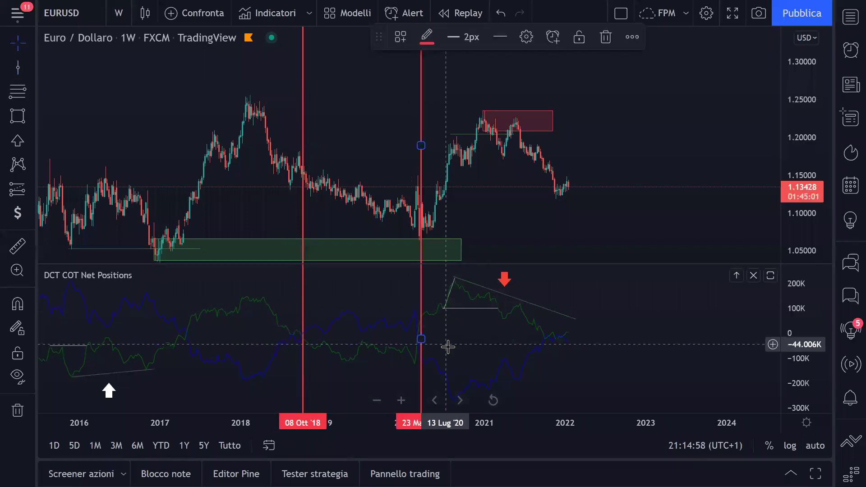
pyautogui.moveTo(421, 343); pyautogui.dragTo(421, 340)
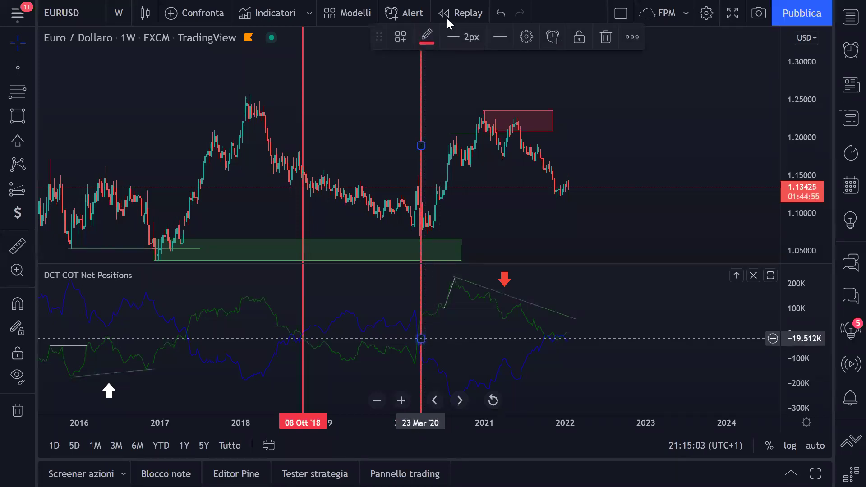
pyautogui.click(427, 36)
pyautogui.click(472, 83)
pyautogui.click(404, 86)
pyautogui.scroll(-1, 374, 85)
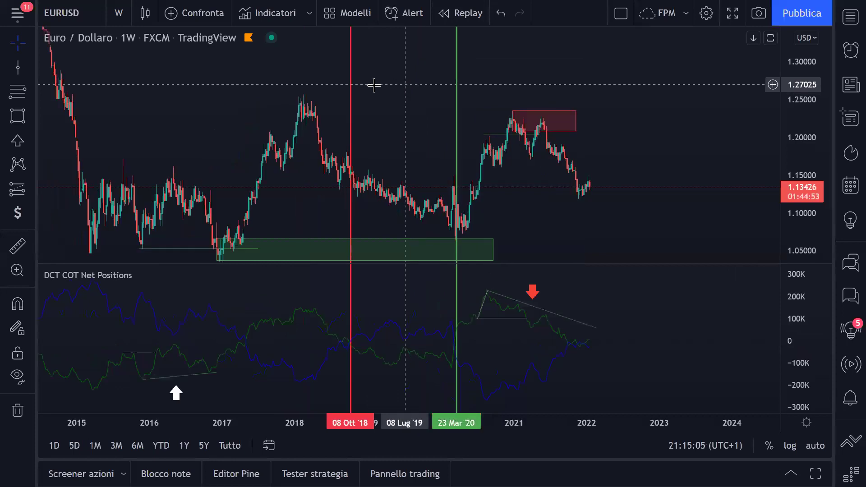
# Place a vertical line at 15 Maggio '17
pyautogui.click(20, 91)
pyautogui.click(81, 16)
pyautogui.press('Escape')
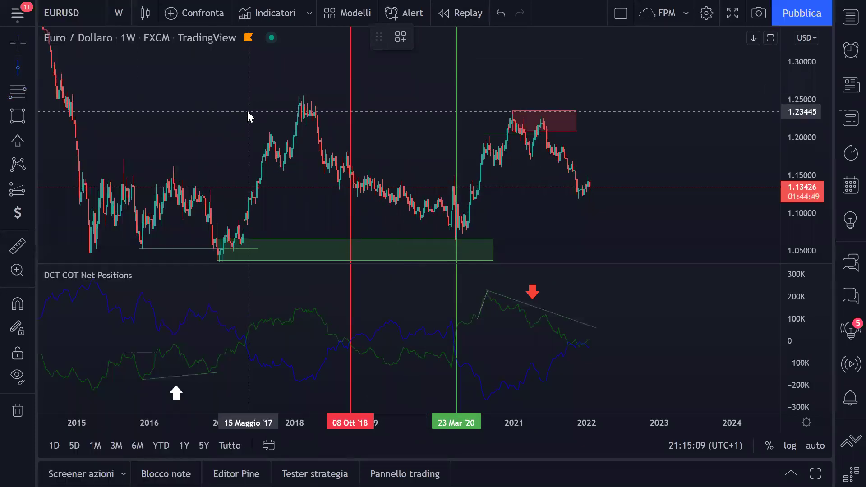
pyautogui.click(248, 112)
pyautogui.moveTo(250, 109); pyautogui.dragTo(500, 172)
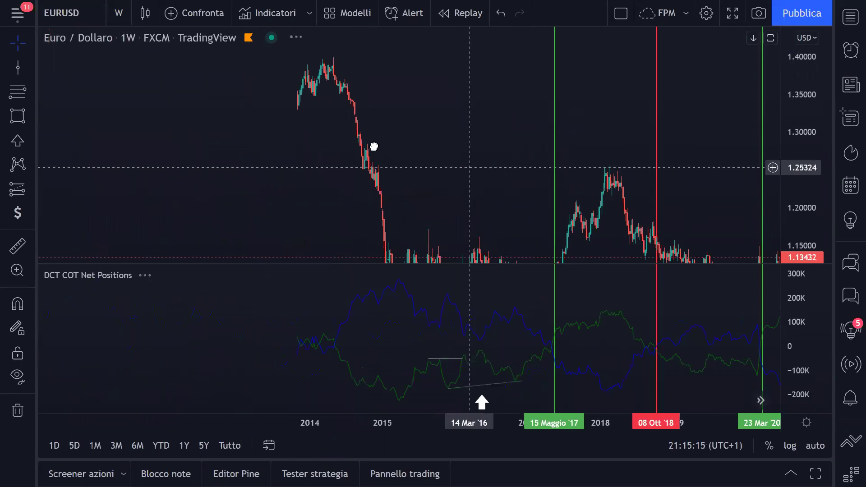
# Add a red vertical line at 19 Maggio '14
pyautogui.click(336, 107)
pyautogui.click(426, 36)
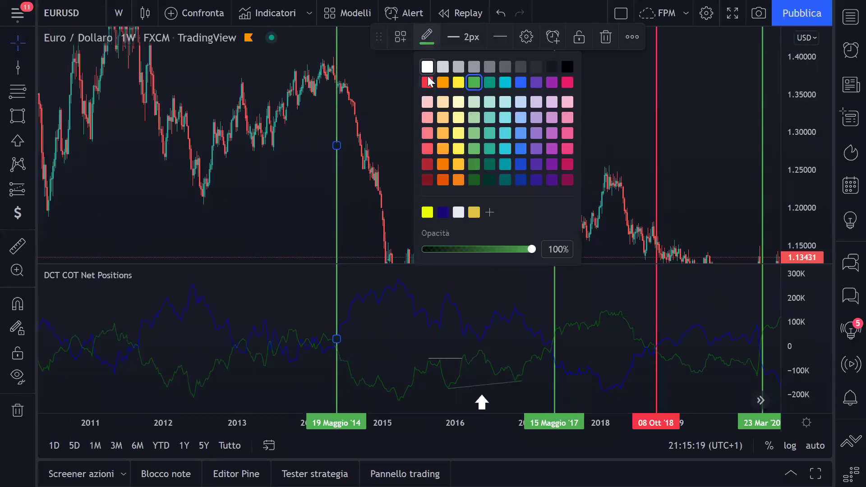
pyautogui.click(425, 83)
pyautogui.click(425, 87)
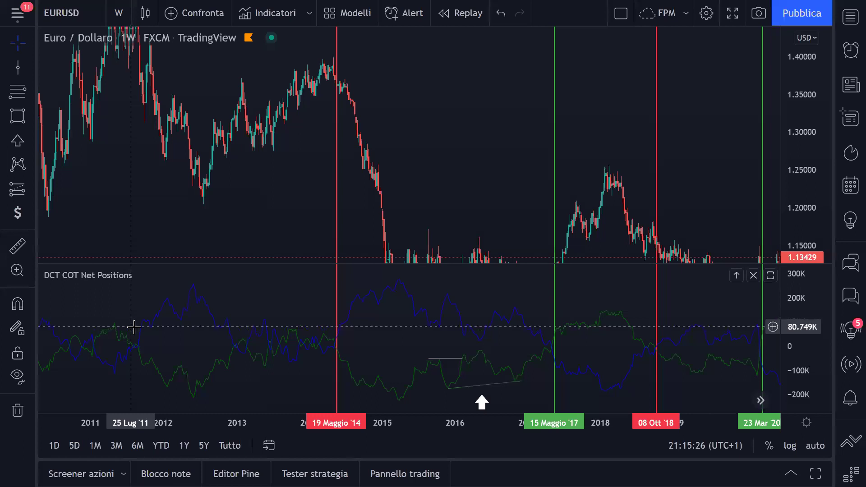
pyautogui.click(17, 68)
# Place a red vertical line at 19 Set '11, then pan back to 2015–2022
pyautogui.click(141, 101)
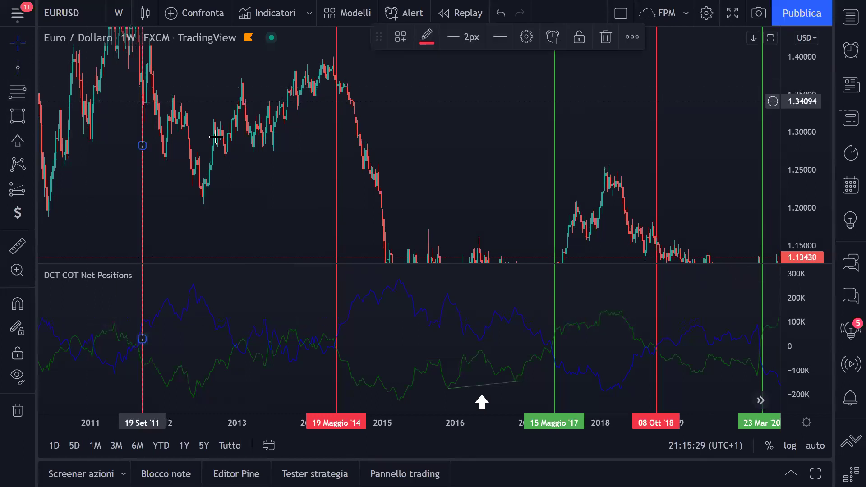
pyautogui.moveTo(181, 178); pyautogui.dragTo(79, 129)
pyautogui.moveTo(303, 130); pyautogui.dragTo(68, 112)
# Draw three trend lines: the 2017 rise, the Oct '18–2019 decline and the 2020 rise
pyautogui.click(26, 69)
pyautogui.click(72, 68)
pyautogui.click(301, 194)
pyautogui.click(354, 110)
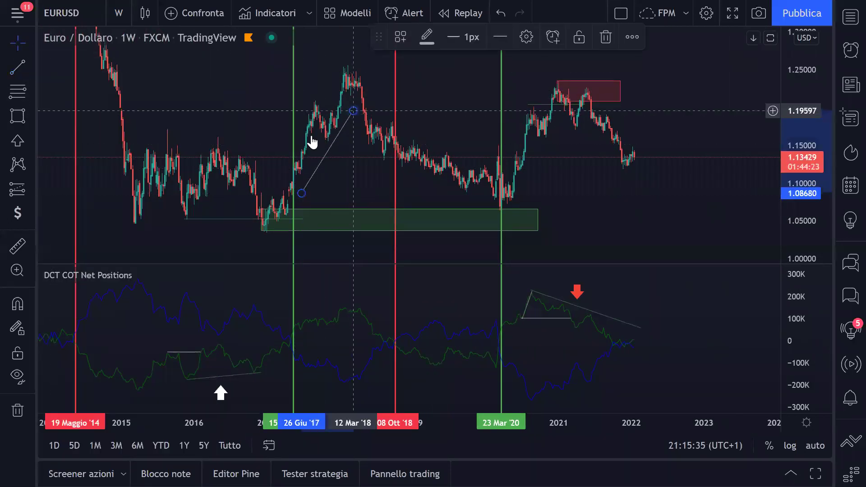
pyautogui.click(402, 116)
pyautogui.click(479, 167)
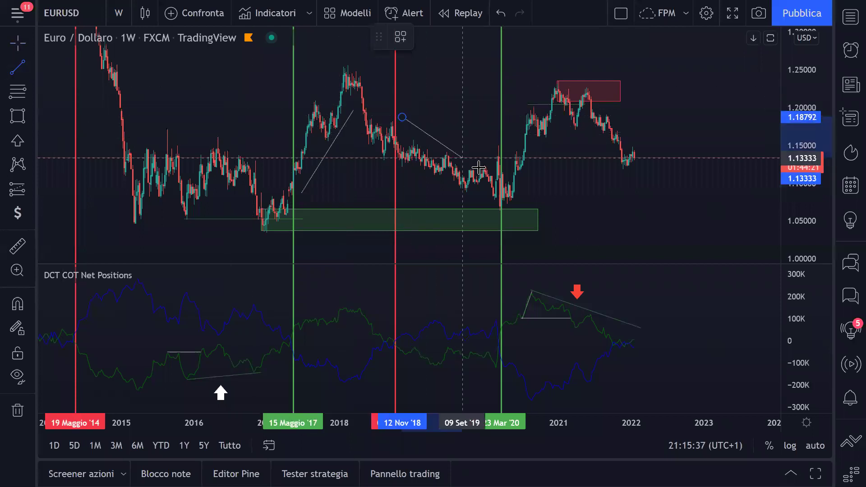
pyautogui.click(524, 196)
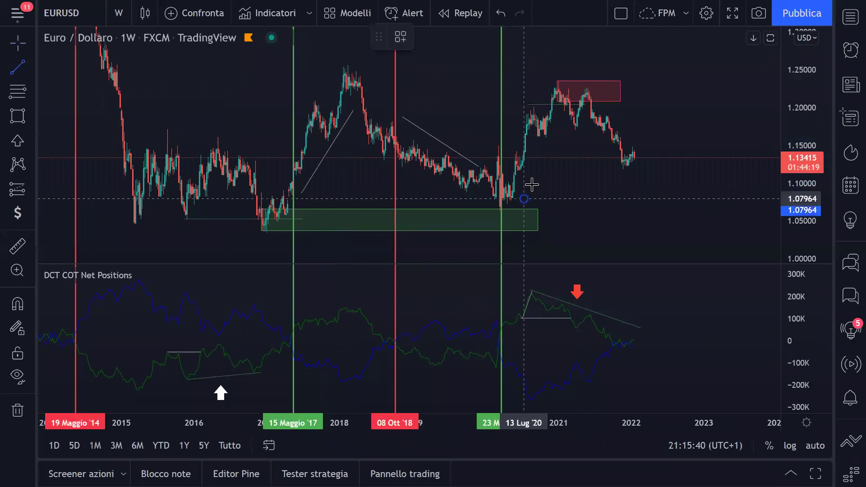
pyautogui.click(562, 122)
pyautogui.moveTo(461, 116); pyautogui.dragTo(443, 136)
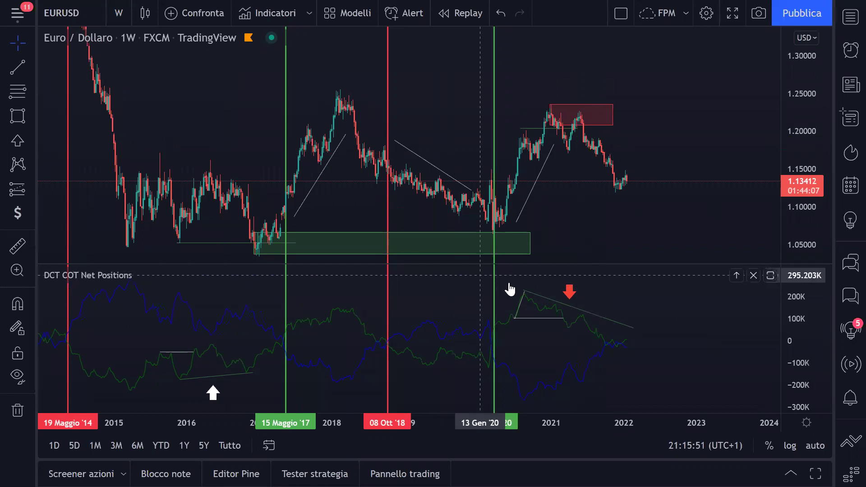
pyautogui.click(567, 318)
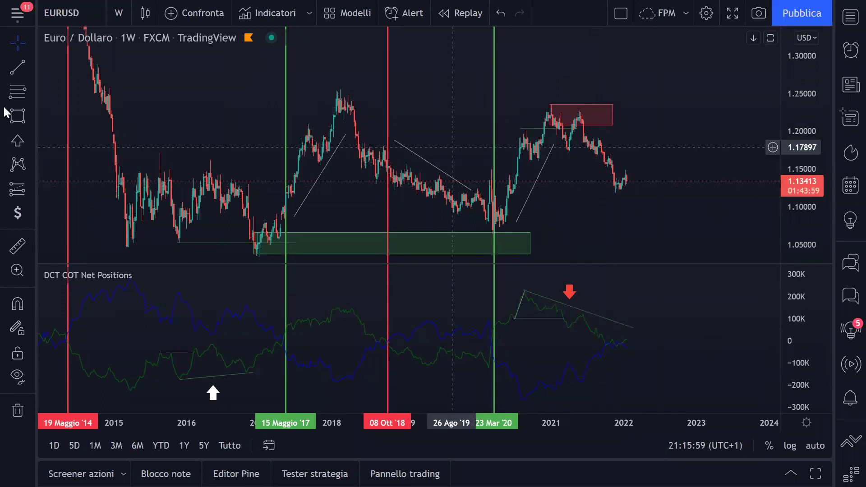
# Circle the March 2020 low, Oct '18 top and May 2017 low with freehand curve marks
pyautogui.click(30, 116)
pyautogui.click(68, 250)
pyautogui.moveTo(489, 227); pyautogui.dragTo(508, 227)
pyautogui.click(499, 232)
pyautogui.moveTo(384, 161); pyautogui.dragTo(392, 157)
pyautogui.click(388, 152)
pyautogui.moveTo(284, 215); pyautogui.dragTo(291, 217)
pyautogui.click(288, 209)
# Measure the 2017, Oct '18 and 2020 moves with the ruler, clear each, and pan to 2011–2015
pyautogui.click(17, 246)
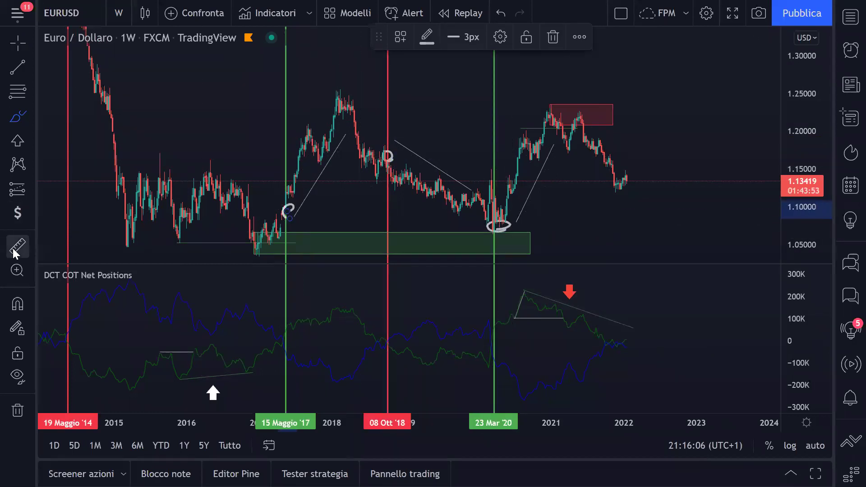
pyautogui.click(286, 208)
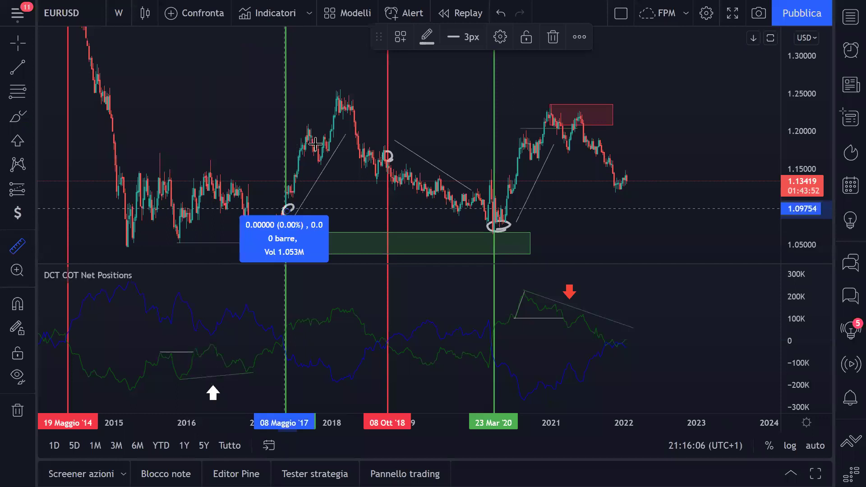
pyautogui.click(335, 91)
pyautogui.click(388, 151)
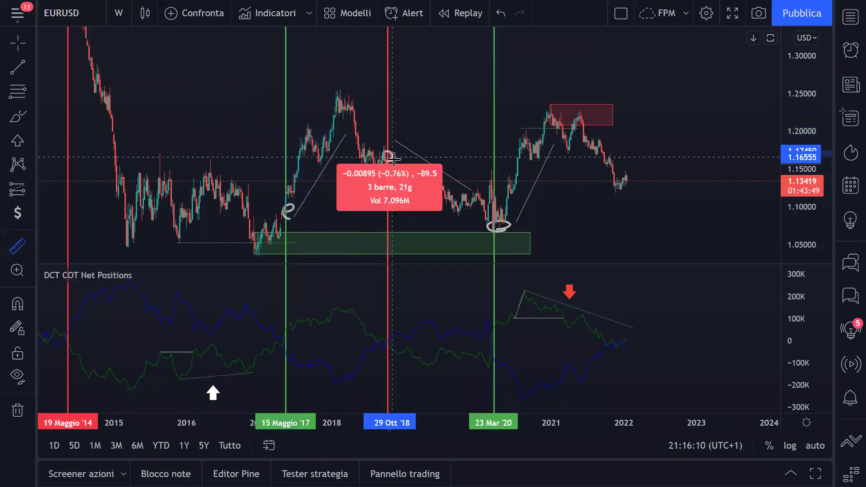
pyautogui.click(471, 225)
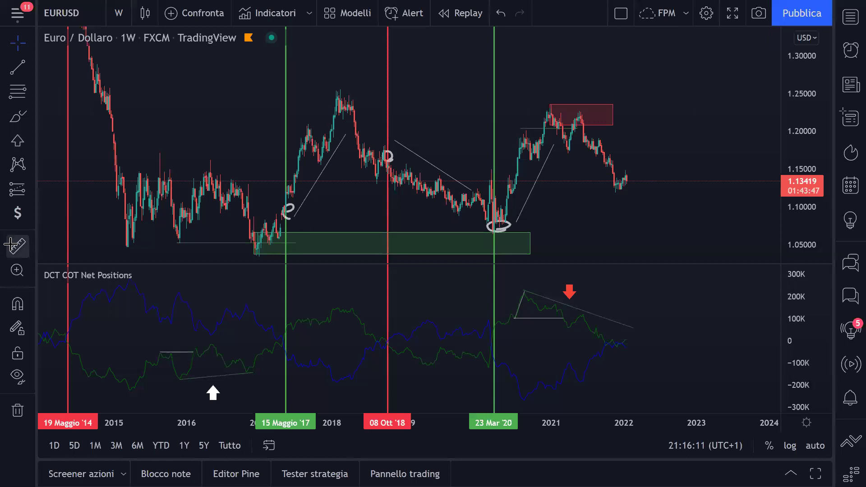
pyautogui.click(496, 224)
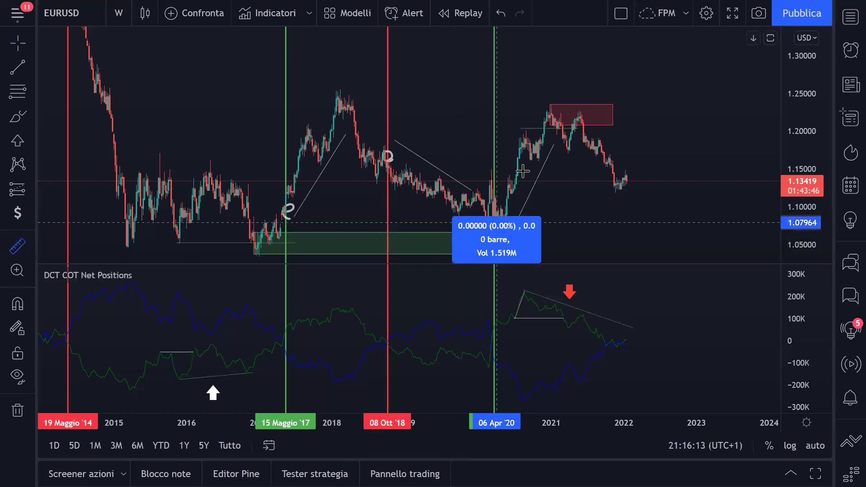
pyautogui.click(546, 117)
pyautogui.moveTo(246, 163); pyautogui.dragTo(352, 163)
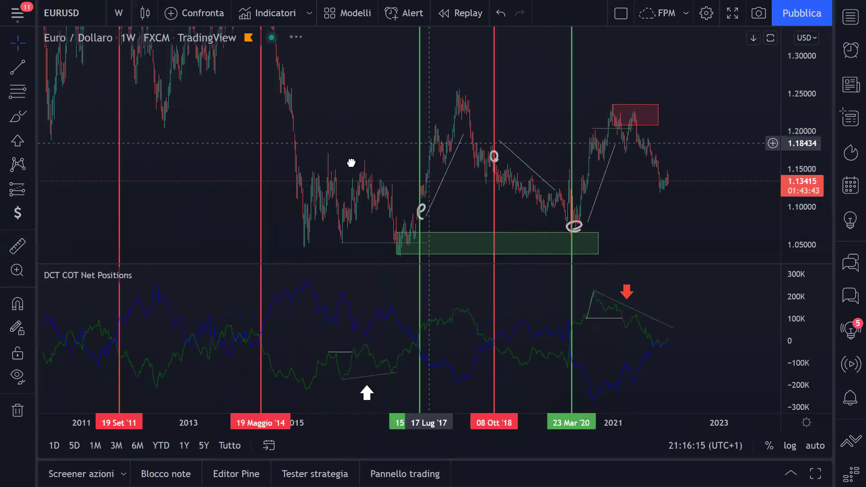
# Auto-fit the price scale, then pan and zoom until 2016–2022 fills the chart
pyautogui.doubleClick(783, 197)
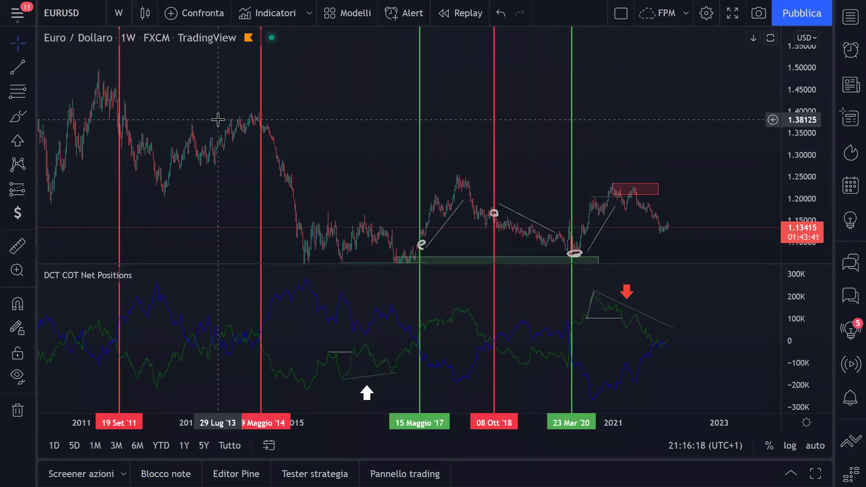
pyautogui.moveTo(209, 207); pyautogui.dragTo(247, 147)
pyautogui.scroll(2, 242, 149)
pyautogui.moveTo(320, 120); pyautogui.dragTo(374, 88)
pyautogui.scroll(2, 384, 118)
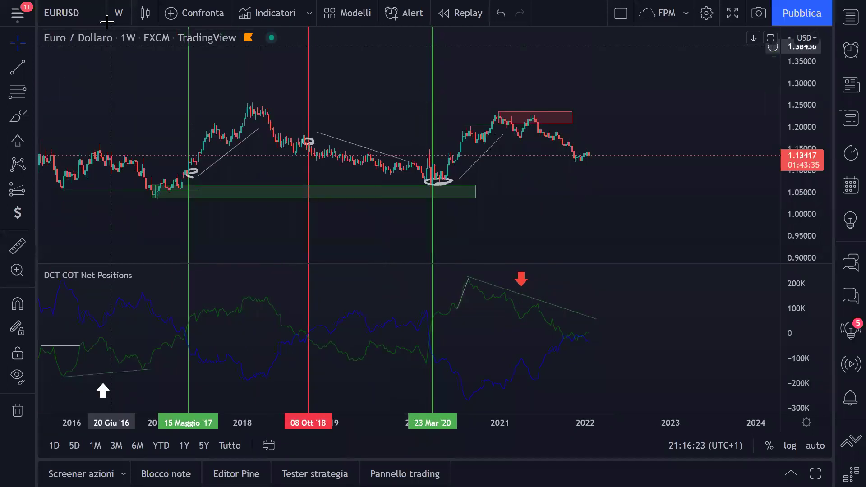
pyautogui.scroll(2, 783, 177)
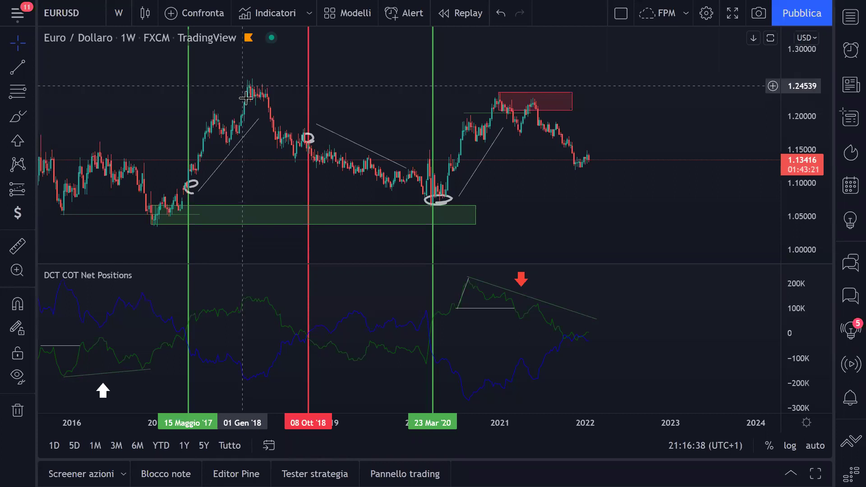
# Remove all drawings and load the GBPUSD chart
pyautogui.rightClick(106, 84)
pyautogui.click(181, 361)
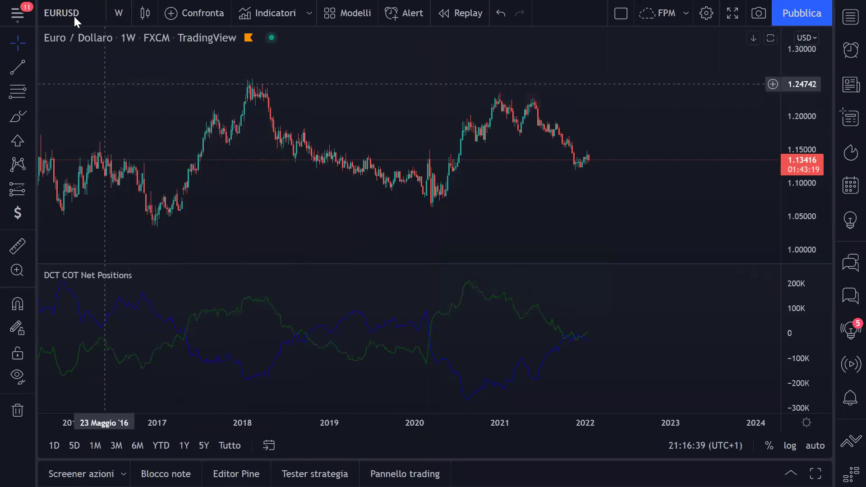
pyautogui.click(74, 16)
pyautogui.write('GBPUSD')
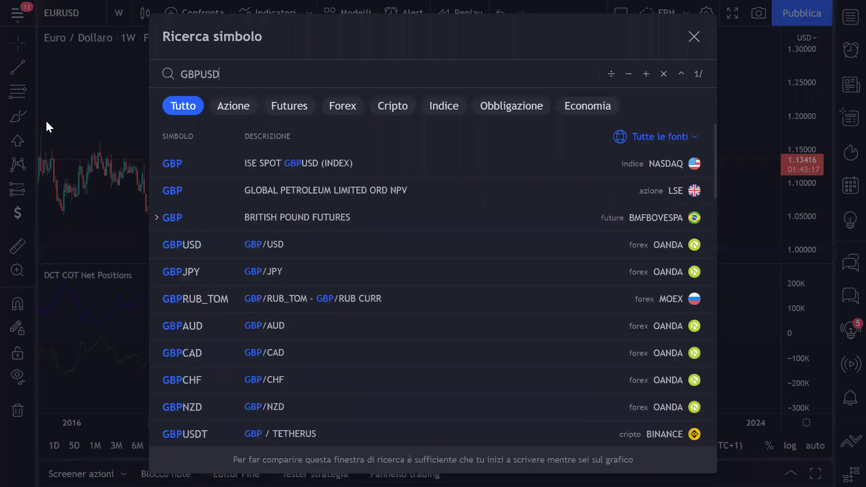
pyautogui.press('Return')
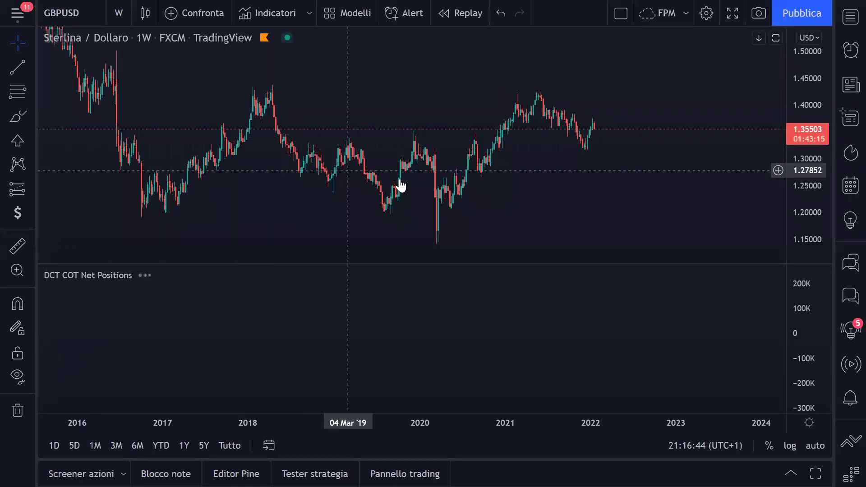
# Zoom the GBPUSD chart and stretch the COT pane's vertical scale
pyautogui.scroll(-1, 492, 198)
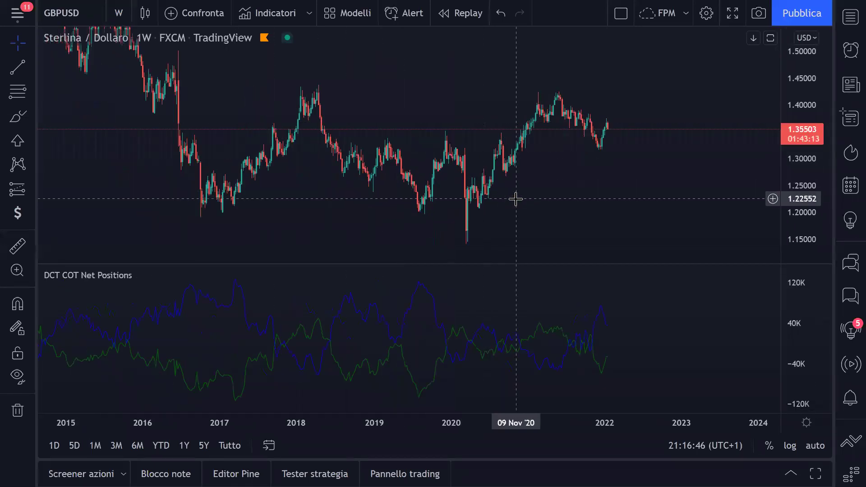
pyautogui.scroll(1, 516, 199)
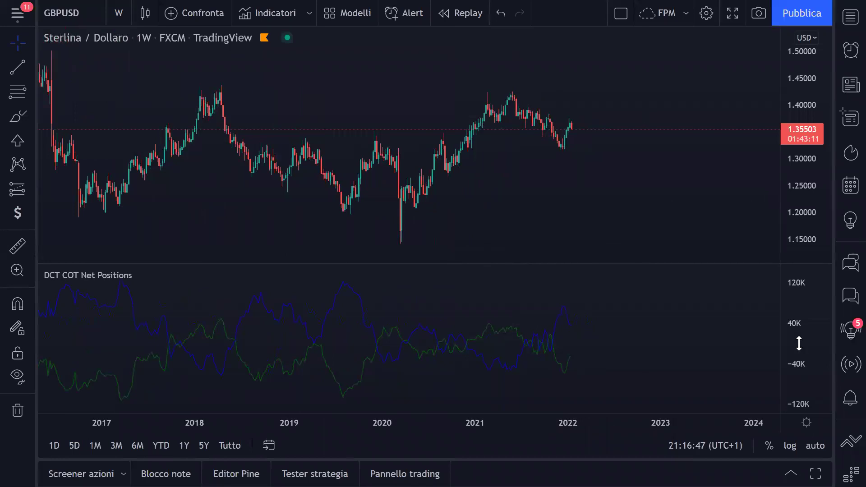
pyautogui.moveTo(793, 344); pyautogui.dragTo(773, 321)
pyautogui.scroll(2, 549, 225)
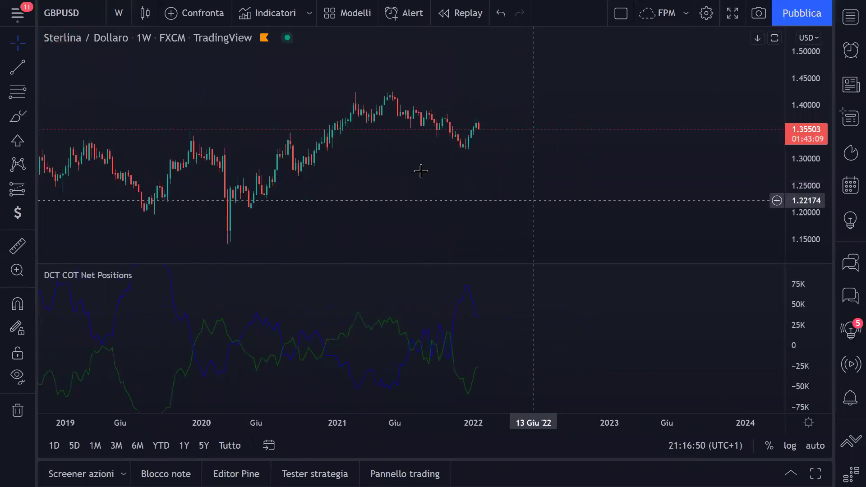
# Add a green vertical line at 07 Dic '20
pyautogui.click(30, 66)
pyautogui.click(81, 285)
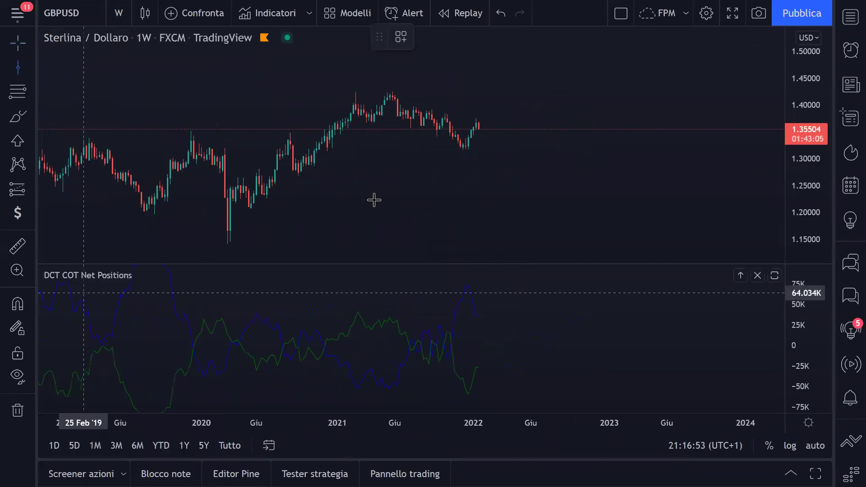
pyautogui.click(327, 199)
pyautogui.click(427, 36)
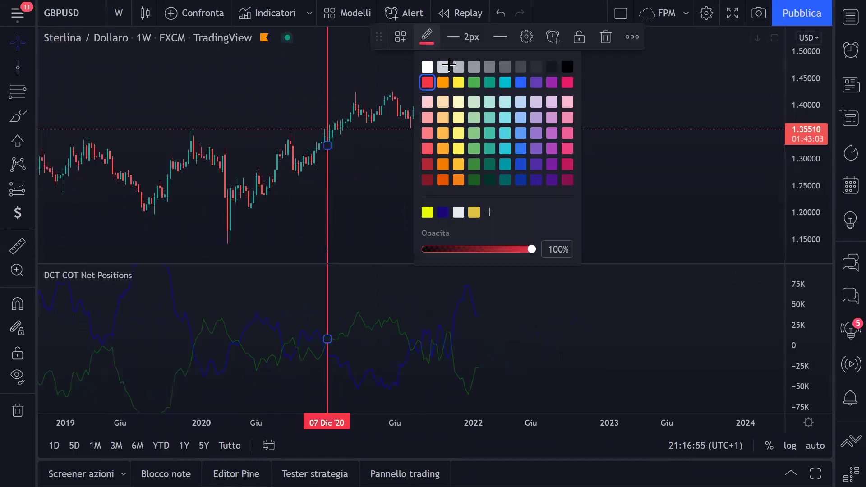
pyautogui.click(470, 81)
pyautogui.click(400, 194)
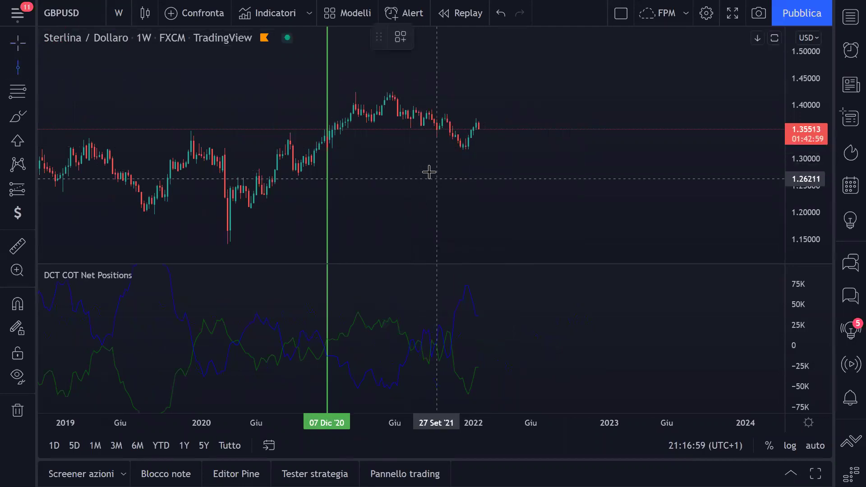
# Add a red vertical line at 19 Lug '21 and pan to earlier weeks
pyautogui.click(410, 168)
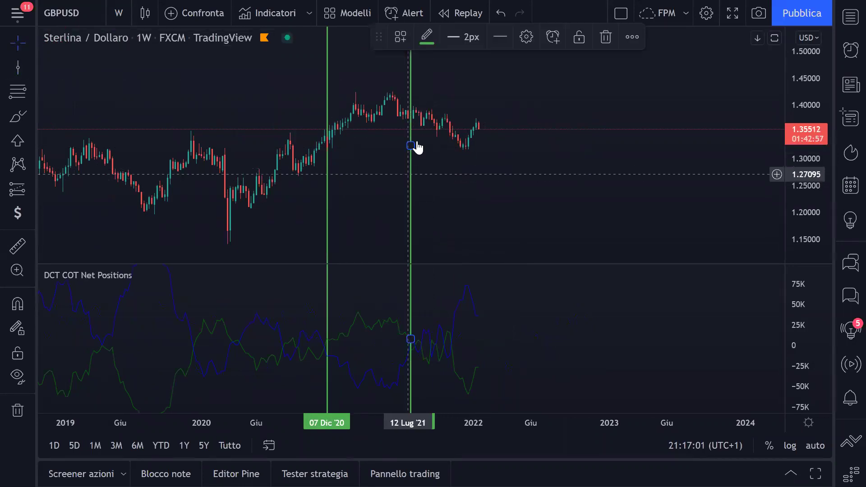
pyautogui.click(427, 36)
pyautogui.click(424, 81)
pyautogui.click(484, 186)
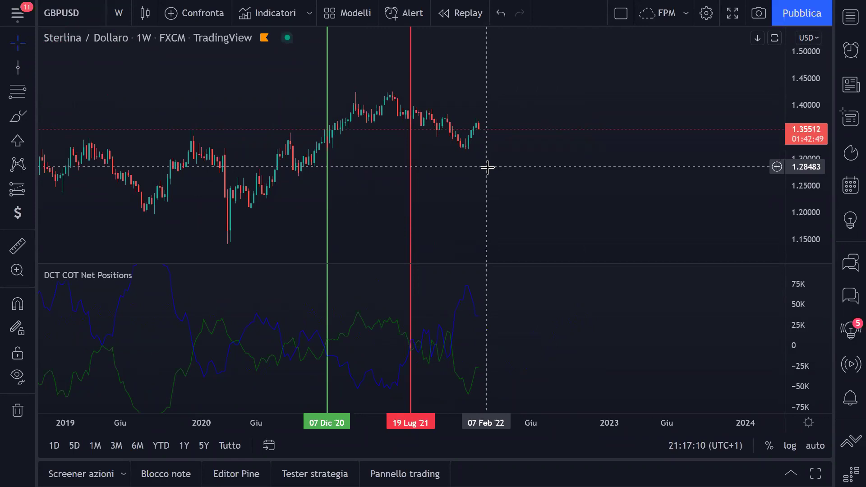
pyautogui.moveTo(360, 213); pyautogui.dragTo(379, 218)
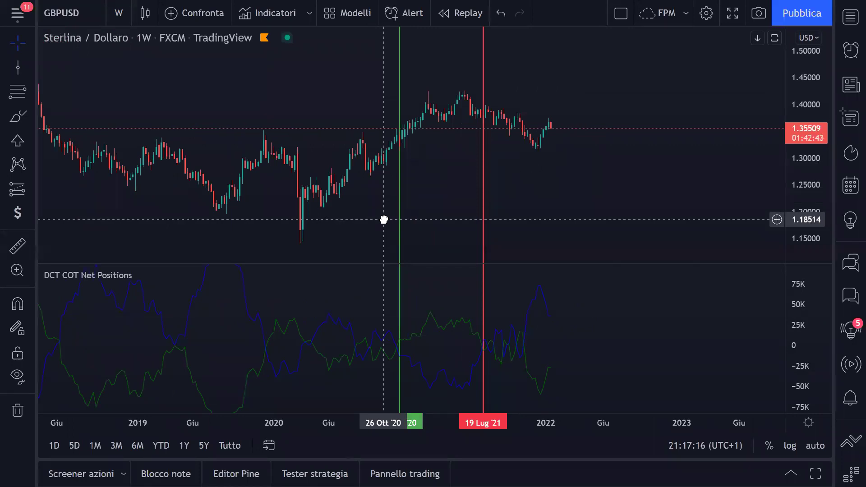
# Clear the vertical lines with Elimina disegni and confirm the DCT COT Net Positions settings
pyautogui.rightClick(343, 105)
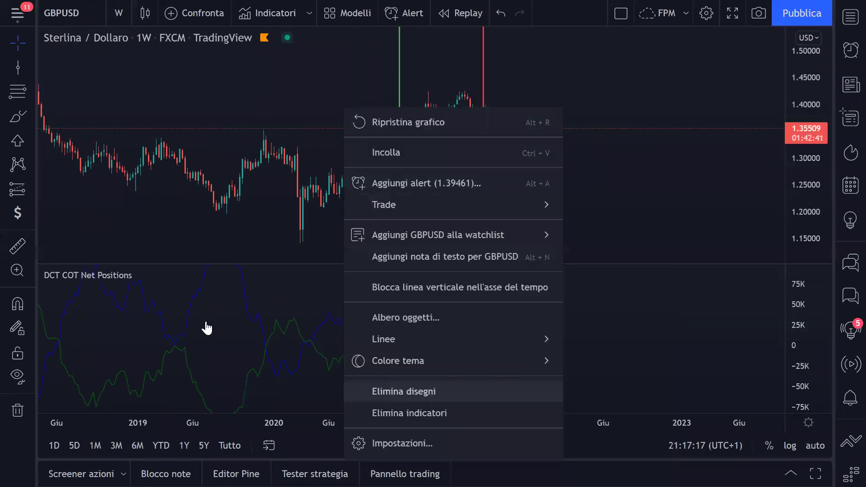
pyautogui.click(207, 328)
pyautogui.click(163, 275)
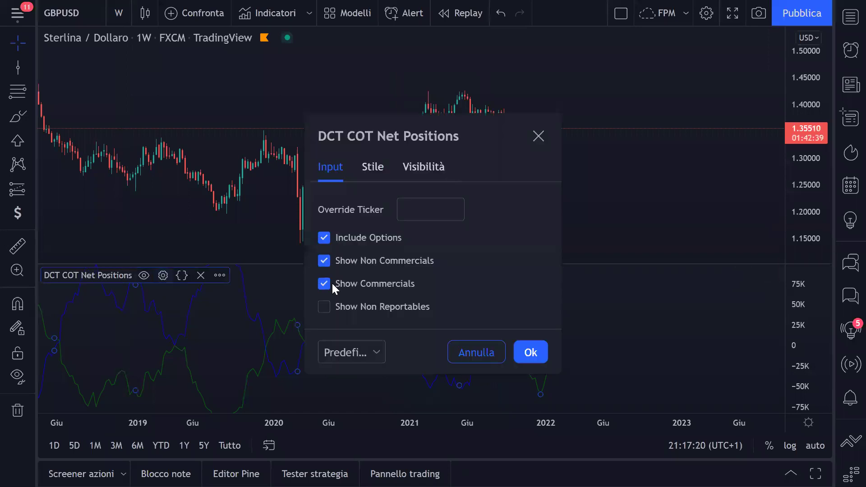
pyautogui.click(531, 352)
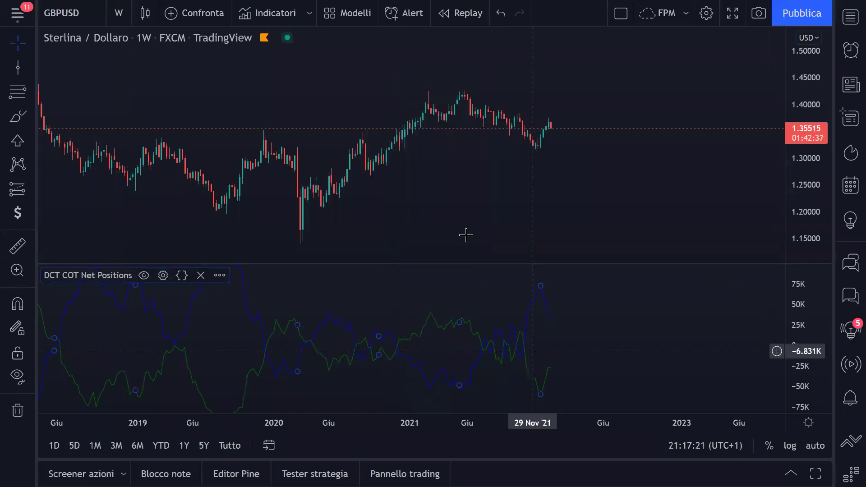
# Move the COT study onto the GBPUSD price pane and centre the 2019–2020 candles
pyautogui.moveTo(260, 305); pyautogui.dragTo(261, 211)
pyautogui.moveTo(499, 313); pyautogui.dragTo(650, 273)
pyautogui.scroll(5, 642, 276)
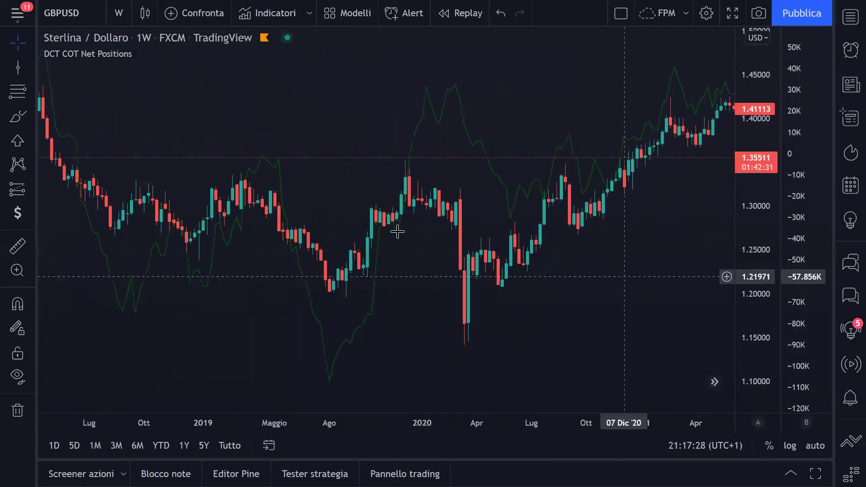
pyautogui.moveTo(527, 284); pyautogui.dragTo(512, 322)
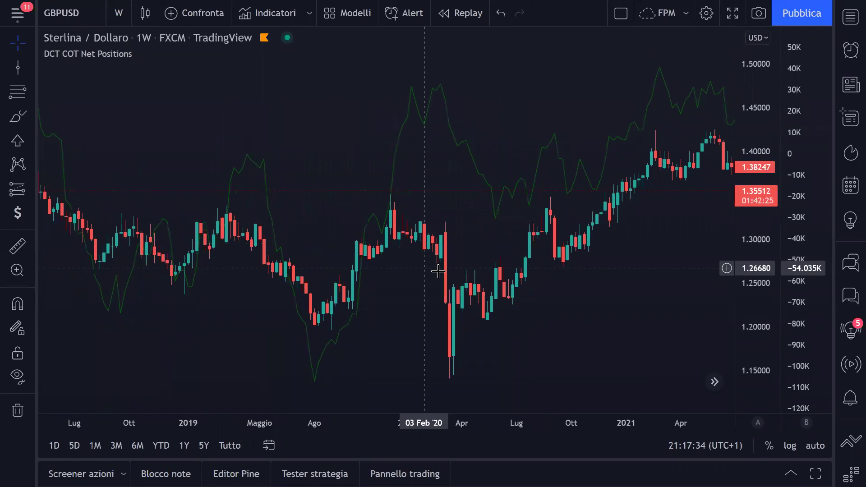
# Draw a trend line from the August 2019 low to the March 2020 candles
pyautogui.click(30, 67)
pyautogui.click(59, 64)
pyautogui.click(314, 330)
pyautogui.click(449, 330)
pyautogui.moveTo(458, 327); pyautogui.dragTo(449, 306)
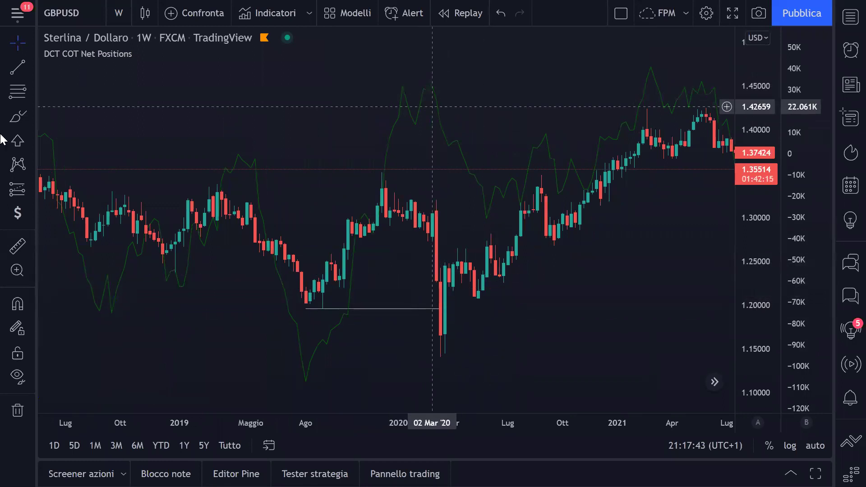
# Brush a circle around the March 2020 low, an upward arrow and a mark at the COT peak
pyautogui.click(19, 116)
pyautogui.moveTo(455, 360)
pyautogui.mouseDown()
pyautogui.moveTo(423, 359)
pyautogui.moveTo(469, 334)
pyautogui.moveTo(480, 347)
pyautogui.mouseUp()
pyautogui.moveTo(495, 316)
pyautogui.mouseDown()
pyautogui.moveTo(495, 360)
pyautogui.moveTo(494, 315)
pyautogui.moveTo(516, 356)
pyautogui.mouseUp()
pyautogui.moveTo(233, 151); pyautogui.dragTo(388, 147)
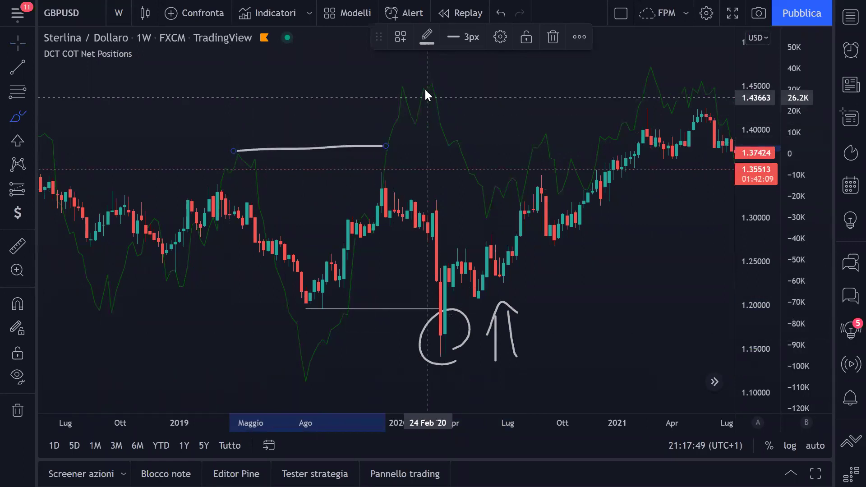
pyautogui.moveTo(424, 86); pyautogui.dragTo(427, 117)
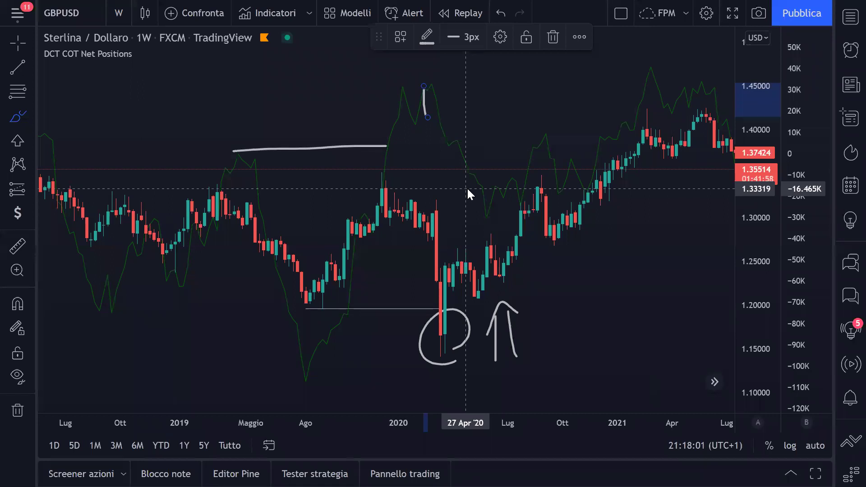
# Exit full screen and switch to Barchart's British Pound Mar '22 (B6H22) chart page
pyautogui.press('Escape')
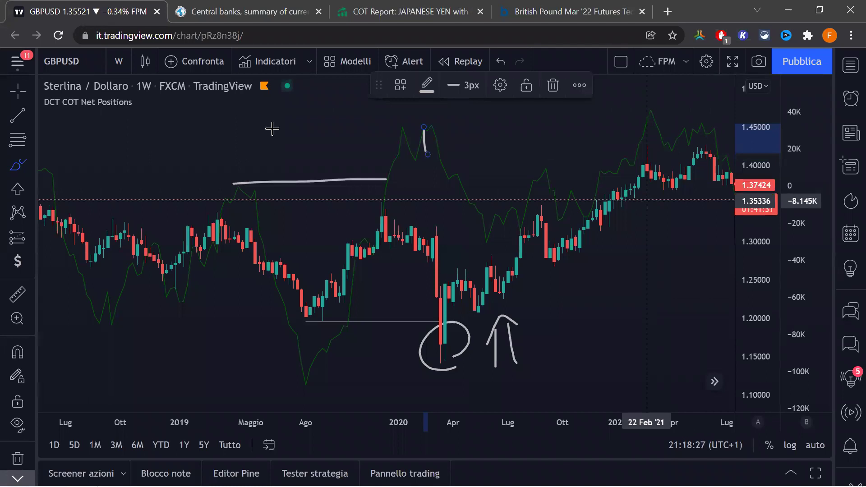
pyautogui.click(280, 142)
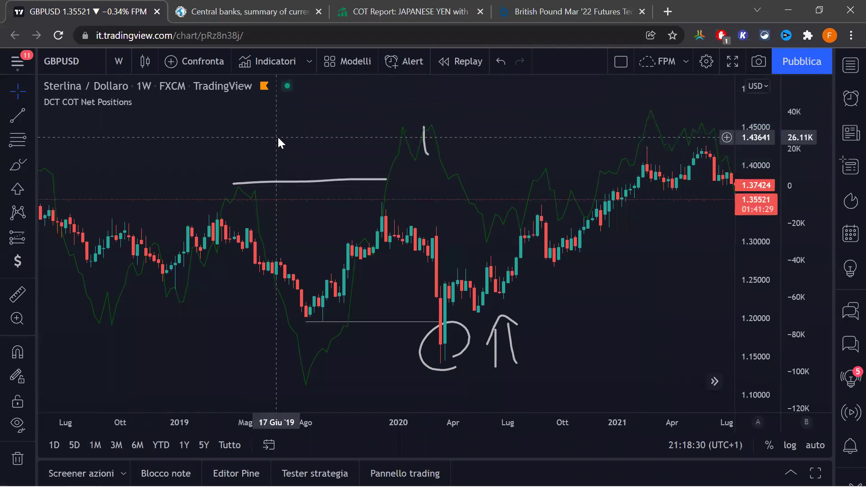
pyautogui.click(581, 11)
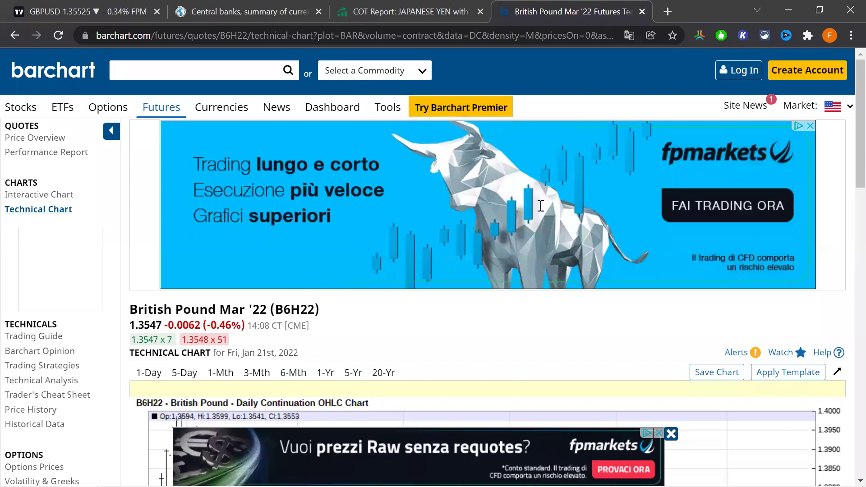
pyautogui.click(671, 433)
pyautogui.scroll(-8, 605, 352)
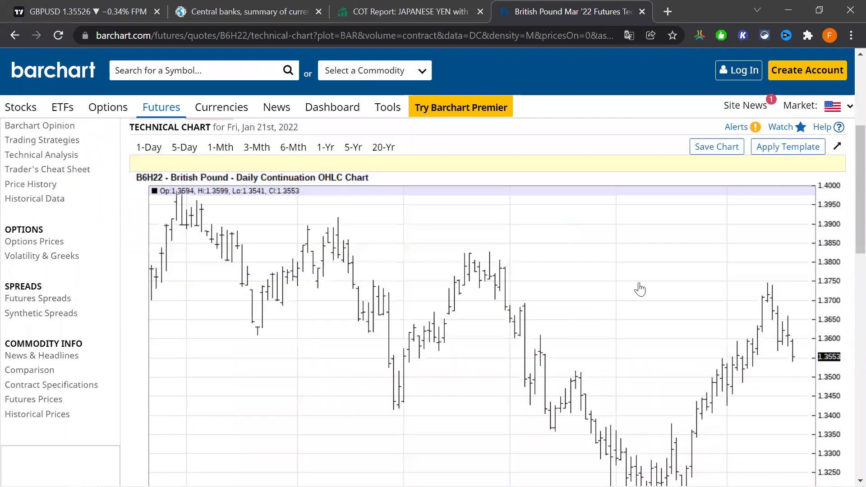
pyautogui.click(87, 9)
pyautogui.click(69, 59)
# Load the NAS100 GLOBALPRIME chart and pan it to show 2018–2022
pyautogui.write('NAS100')
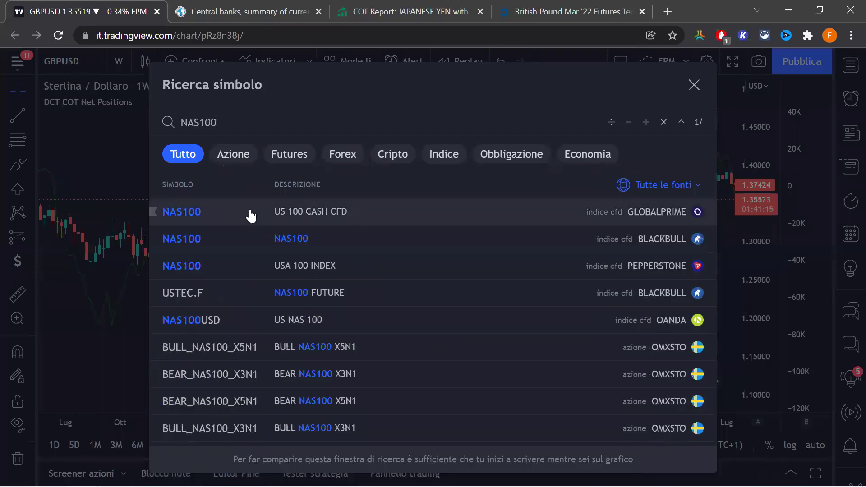
pyautogui.click(251, 216)
pyautogui.scroll(-3, 397, 216)
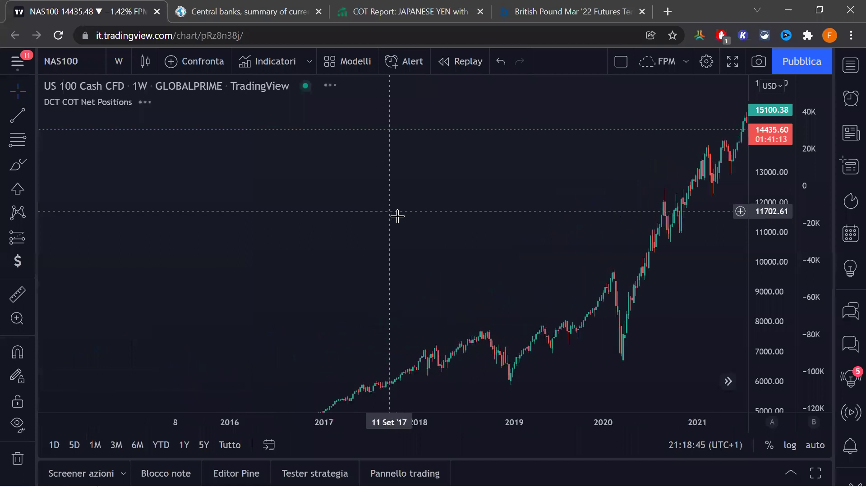
pyautogui.moveTo(394, 242); pyautogui.dragTo(260, 191)
pyautogui.scroll(3, 253, 189)
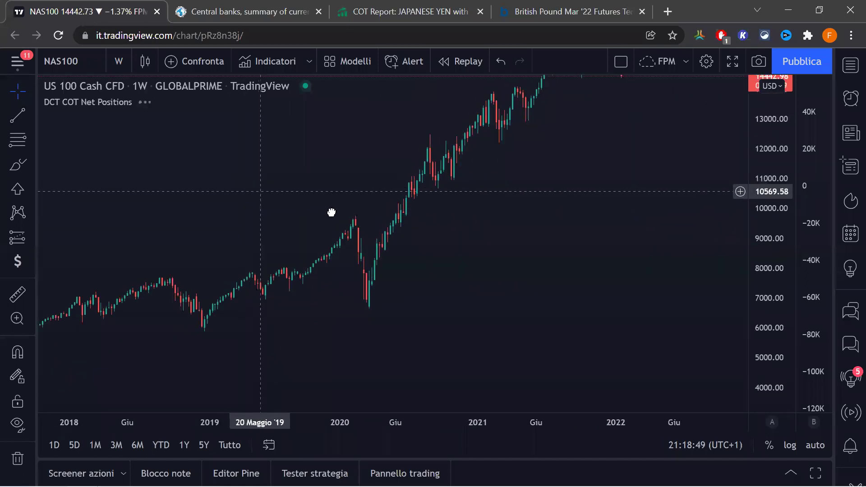
pyautogui.moveTo(333, 213); pyautogui.dragTo(348, 238)
pyautogui.scroll(3, 392, 226)
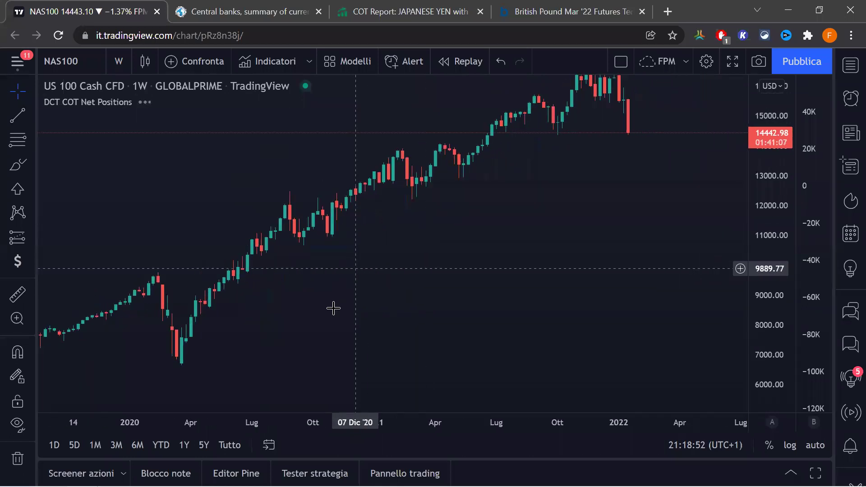
pyautogui.scroll(-2, 466, 267)
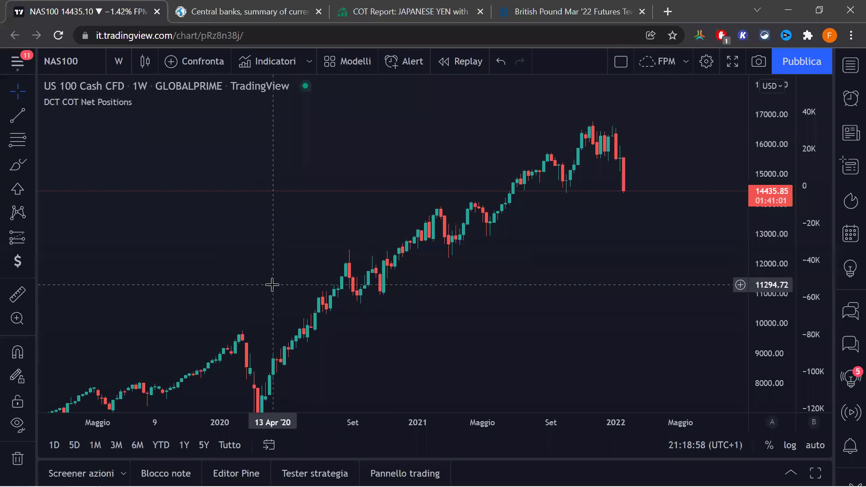
# Search NAS100 again and chart NAS100USD from OANDA instead
pyautogui.click(54, 59)
pyautogui.write('NAS100')
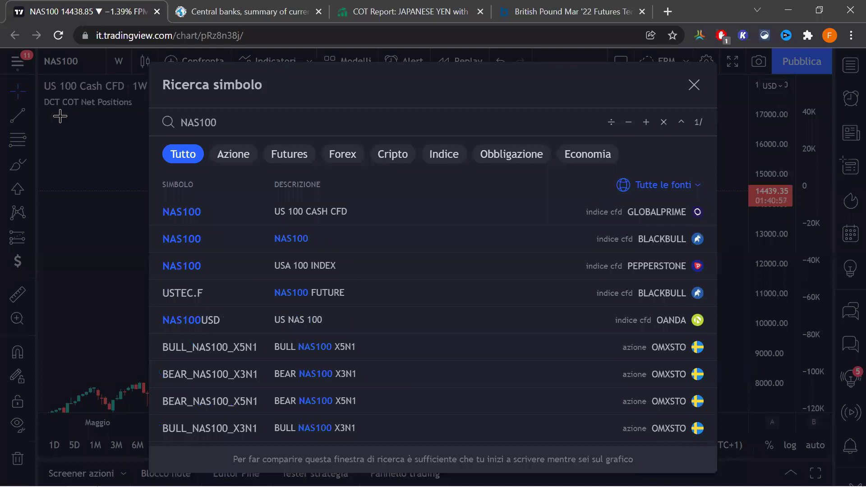
pyautogui.click(226, 313)
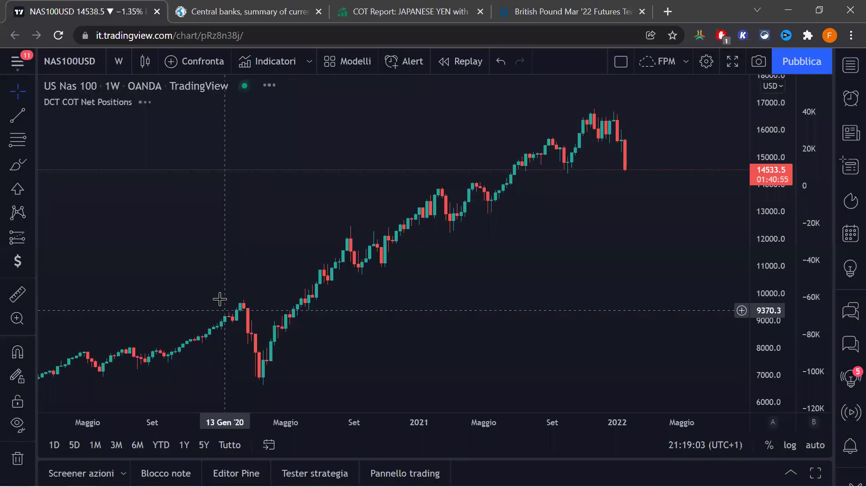
# On Barchart, pick Nasdaq 100 E-Mini from the Select a Commodity list
pyautogui.click(571, 7)
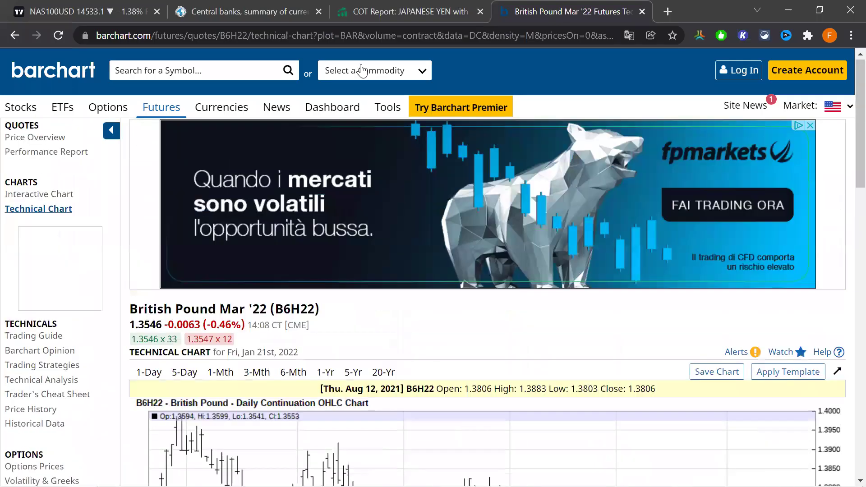
pyautogui.click(362, 71)
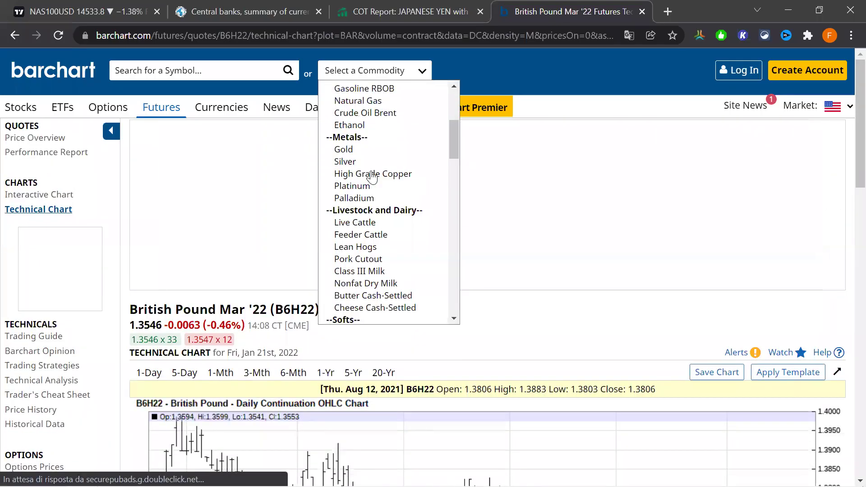
pyautogui.scroll(-20, 372, 177)
pyautogui.scroll(-4, 355, 158)
pyautogui.scroll(10, 369, 185)
pyautogui.scroll(-13, 369, 185)
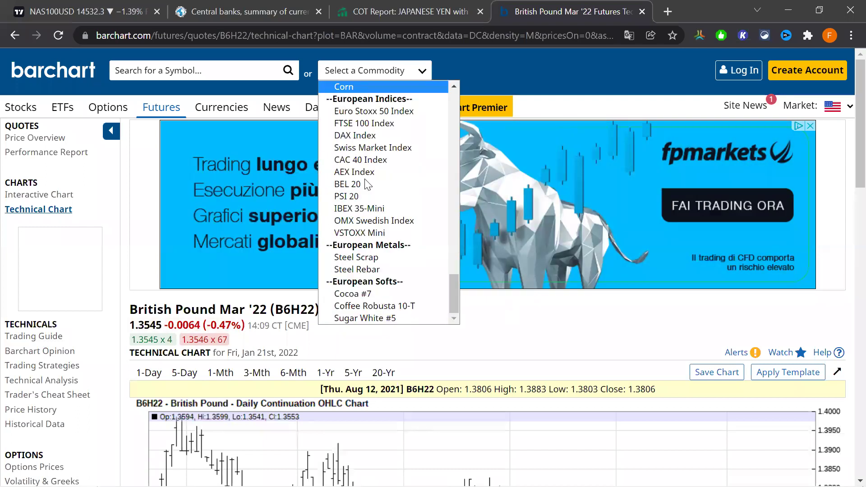
pyautogui.scroll(3, 366, 182)
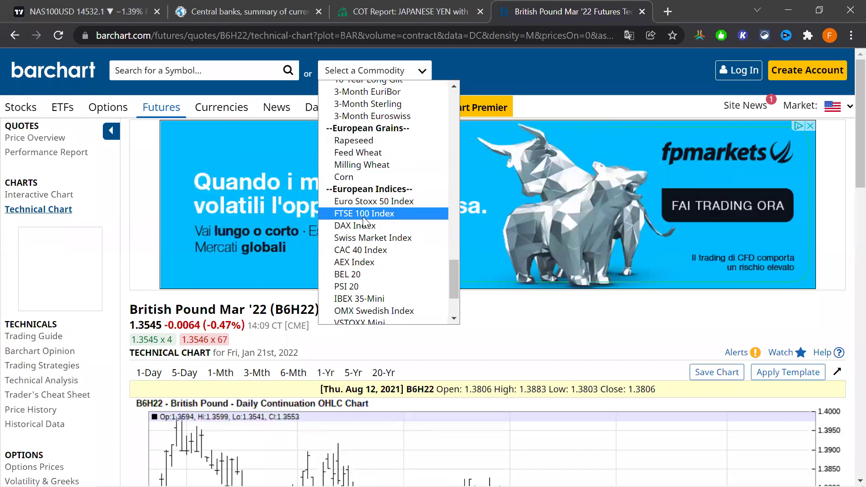
pyautogui.scroll(3, 365, 214)
pyautogui.scroll(6, 351, 253)
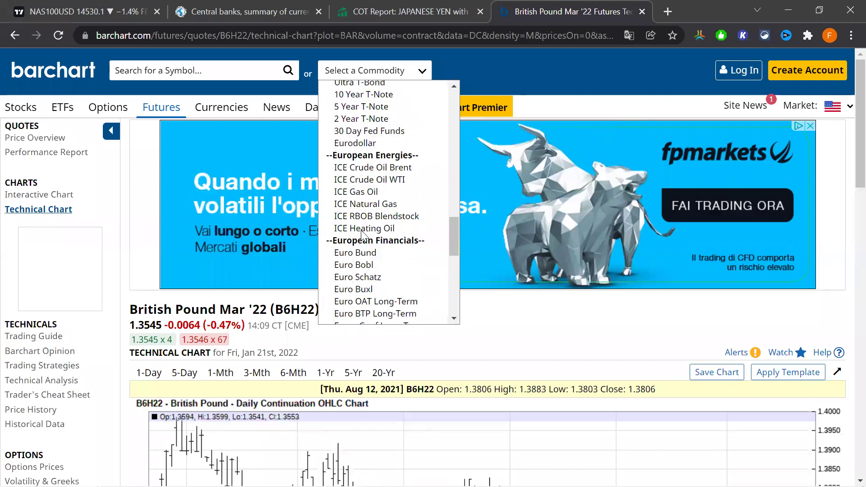
pyautogui.scroll(12, 370, 252)
pyautogui.scroll(3, 371, 276)
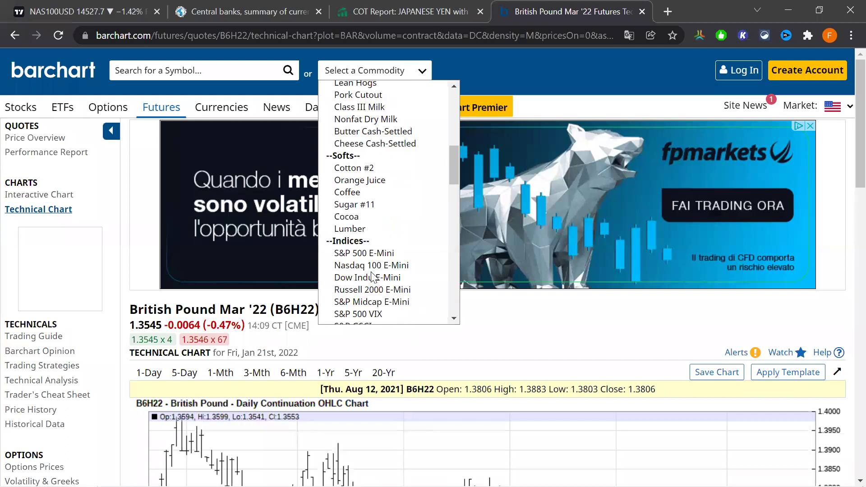
pyautogui.scroll(12, 373, 276)
pyautogui.scroll(-3, 368, 271)
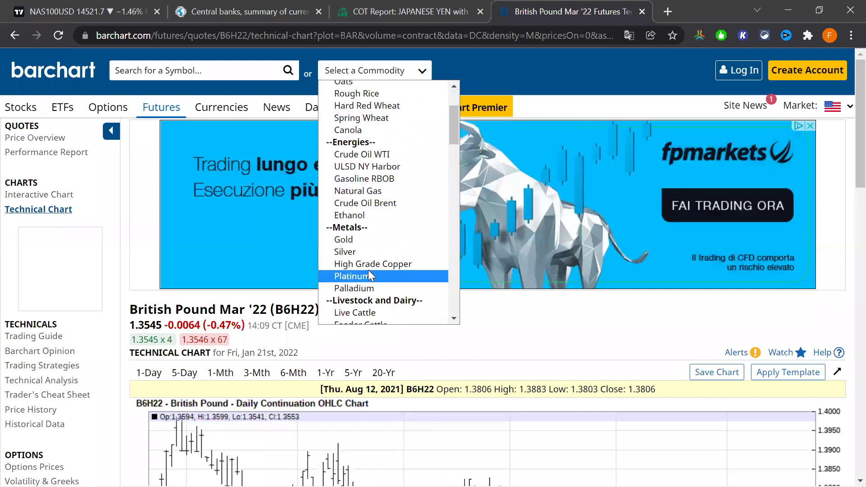
pyautogui.scroll(-9, 362, 253)
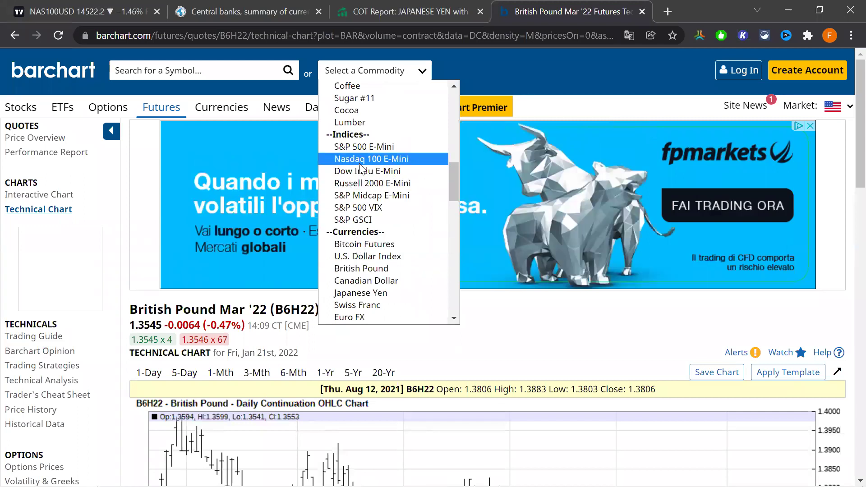
pyautogui.click(358, 163)
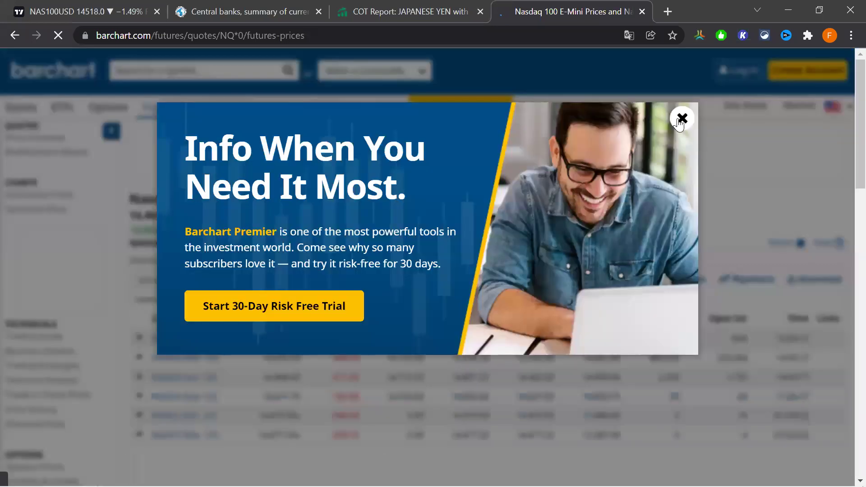
# Dismiss the popup, sort contracts by Time, and open the NQH22 (Mar '22) overview
pyautogui.click(679, 121)
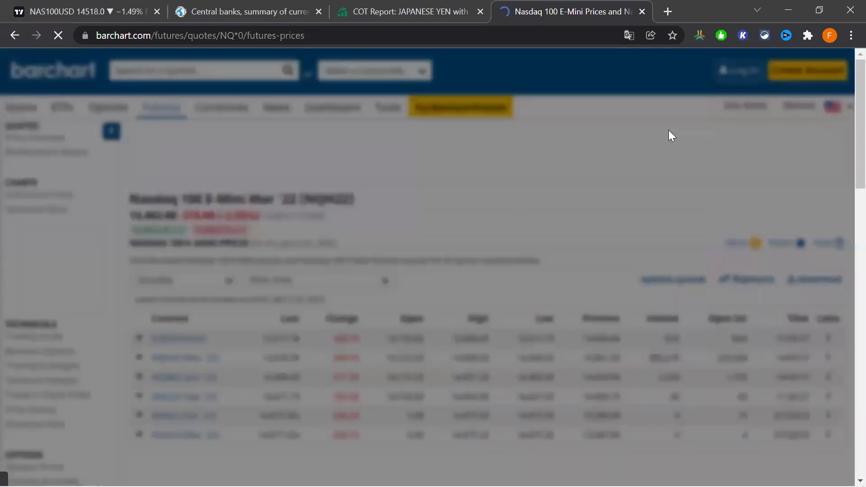
pyautogui.scroll(-2, 692, 246)
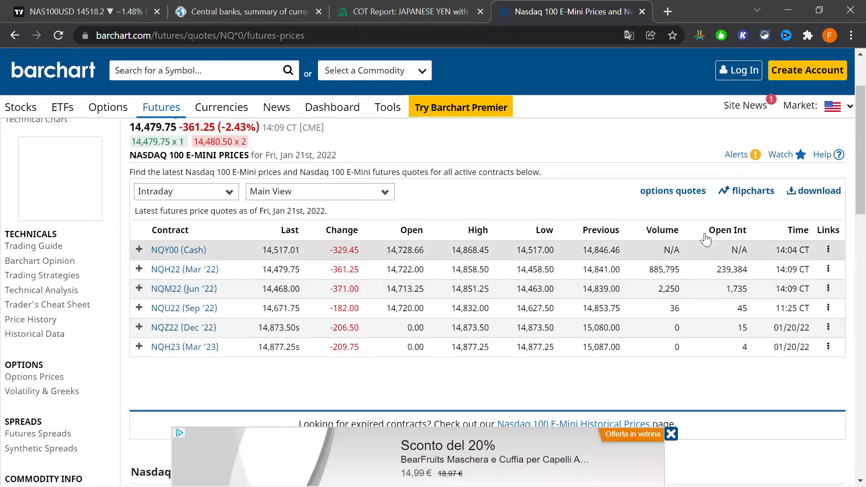
pyautogui.tripleClick(757, 236)
pyautogui.click(797, 230)
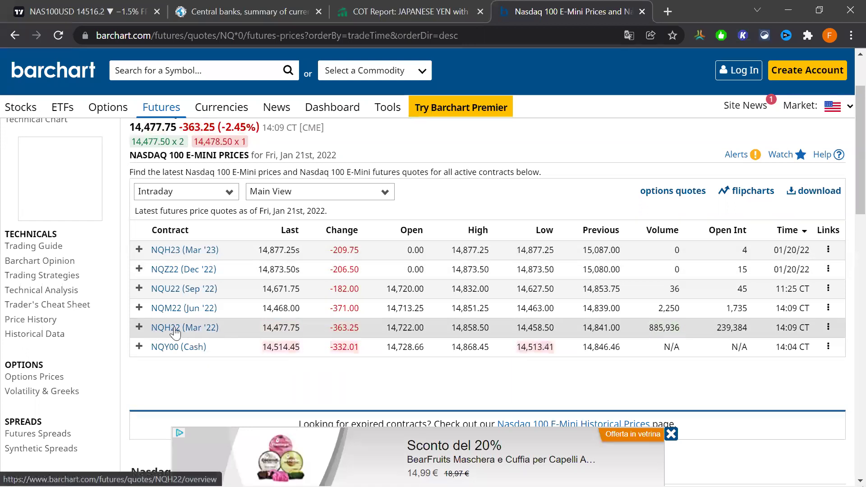
pyautogui.moveTo(716, 328); pyautogui.dragTo(747, 328)
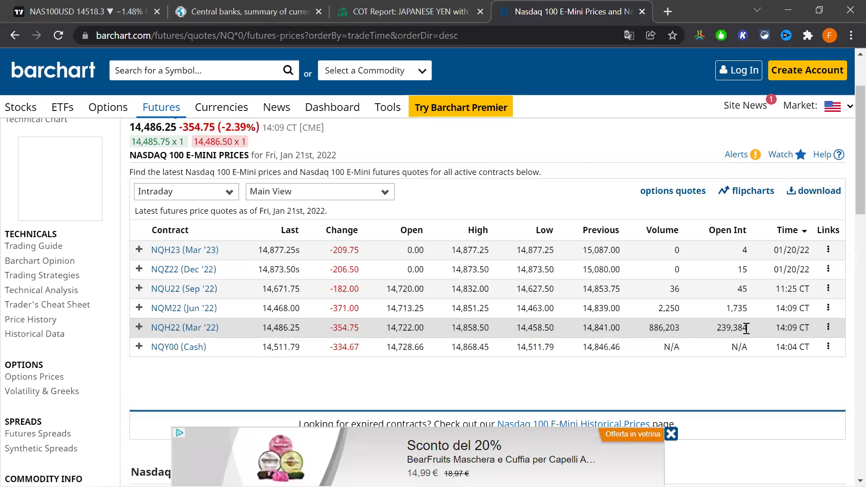
pyautogui.click(172, 328)
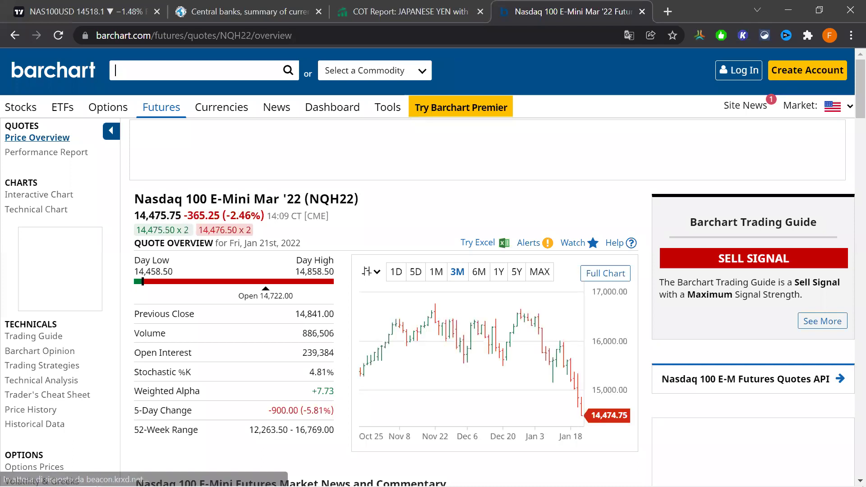
pyautogui.scroll(-15, 548, 338)
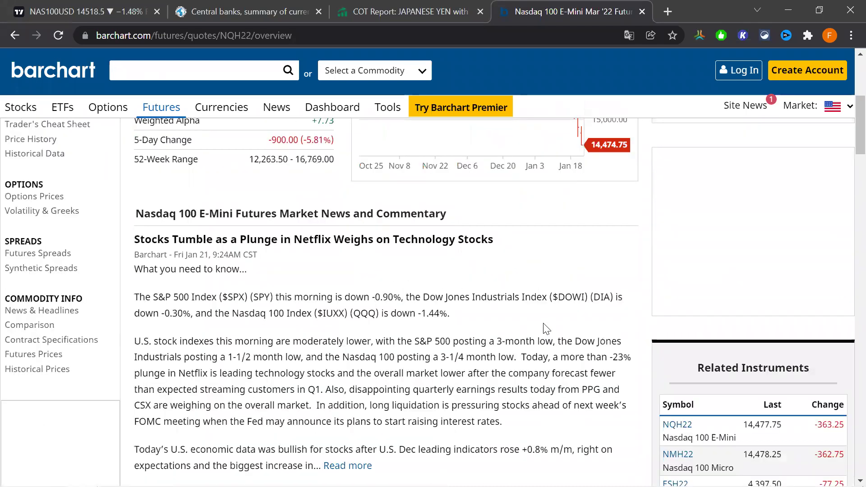
pyautogui.scroll(15, 555, 326)
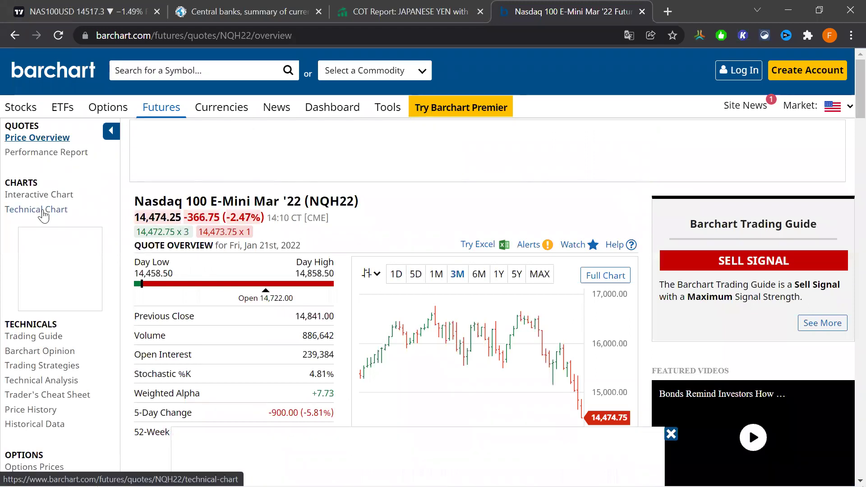
# Open the NQH22 technical chart with volume off, price box hidden, and medium chart size
pyautogui.click(41, 210)
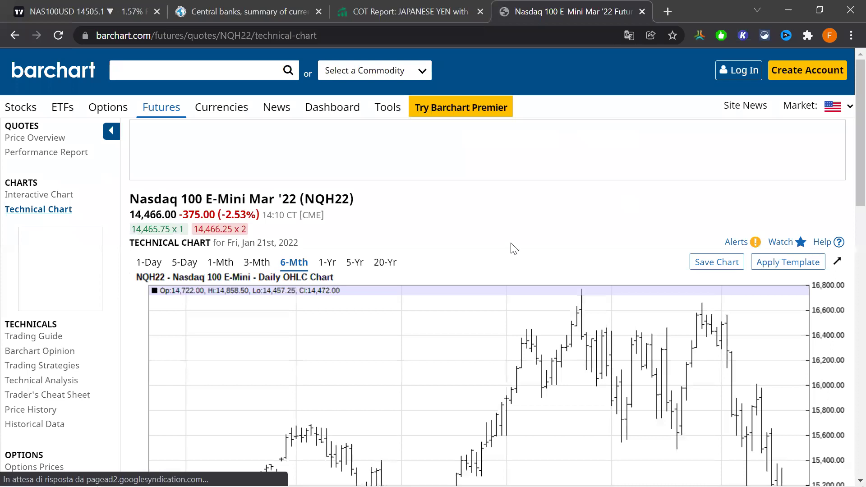
pyautogui.scroll(-7, 514, 248)
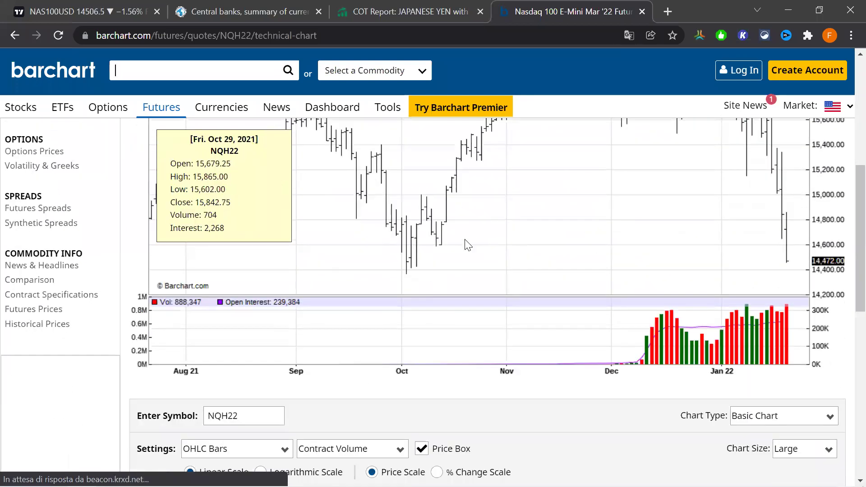
pyautogui.scroll(-3, 309, 338)
pyautogui.click(319, 314)
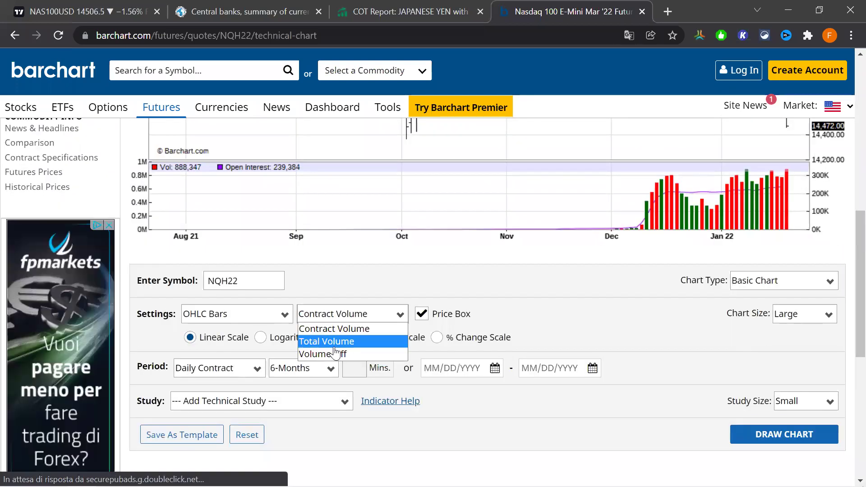
pyautogui.click(334, 354)
pyautogui.click(420, 316)
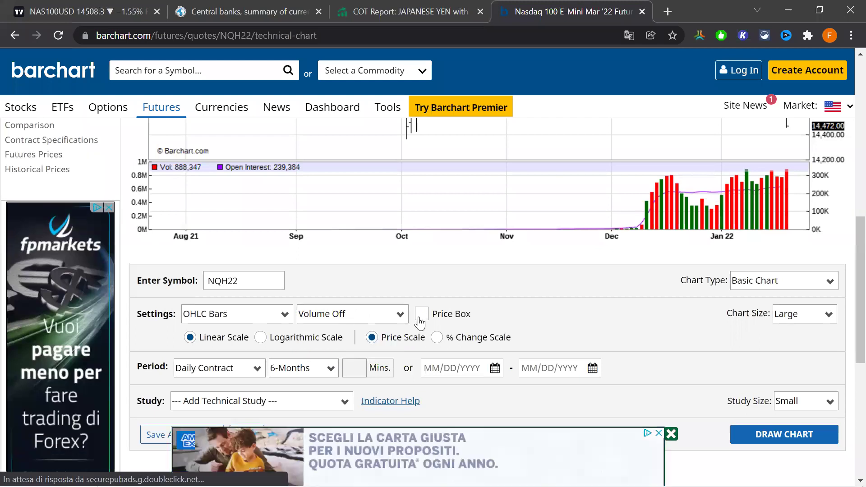
pyautogui.scroll(-2, 654, 253)
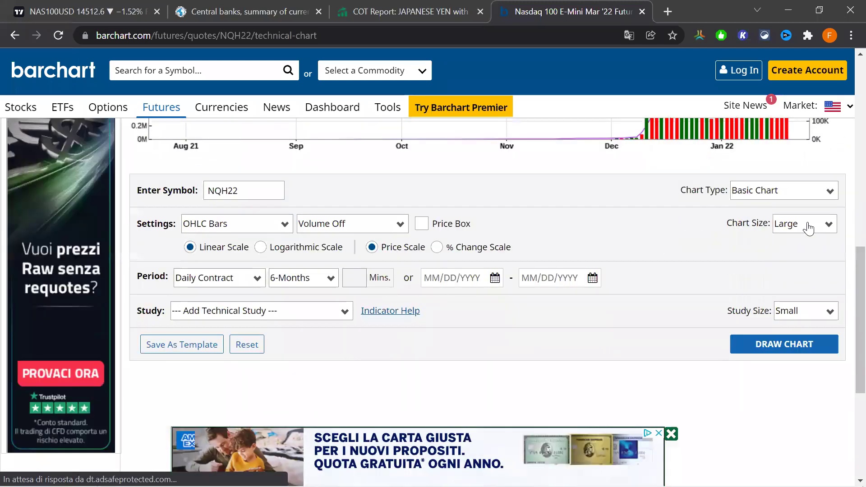
pyautogui.click(808, 229)
pyautogui.click(798, 252)
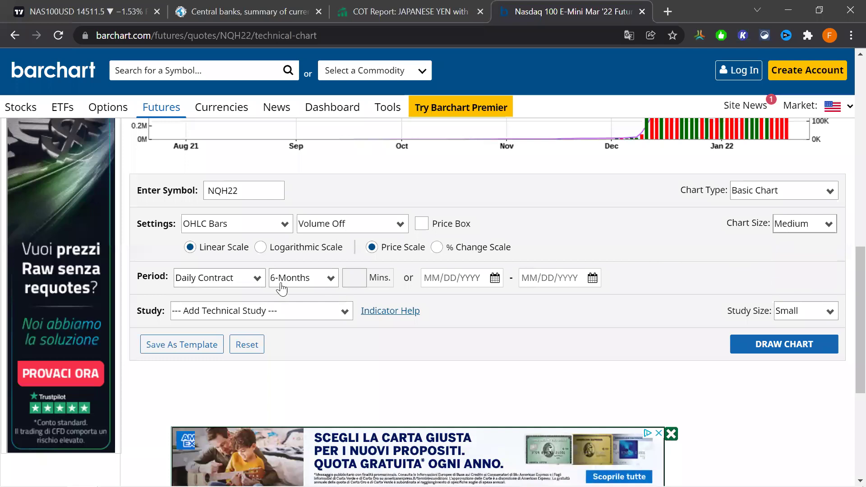
# Set Period to Weekly Contract, add the Commitment Of Traders study, and draw the chart
pyautogui.click(234, 283)
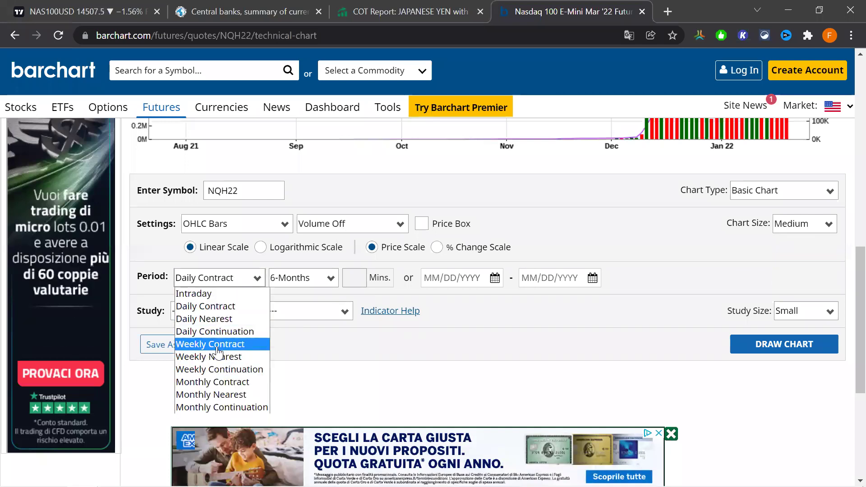
pyautogui.click(217, 348)
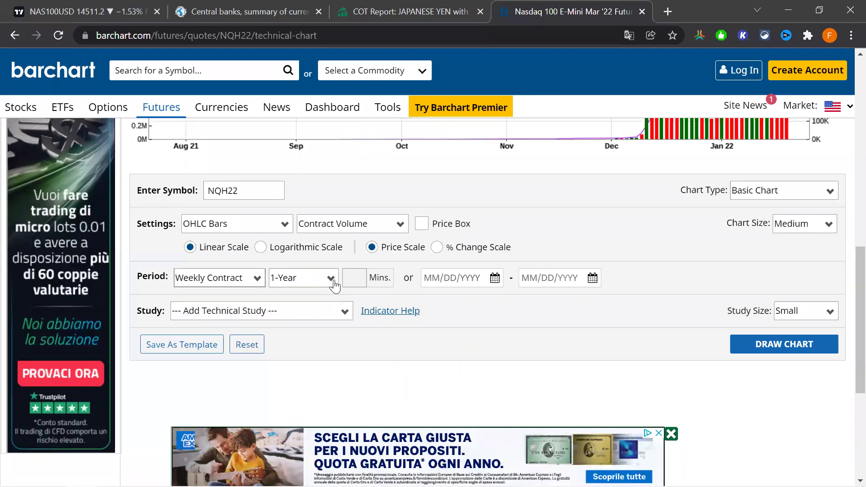
pyautogui.click(287, 312)
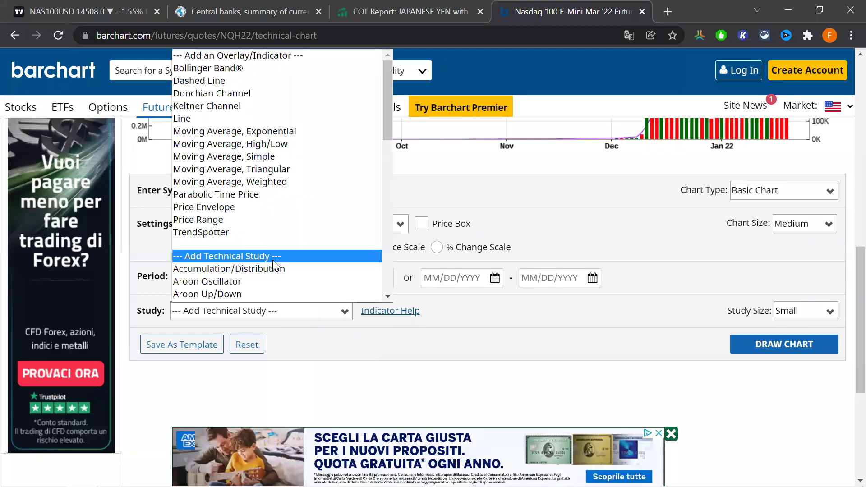
pyautogui.scroll(-12, 272, 258)
pyautogui.scroll(10, 256, 181)
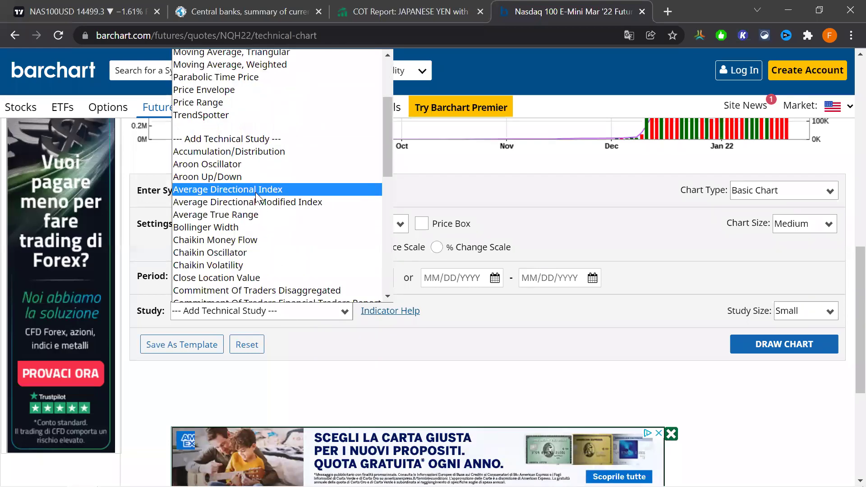
pyautogui.scroll(-2, 256, 206)
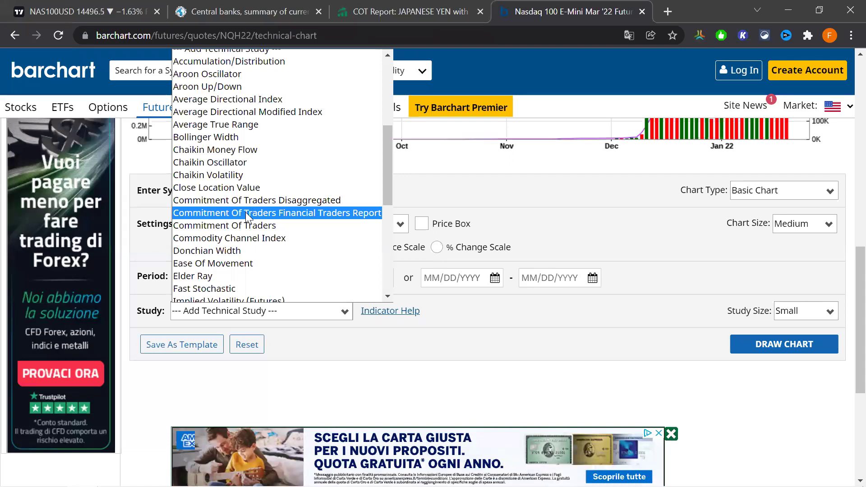
pyautogui.click(266, 226)
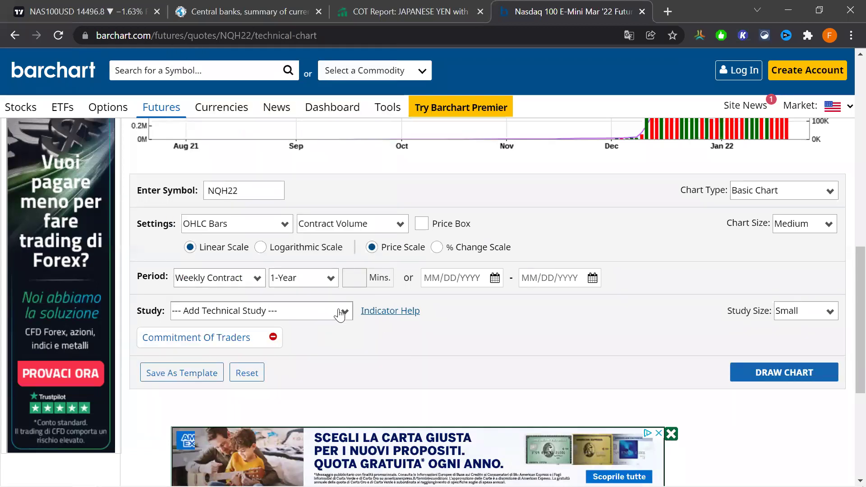
pyautogui.click(751, 384)
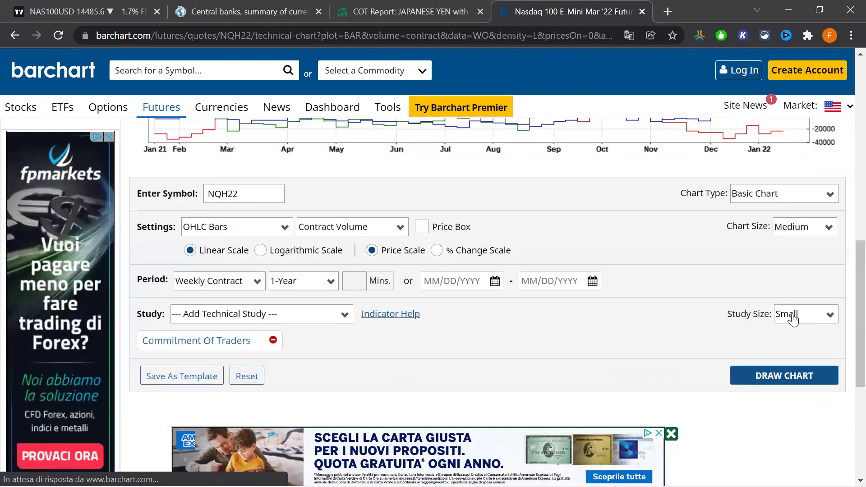
# Set Study Size to Large and the volume dropdown to Volume Off
pyautogui.click(793, 316)
pyautogui.click(794, 357)
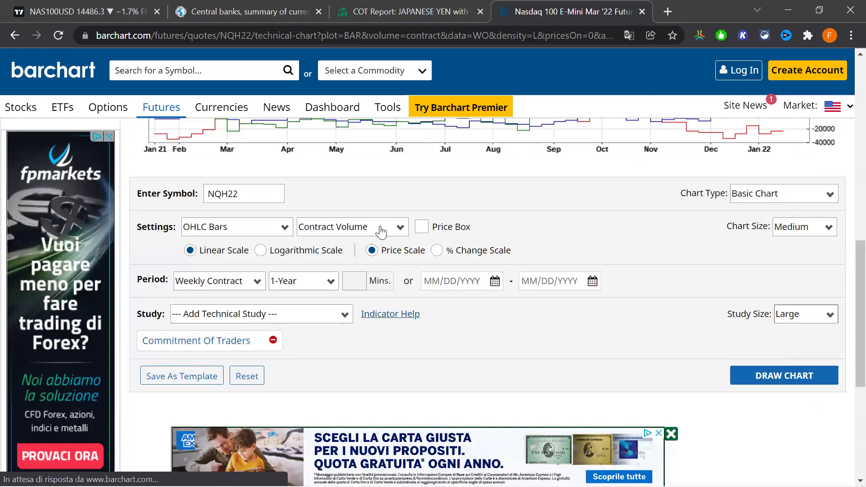
pyautogui.click(381, 231)
pyautogui.click(369, 267)
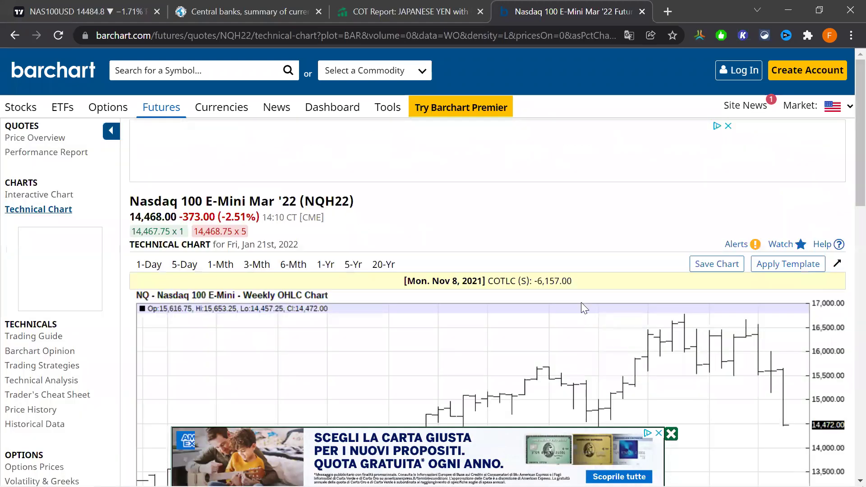
# Close the ad banner and review the weekly chart with the Commitment Of Traders panel
pyautogui.scroll(-4, 405, 291)
pyautogui.scroll(-1, 405, 291)
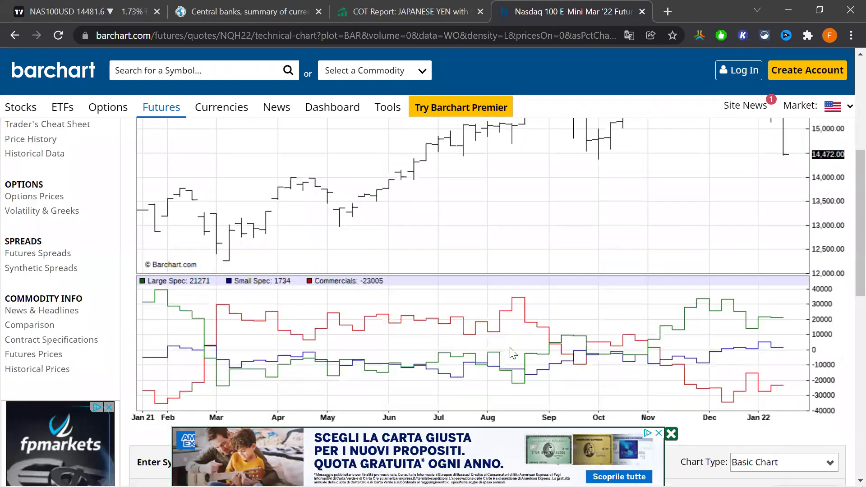
pyautogui.click(671, 435)
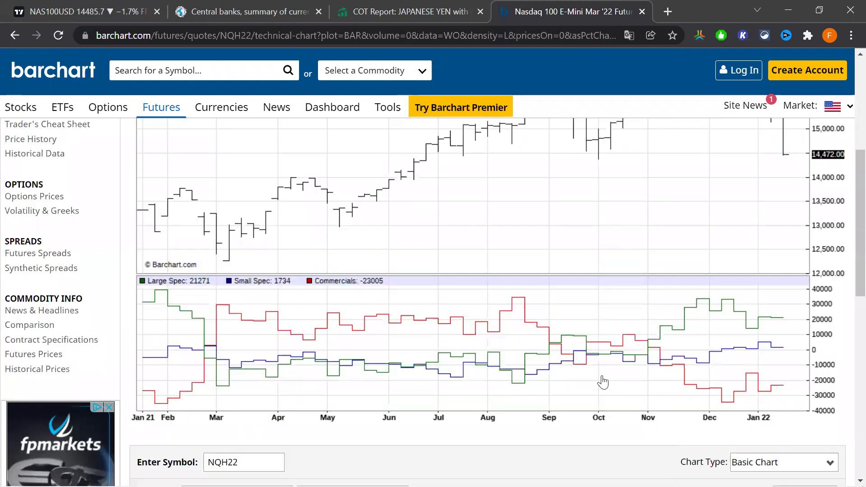
pyautogui.scroll(2, 633, 395)
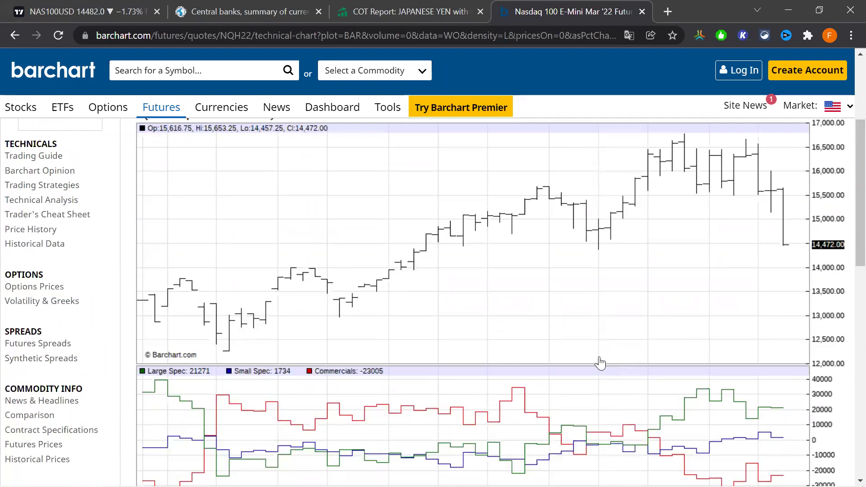
pyautogui.scroll(-1, 600, 363)
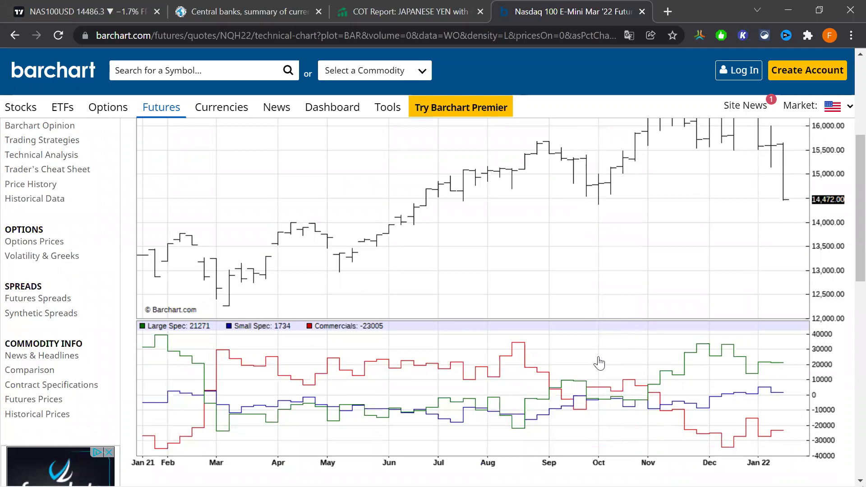
pyautogui.scroll(1, 599, 363)
pyautogui.scroll(-1, 599, 363)
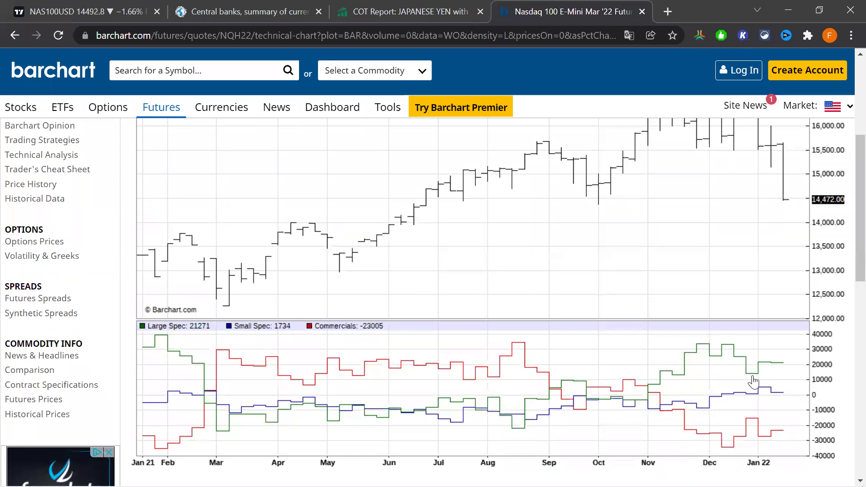
pyautogui.scroll(1, 749, 383)
pyautogui.scroll(-1, 748, 382)
pyautogui.scroll(2, 785, 257)
pyautogui.scroll(-1, 783, 262)
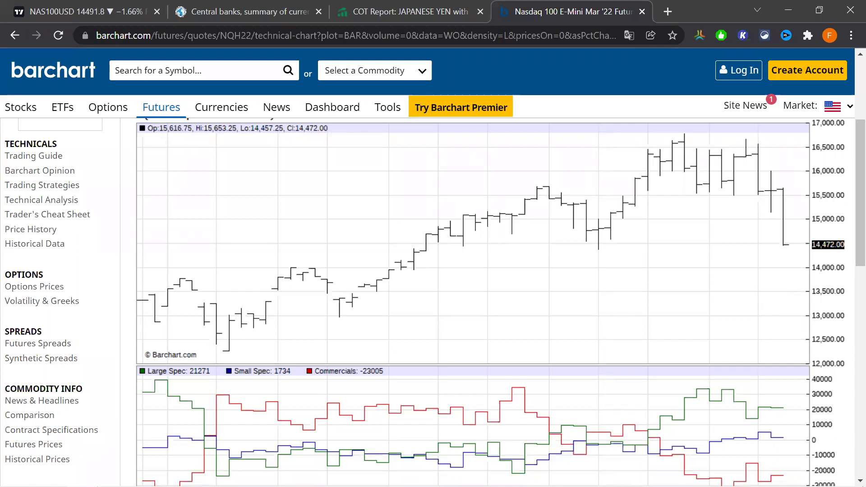
pyautogui.scroll(-1, 706, 253)
pyautogui.scroll(1, 702, 253)
pyautogui.scroll(2, 702, 251)
pyautogui.scroll(-6, 680, 253)
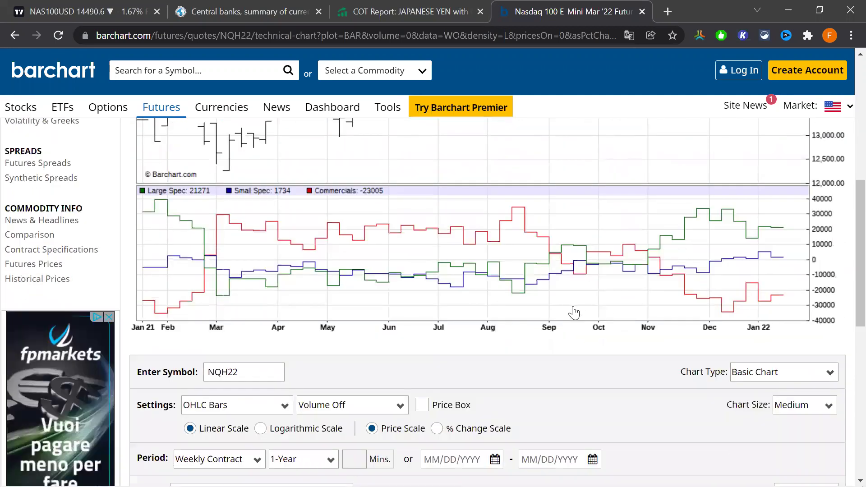
pyautogui.scroll(2, 561, 312)
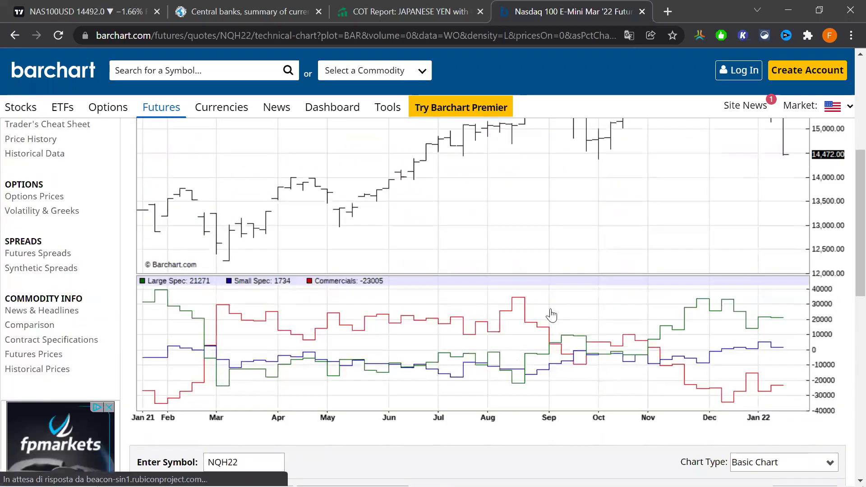
pyautogui.scroll(1, 537, 312)
pyautogui.scroll(2, 530, 310)
pyautogui.scroll(-9, 518, 306)
pyautogui.scroll(5, 512, 304)
pyautogui.scroll(6, 513, 310)
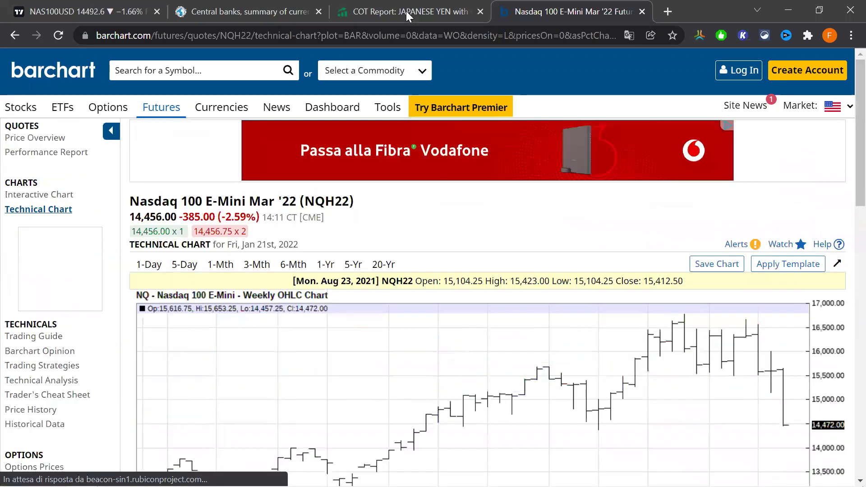
pyautogui.click(406, 11)
# Switch to the 'Central banks' tab and view the global-rates current interest rate table
pyautogui.click(255, 10)
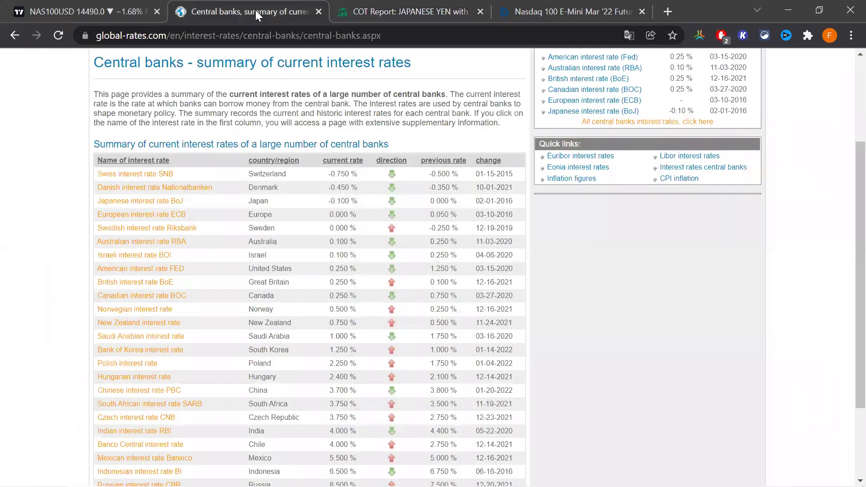
pyautogui.scroll(3, 400, 278)
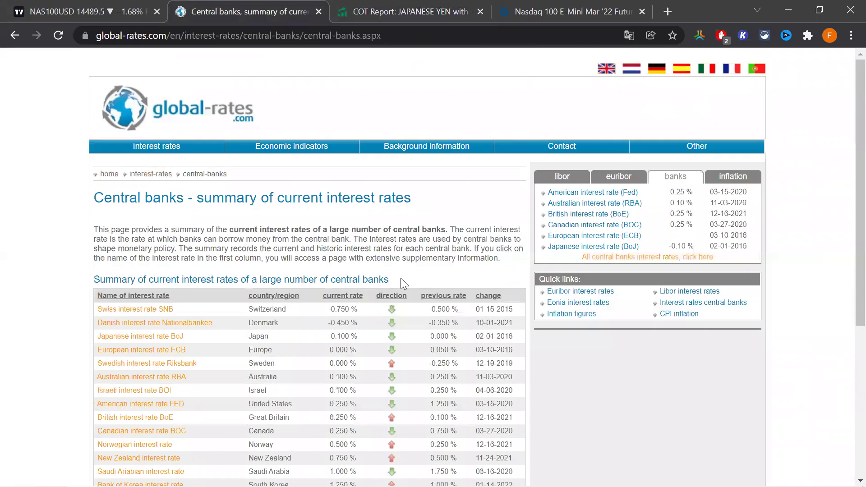
pyautogui.scroll(-1, 400, 278)
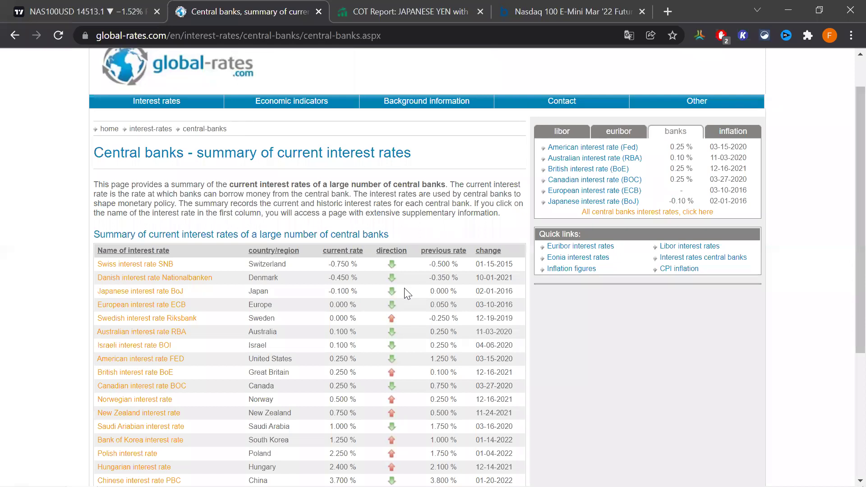
# Read the introduction on the central bank rates page, highlighting a word and then the paragraph
pyautogui.scroll(-1, 415, 270)
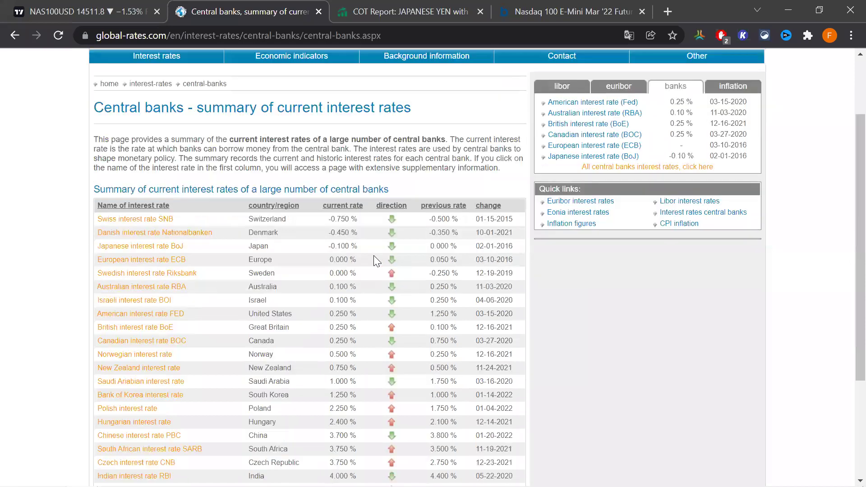
pyautogui.scroll(2, 361, 248)
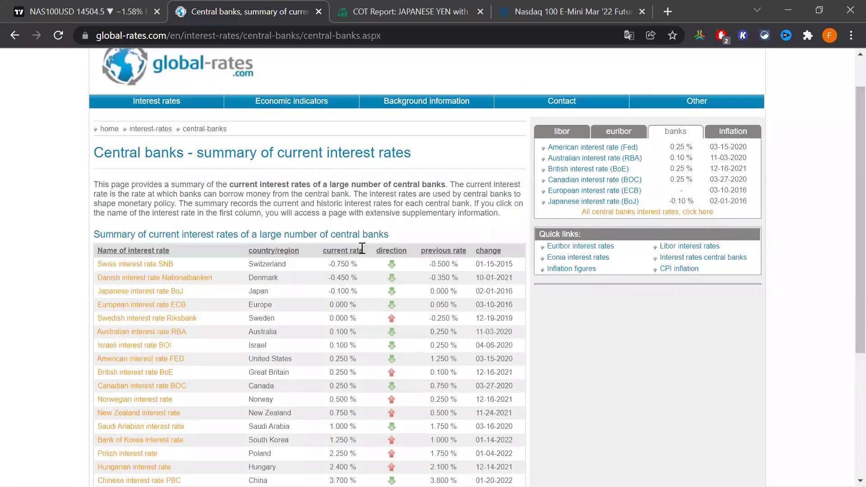
pyautogui.doubleClick(279, 229)
pyautogui.tripleClick(383, 257)
pyautogui.click(369, 250)
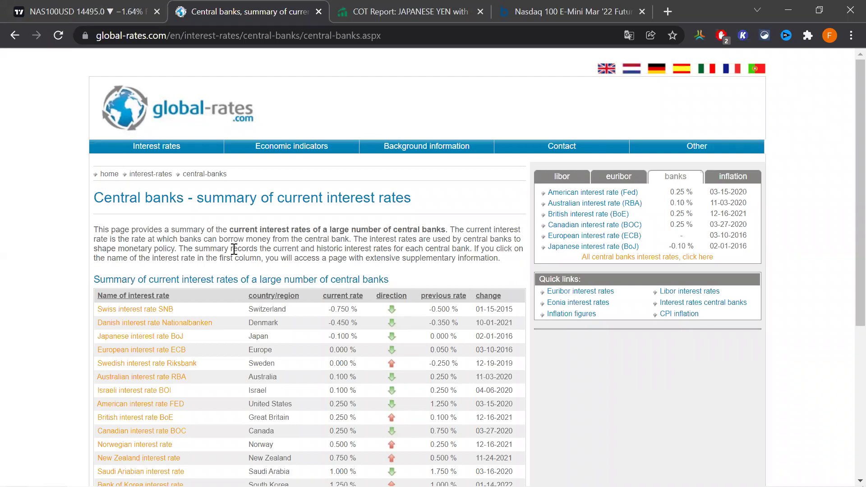
# Scroll the rates table and highlight the Swiss previous rate of -0.500 %
pyautogui.scroll(-2, 236, 244)
pyautogui.scroll(2, 243, 228)
pyautogui.scroll(-2, 322, 324)
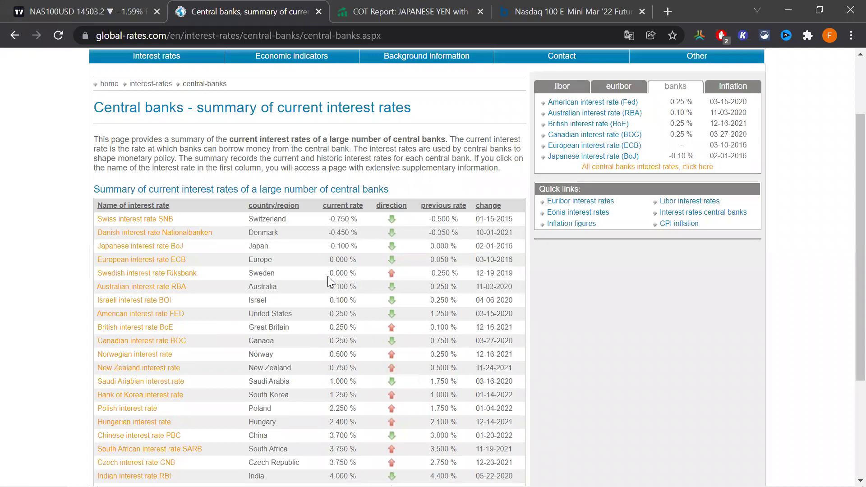
pyautogui.scroll(-3, 327, 276)
pyautogui.scroll(5, 318, 253)
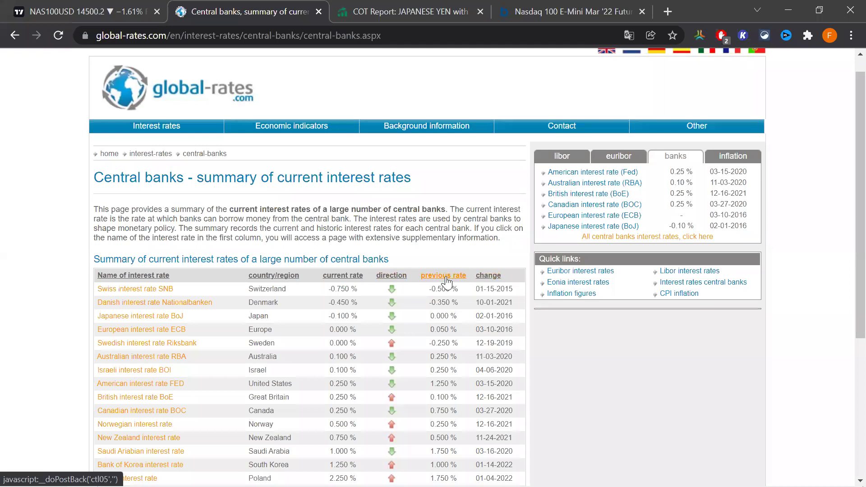
pyautogui.scroll(-2, 449, 283)
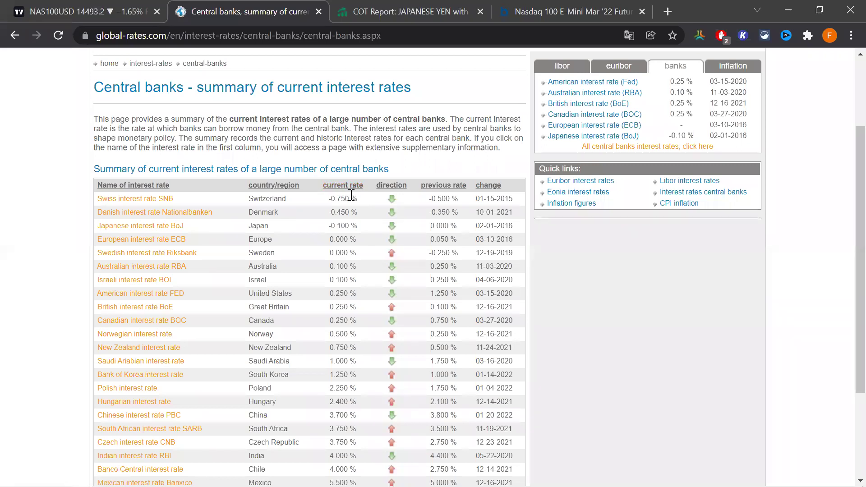
pyautogui.moveTo(427, 198); pyautogui.dragTo(451, 199)
pyautogui.click(447, 199)
# Finish reviewing the rates page and switch to the Japanese yen COT report
pyautogui.scroll(-3, 361, 256)
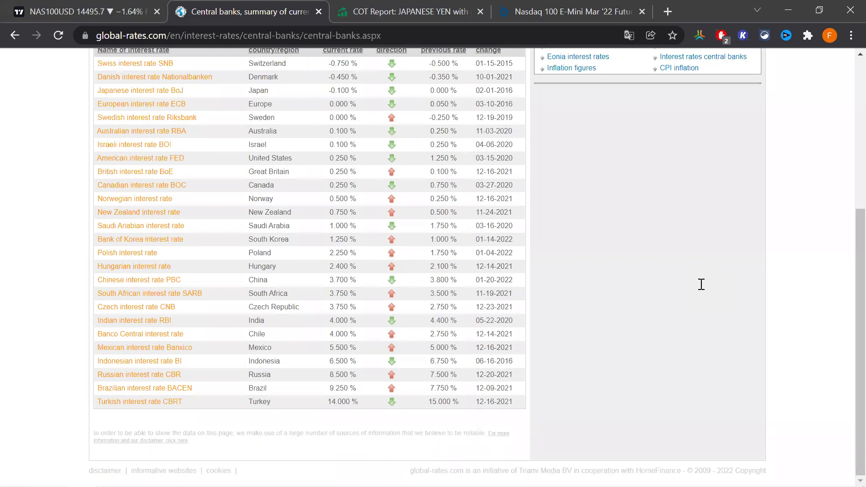
pyautogui.scroll(5, 702, 284)
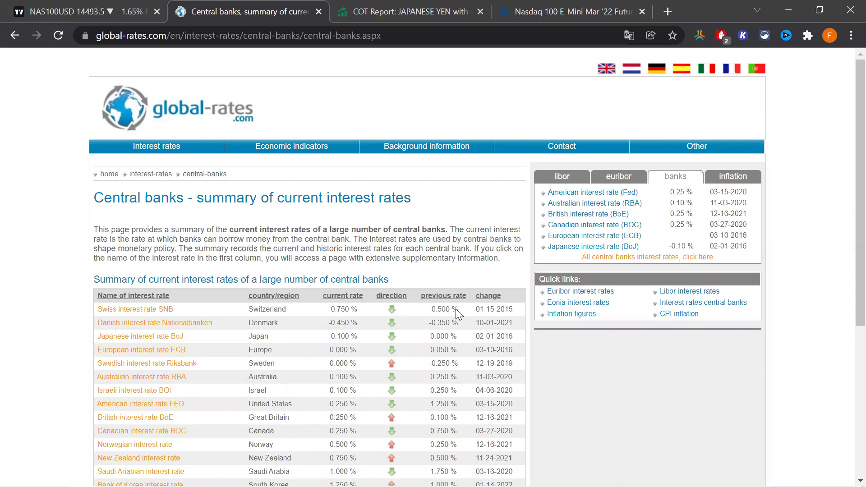
pyautogui.click(392, 6)
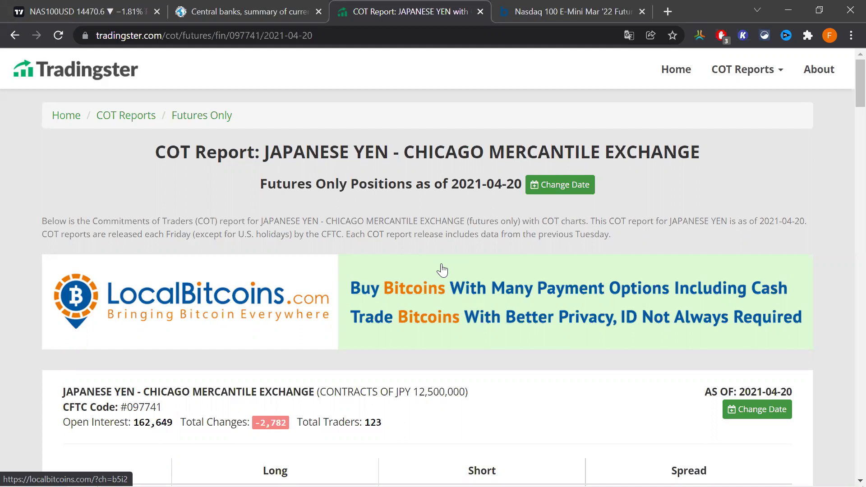
pyautogui.click(266, 8)
pyautogui.scroll(-2, 336, 231)
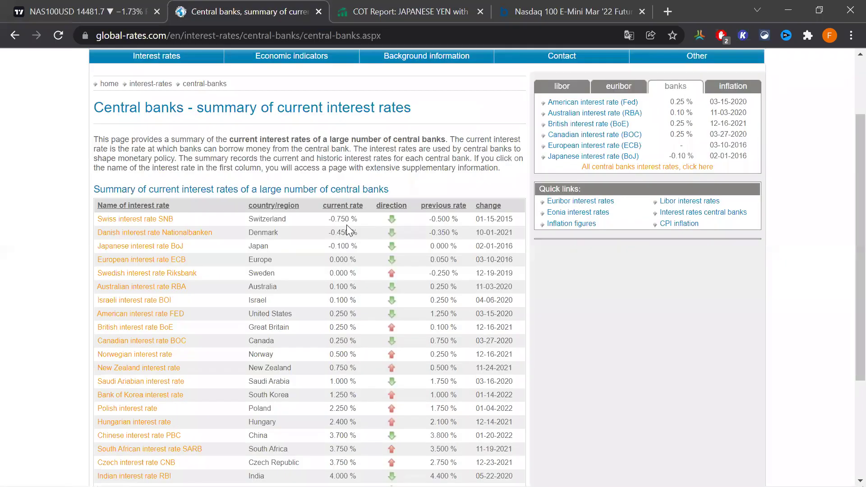
pyautogui.scroll(-3, 453, 307)
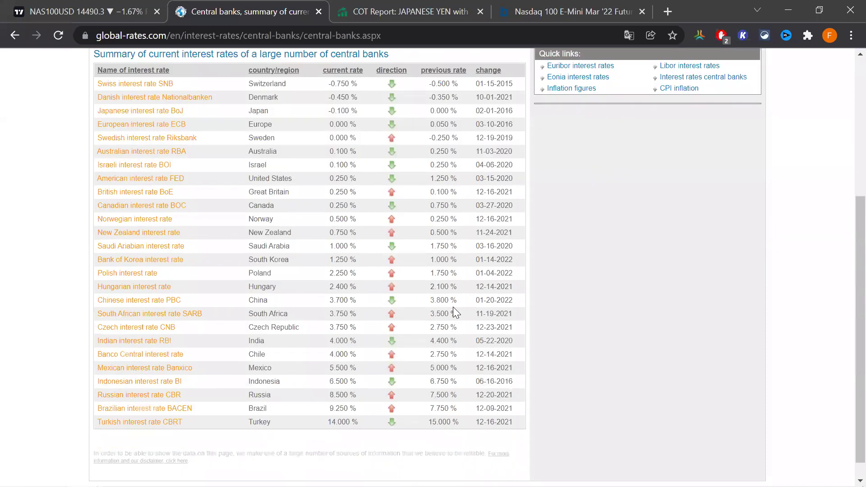
pyautogui.scroll(3, 453, 307)
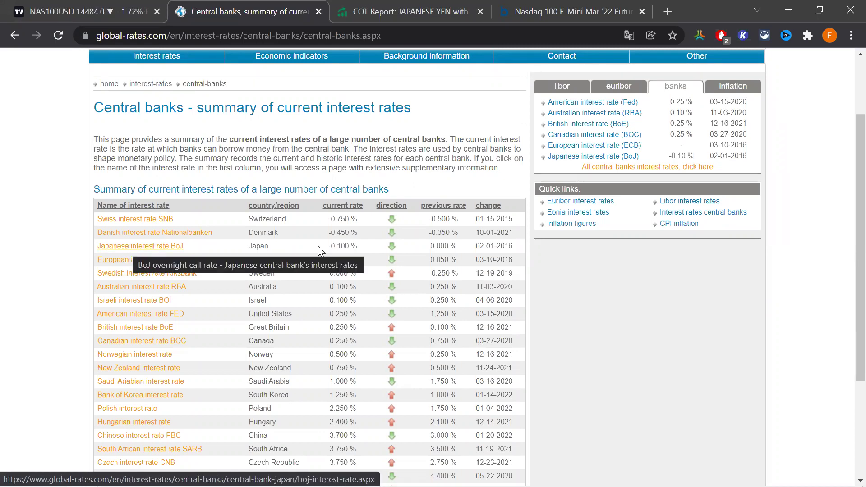
pyautogui.tripleClick(339, 246)
pyautogui.click(344, 245)
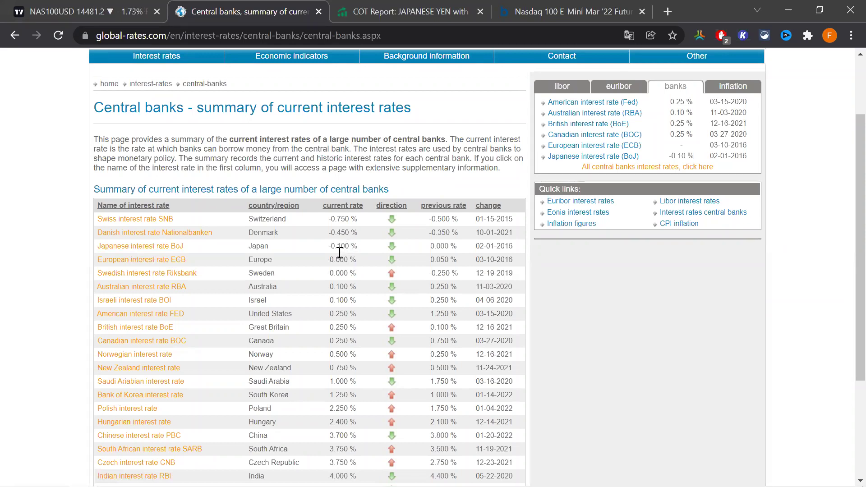
# Scroll the central banks table down to its last rows, ending at Turkey's 14.000 %
pyautogui.scroll(-2, 202, 289)
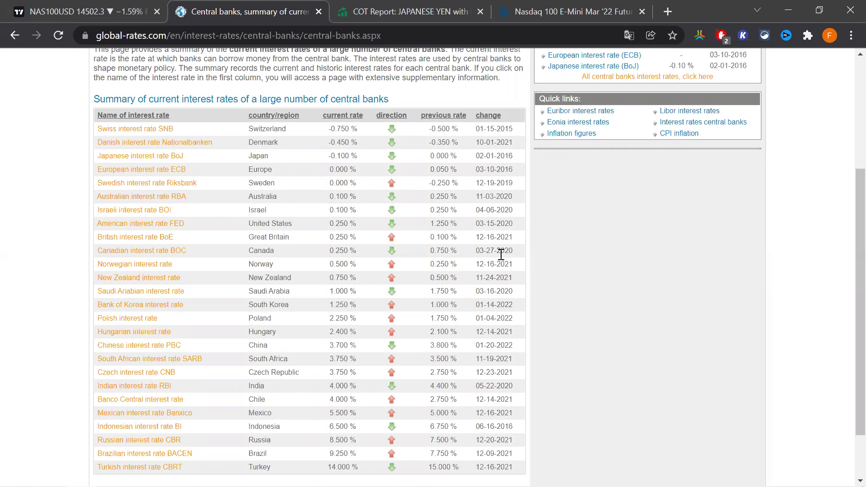
# Move across the NAS100USD, rates summary and Japanese Yen COT report tabs, ending on the Yen report
pyautogui.click(37, 10)
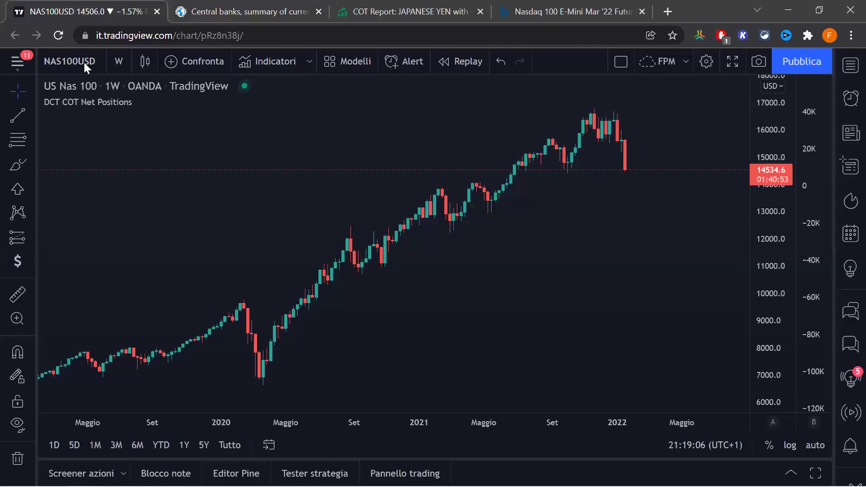
pyautogui.click(234, 12)
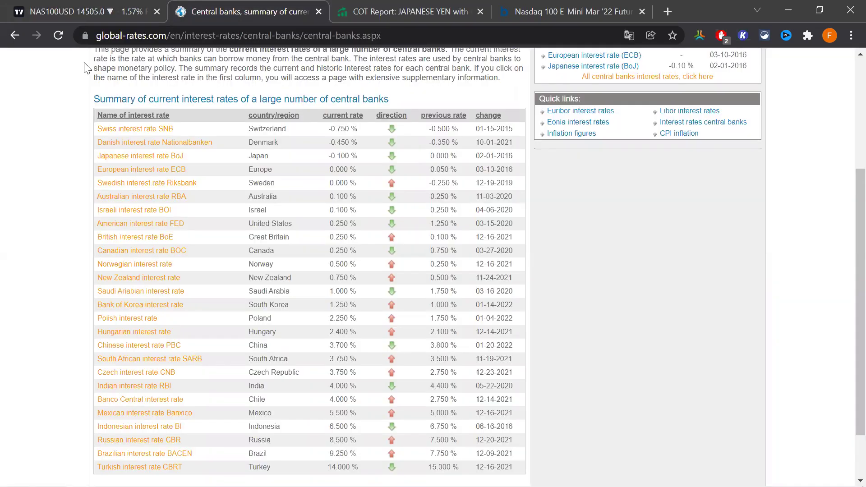
pyautogui.scroll(4, 320, 116)
pyautogui.click(448, 7)
pyautogui.scroll(-7, 292, 189)
pyautogui.scroll(8, 428, 154)
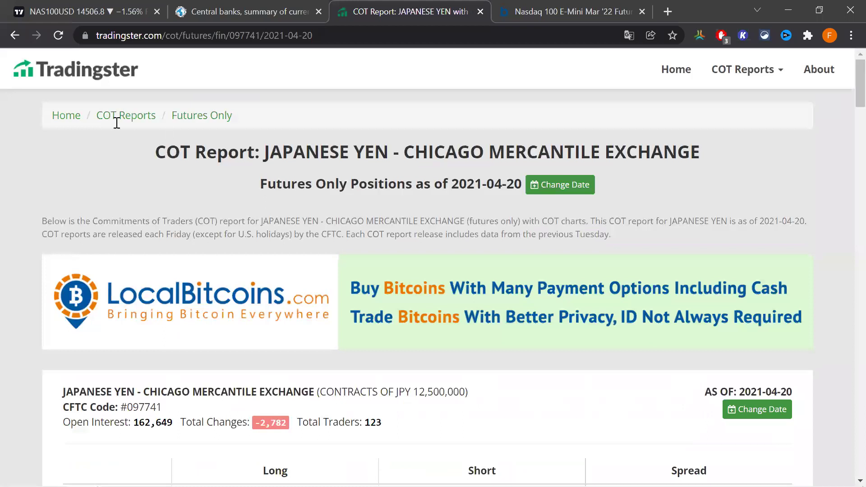
# Go to the Tradingster home page and open the British Pound Sterling COT report
pyautogui.click(68, 115)
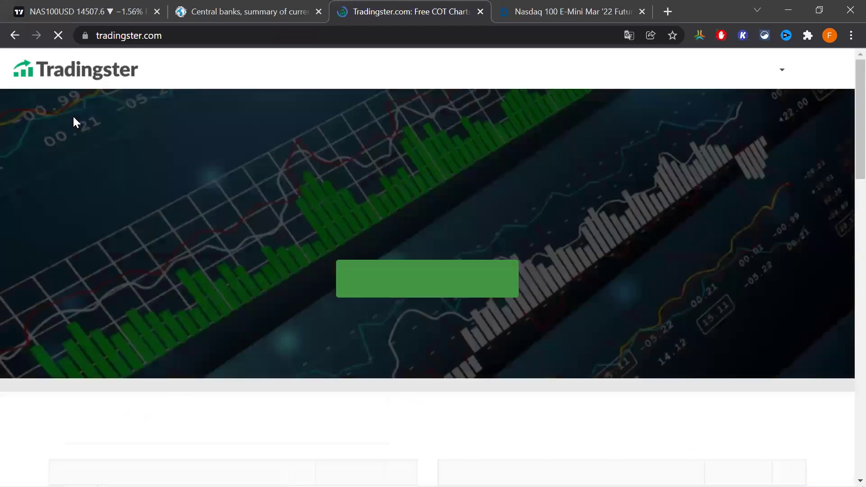
pyautogui.scroll(-2, 89, 128)
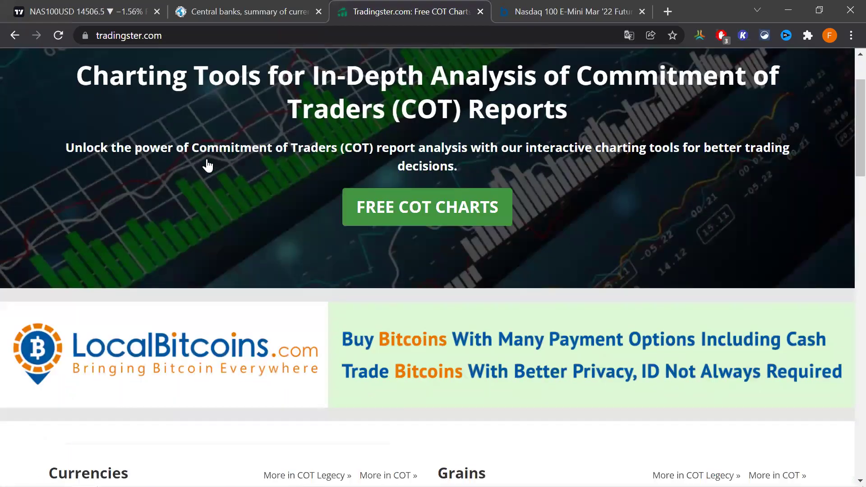
pyautogui.scroll(-7, 207, 164)
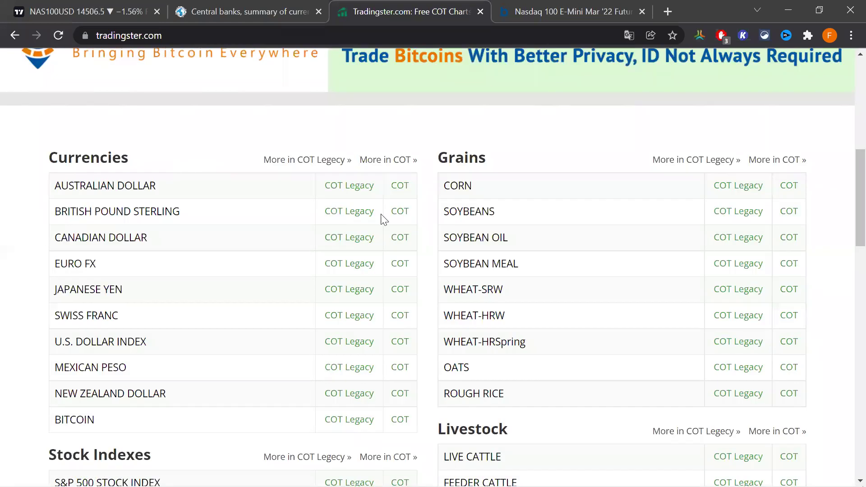
pyautogui.click(406, 219)
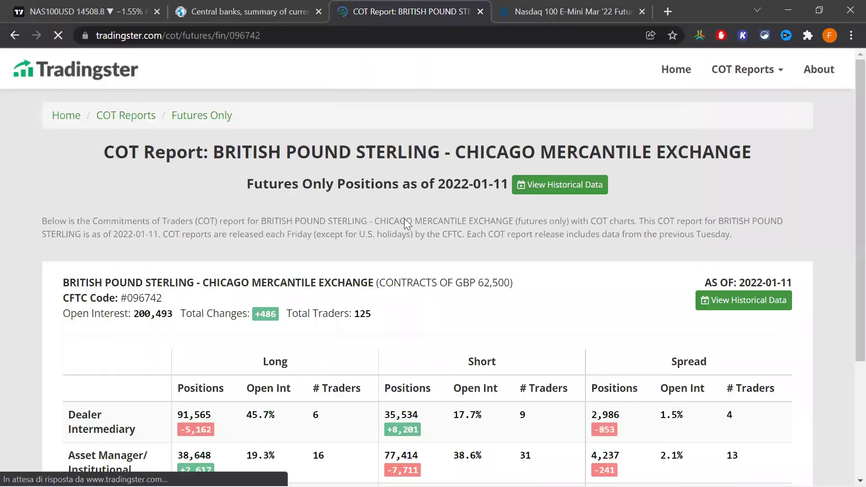
# Open the pound report's historical-date calendar, closing the LocalBitcoins popup, and step back to December 2021
pyautogui.scroll(-1, 395, 216)
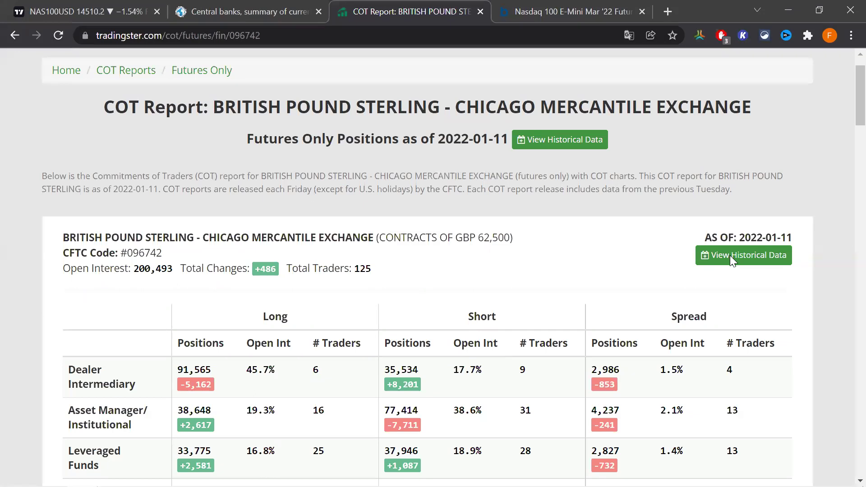
pyautogui.click(730, 255)
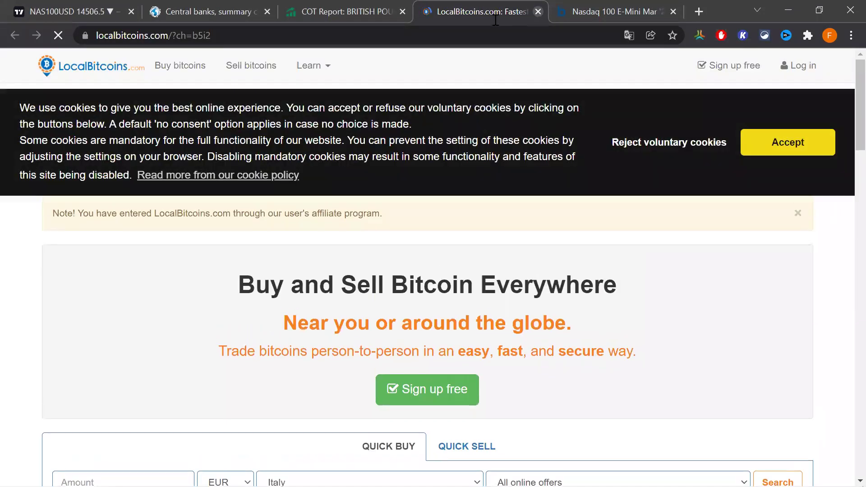
pyautogui.click(538, 12)
pyautogui.scroll(-3, 644, 265)
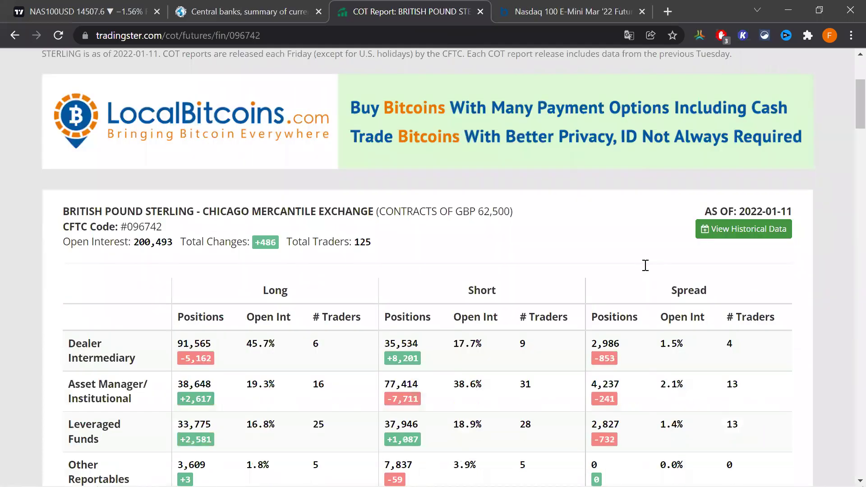
pyautogui.click(726, 231)
pyautogui.click(598, 255)
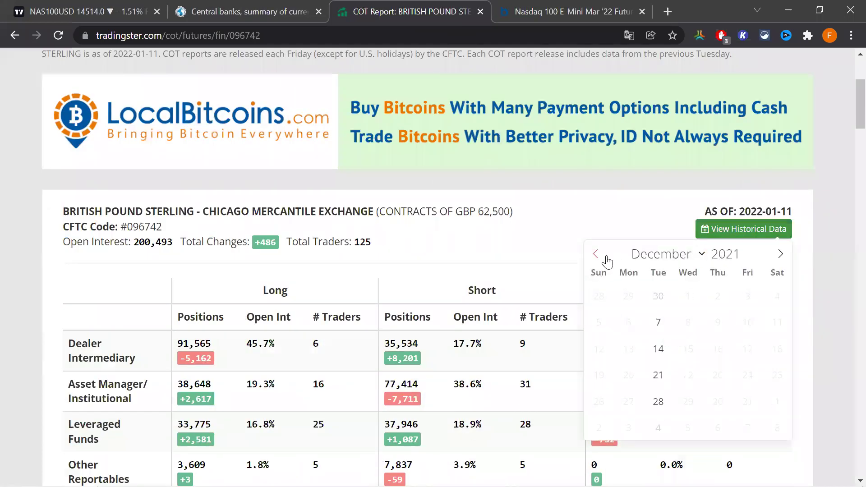
# Load the 2021-12-21 British Pound report and inspect the Asset Manager long change in the positions table
pyautogui.click(658, 377)
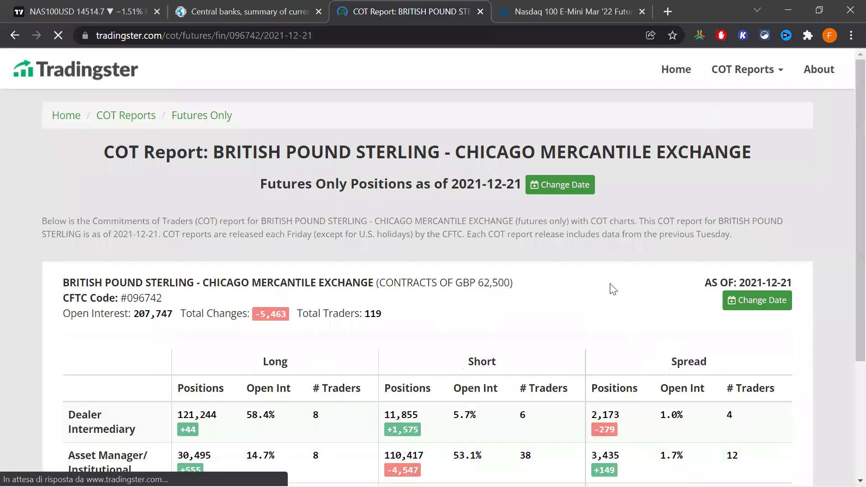
pyautogui.scroll(-2, 610, 289)
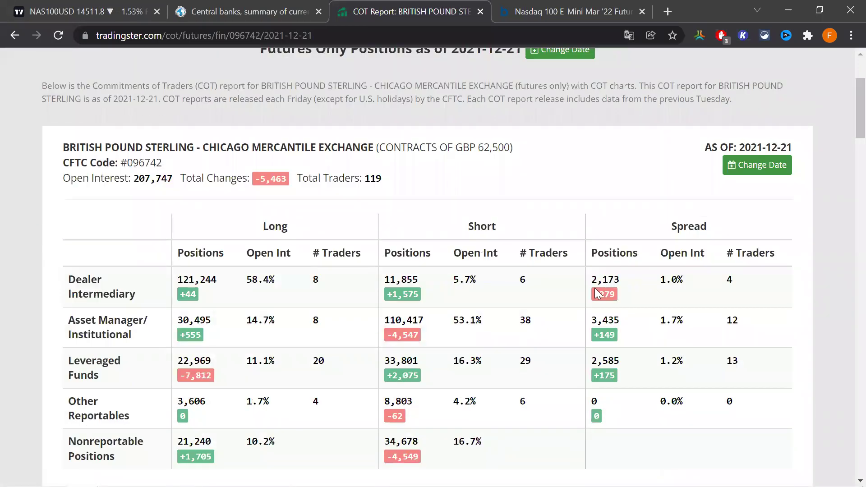
pyautogui.scroll(-3, 554, 282)
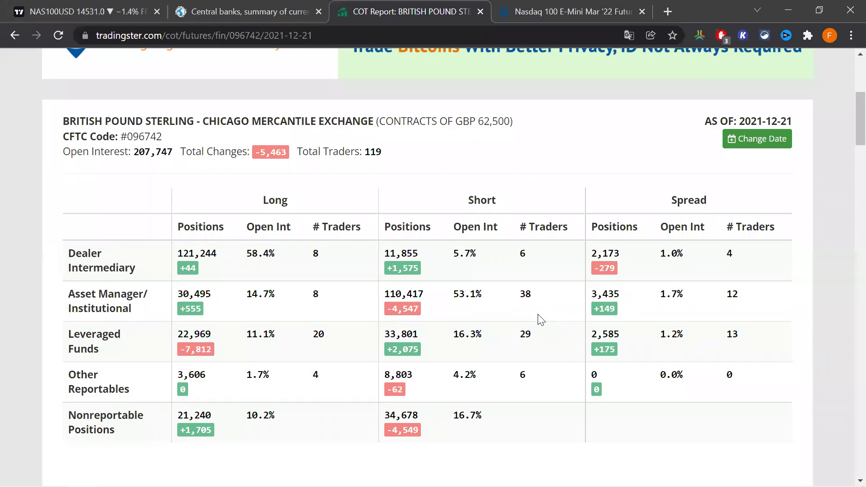
pyautogui.moveTo(196, 309); pyautogui.dragTo(174, 310)
pyautogui.click(180, 307)
# Hide the NonRept, Other Rept, Lev Money and Dealer series on the pound Net Positions chart
pyautogui.scroll(-20, 405, 306)
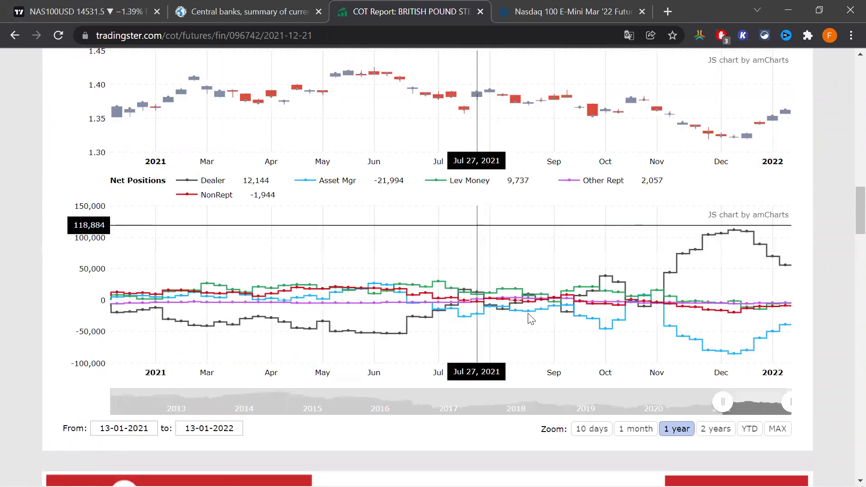
pyautogui.scroll(9, 519, 284)
pyautogui.scroll(-9, 403, 288)
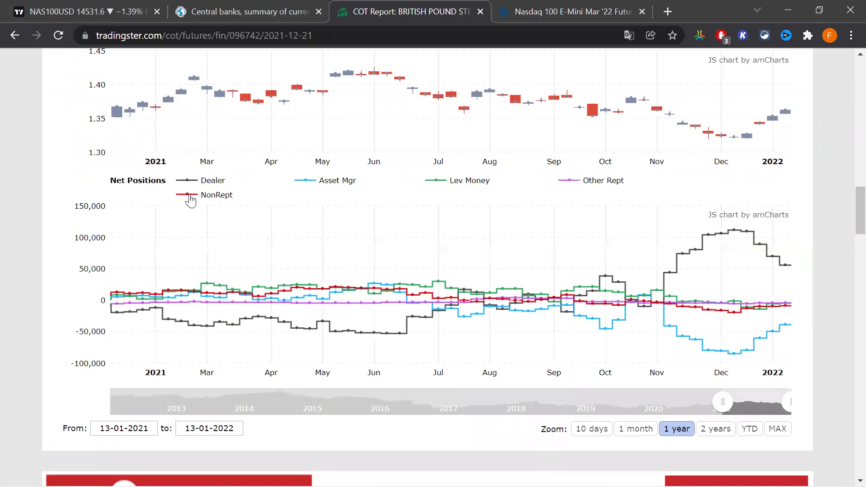
pyautogui.click(191, 200)
pyautogui.click(580, 181)
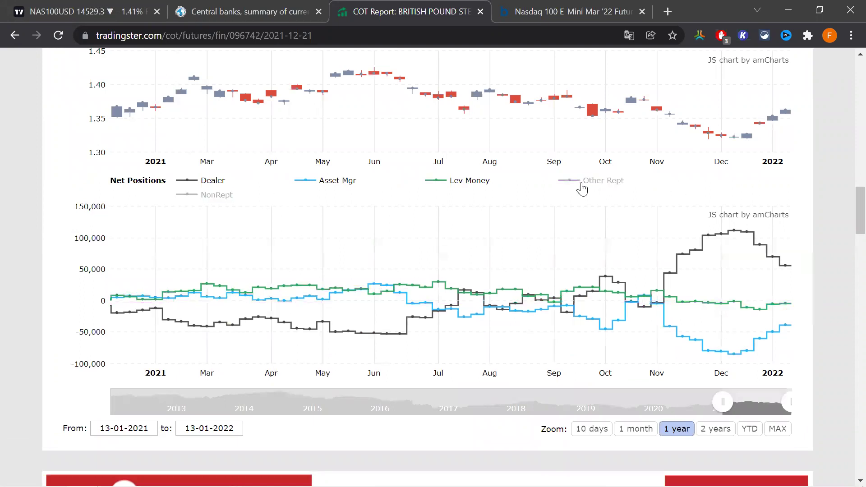
pyautogui.click(438, 182)
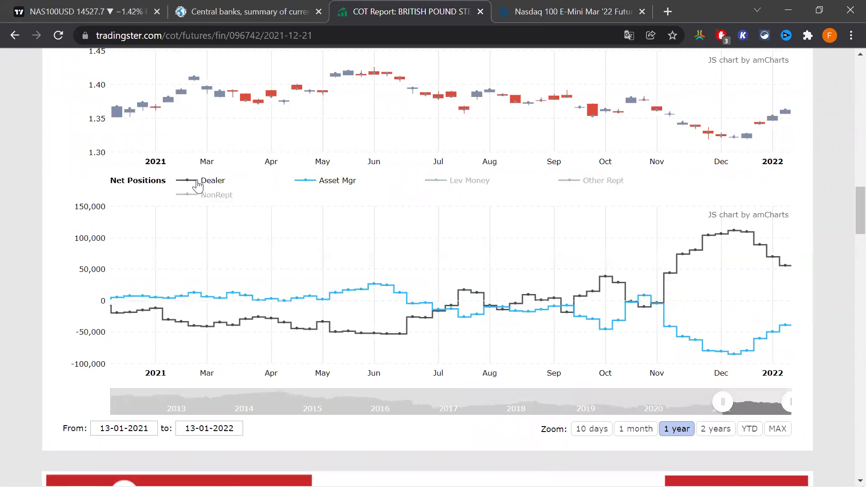
pyautogui.click(197, 182)
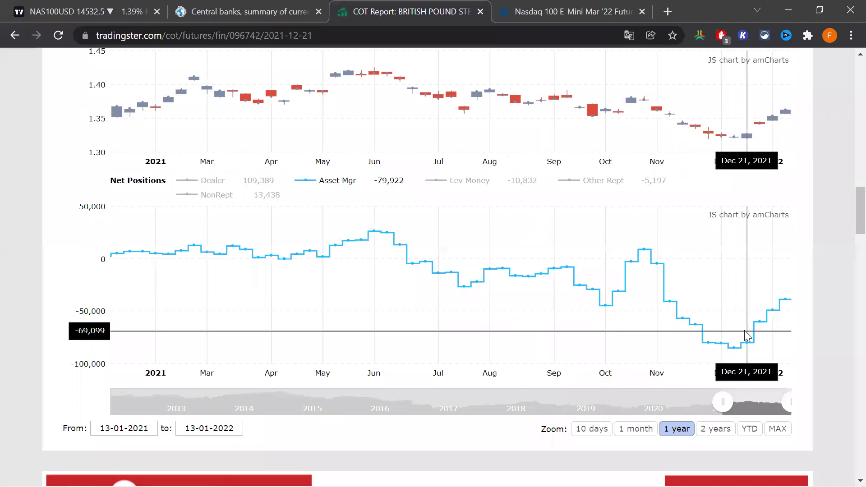
# Shorten the chart range to 12-10-2021 through 11-01-2022, inspect Asset Mgr, then go back to the latest pound report
pyautogui.moveTo(723, 401); pyautogui.dragTo(772, 403)
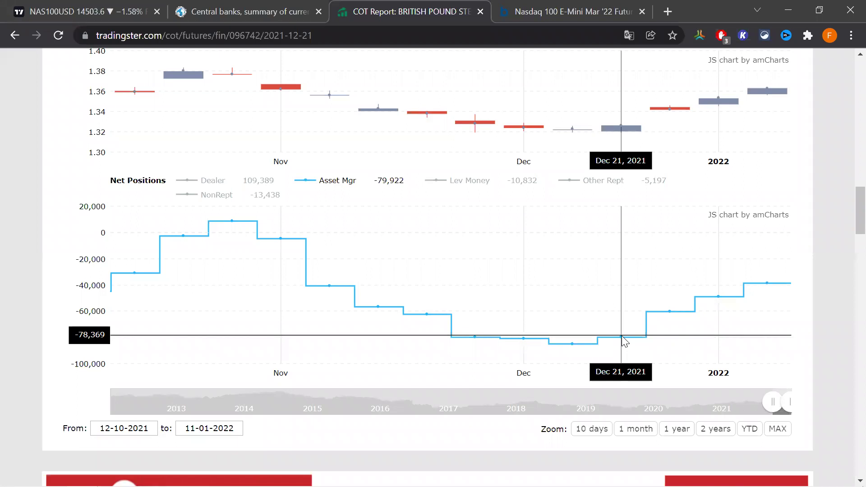
pyautogui.moveTo(623, 342)
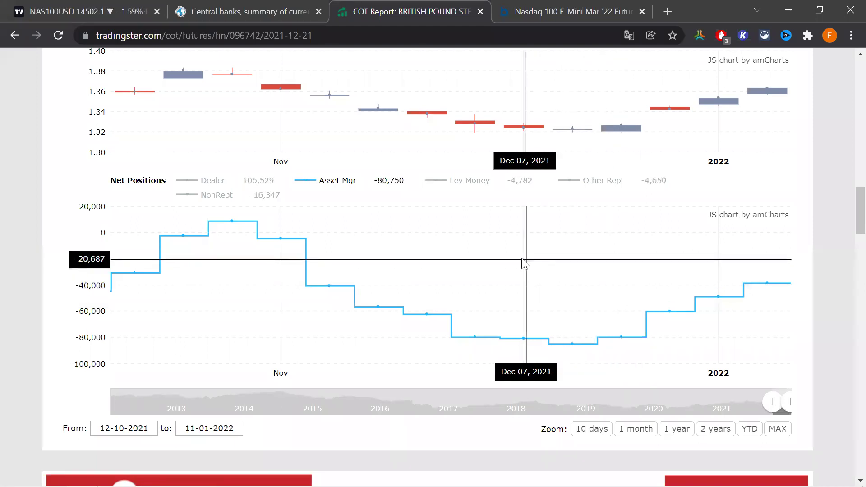
pyautogui.scroll(15, 523, 264)
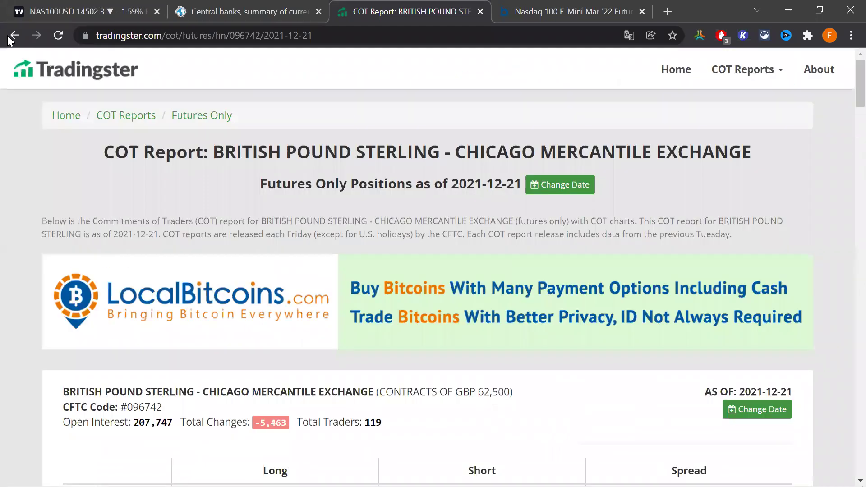
pyautogui.click(15, 35)
pyautogui.scroll(-10, 244, 190)
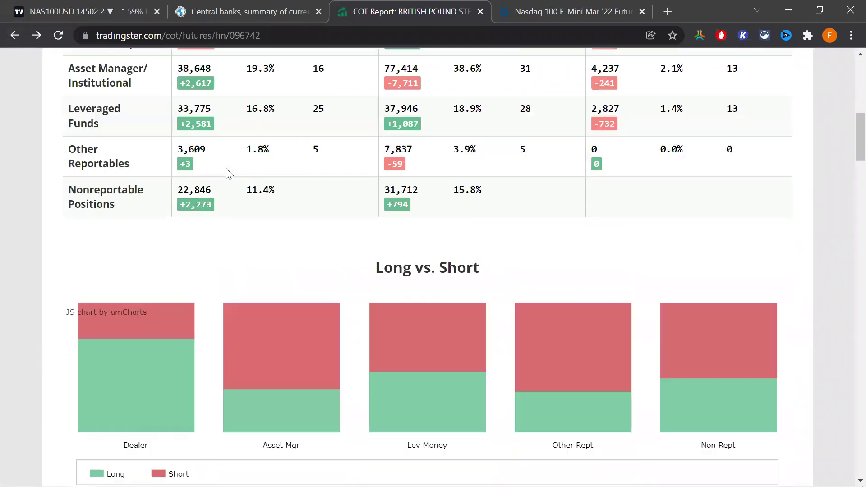
# Open the Japanese Yen report from the COT reports list and load its 2021-12-21 historical date
pyautogui.scroll(10, 255, 206)
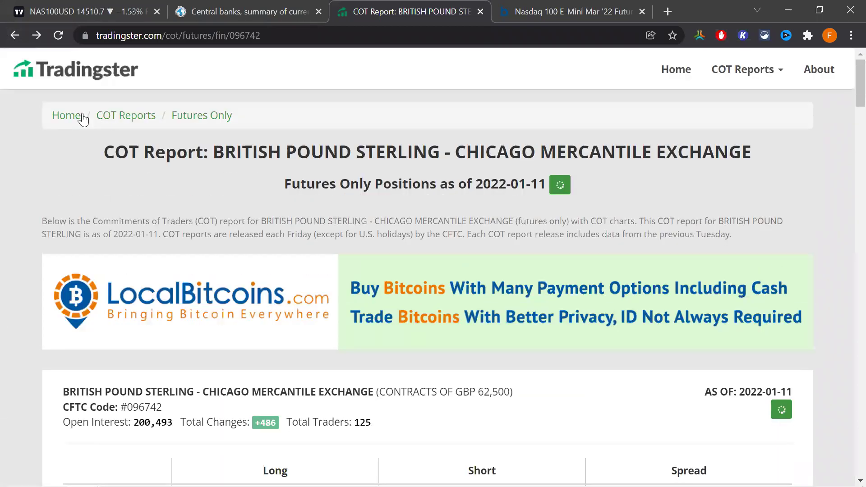
pyautogui.click(112, 119)
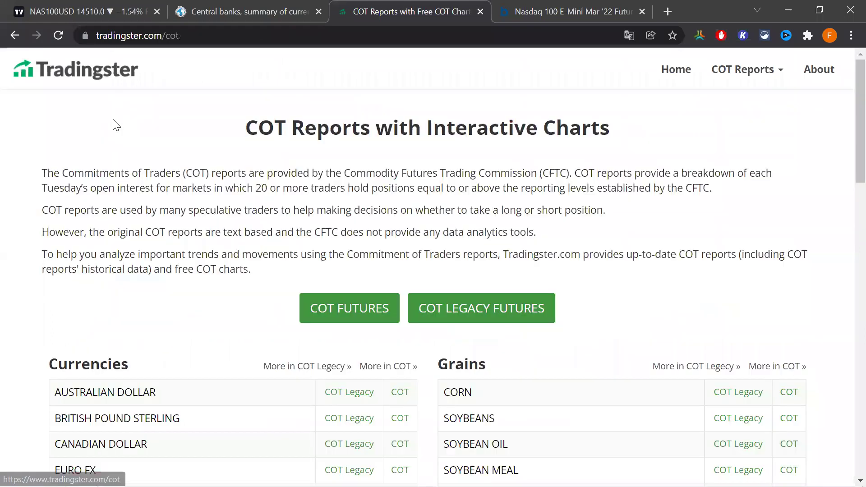
pyautogui.scroll(-10, 311, 169)
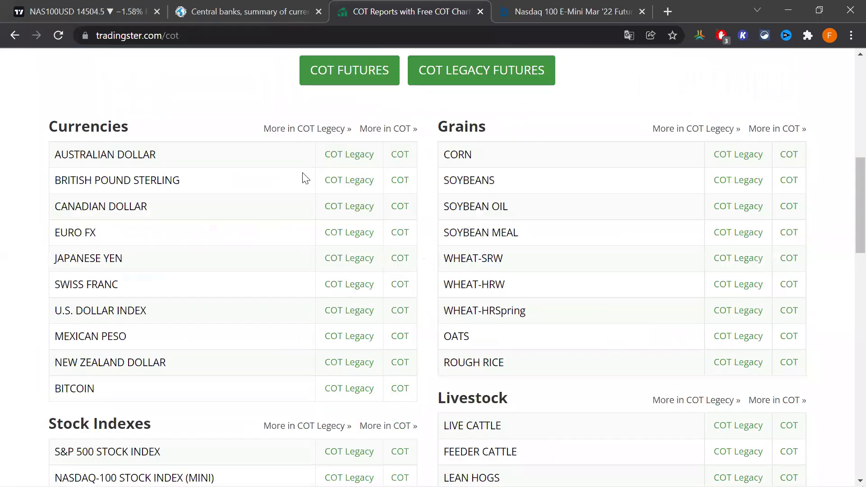
pyautogui.click(391, 257)
pyautogui.scroll(-2, 378, 243)
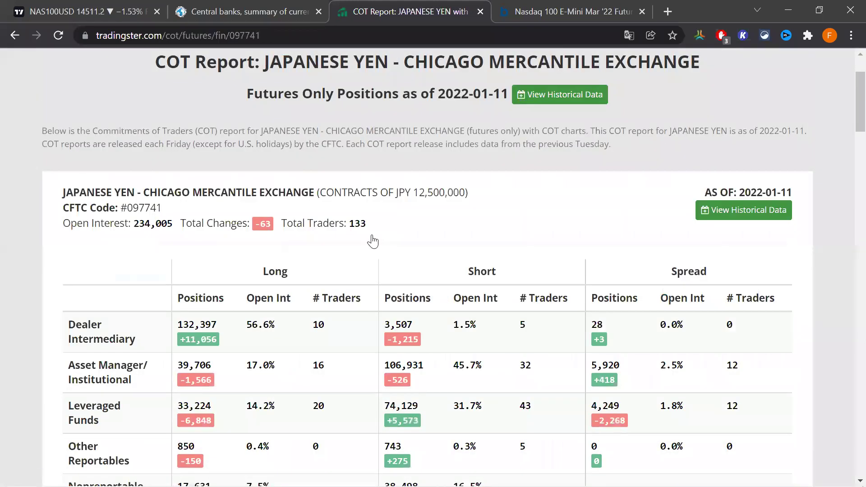
pyautogui.click(729, 321)
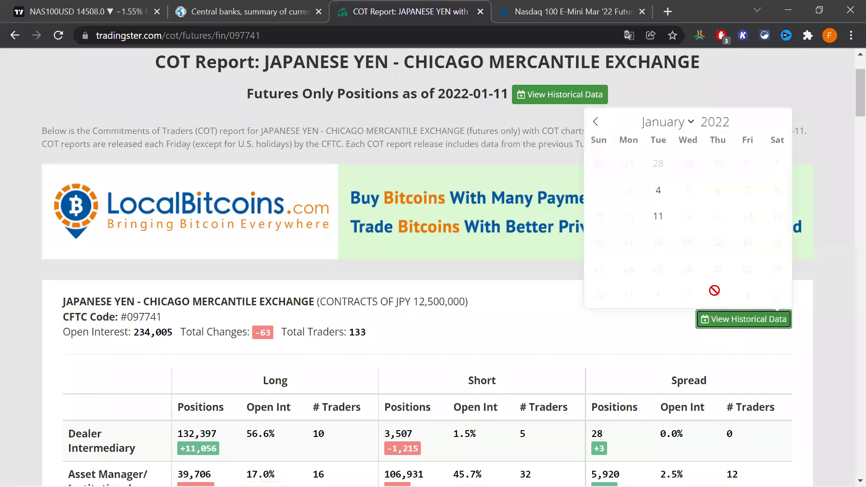
pyautogui.click(595, 122)
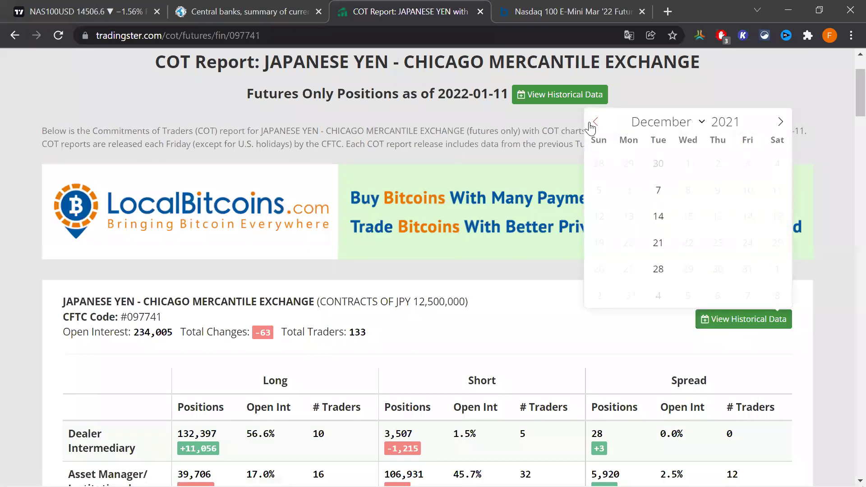
pyautogui.click(660, 245)
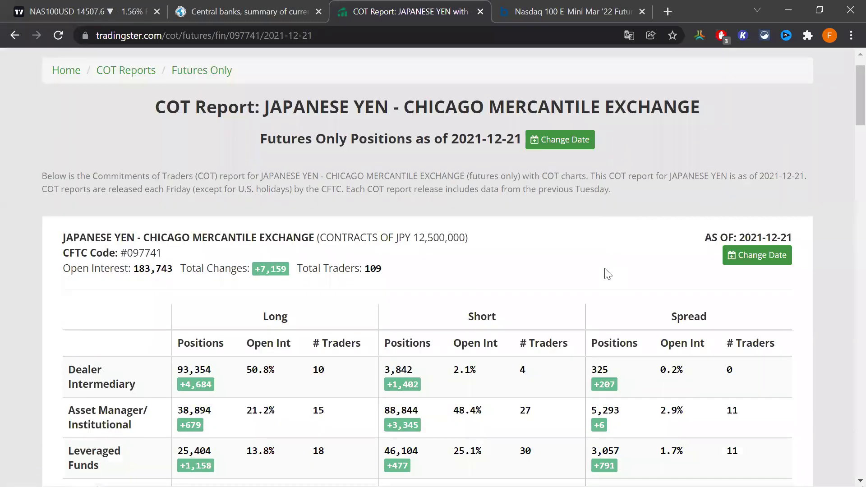
pyautogui.scroll(-1, 607, 274)
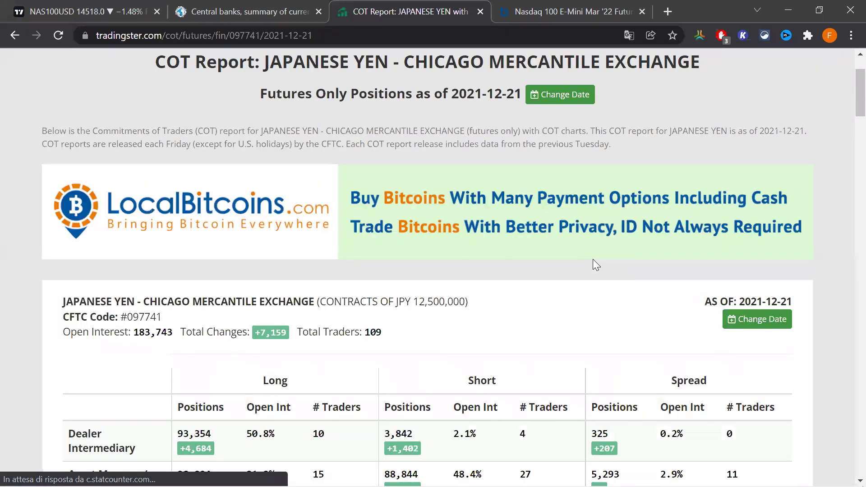
pyautogui.scroll(-2, 592, 260)
pyautogui.scroll(-1, 592, 262)
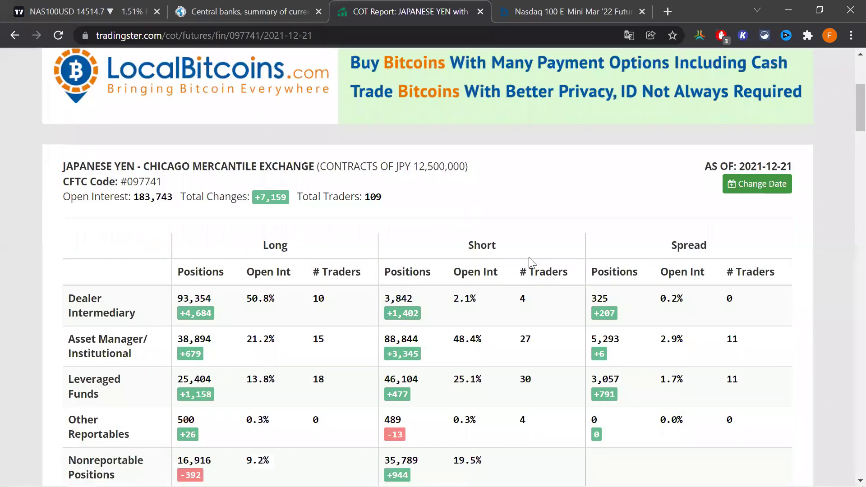
pyautogui.moveTo(184, 353); pyautogui.dragTo(201, 353)
pyautogui.moveTo(385, 353); pyautogui.dragTo(431, 359)
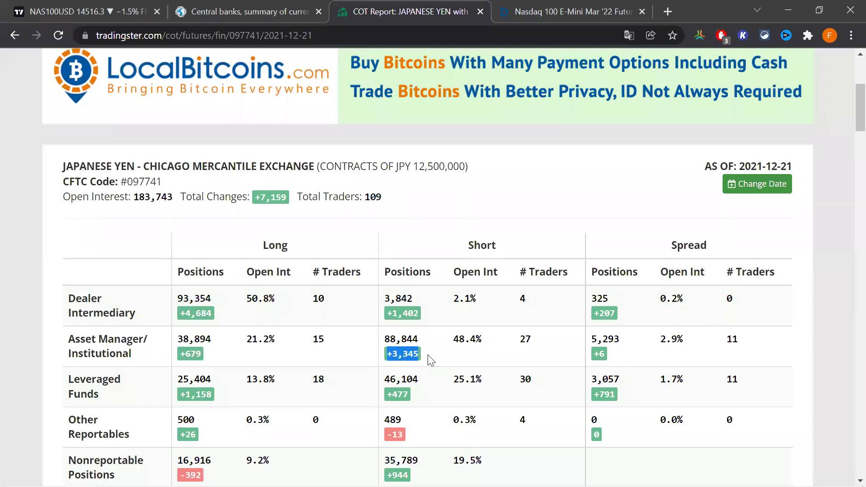
pyautogui.click(431, 360)
pyautogui.click(412, 357)
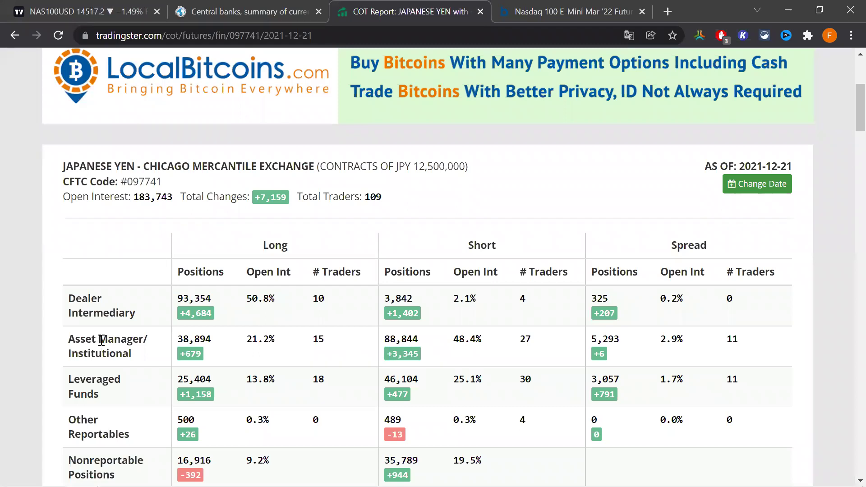
pyautogui.doubleClick(784, 167)
pyautogui.click(785, 167)
# Hide the NonRept, Other Rept, Lev Money and Dealer series on the Yen Net Positions chart
pyautogui.scroll(-12, 658, 180)
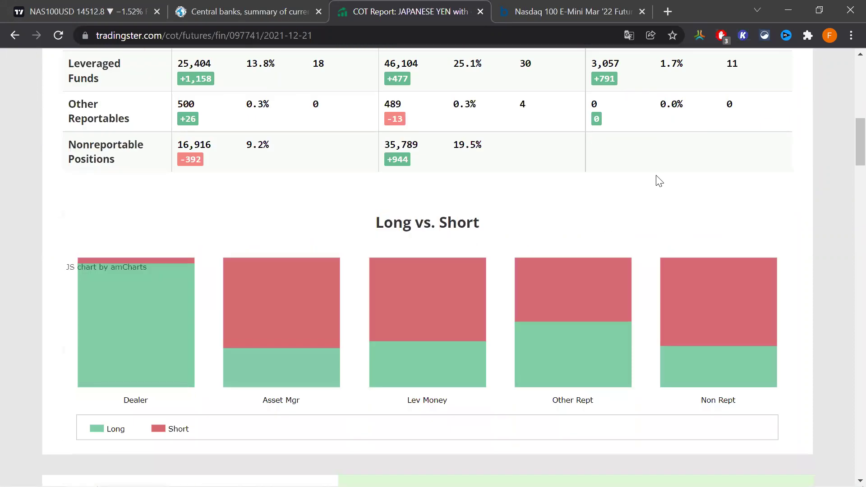
pyautogui.scroll(-8, 649, 180)
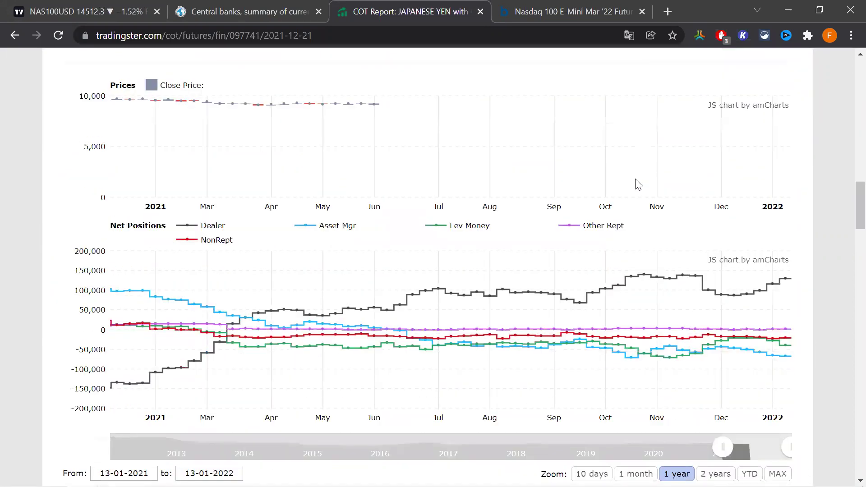
pyautogui.scroll(-1, 360, 188)
pyautogui.click(187, 197)
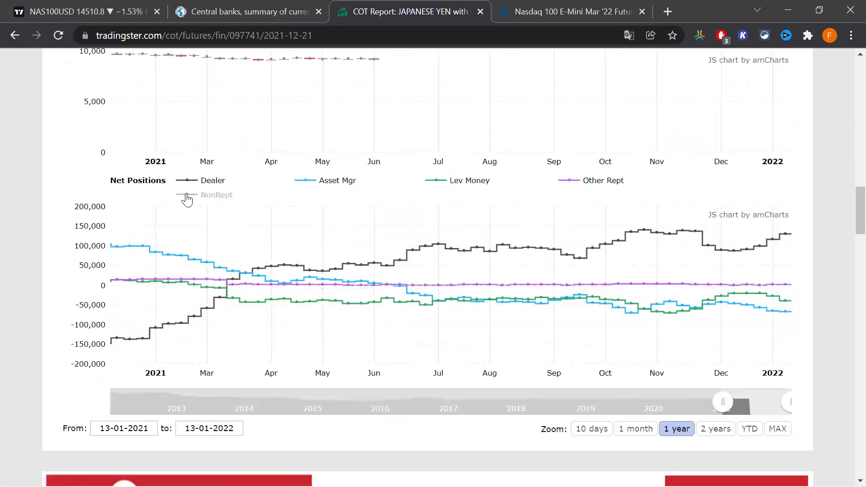
pyautogui.click(569, 183)
pyautogui.click(455, 183)
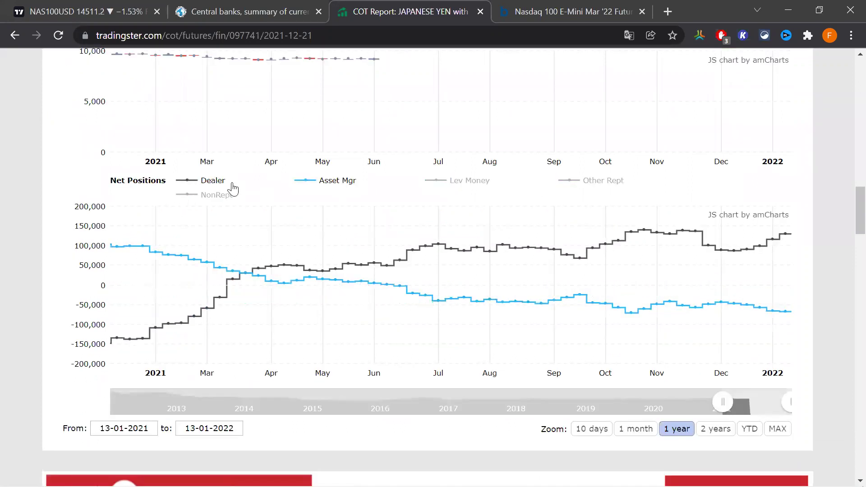
pyautogui.click(194, 182)
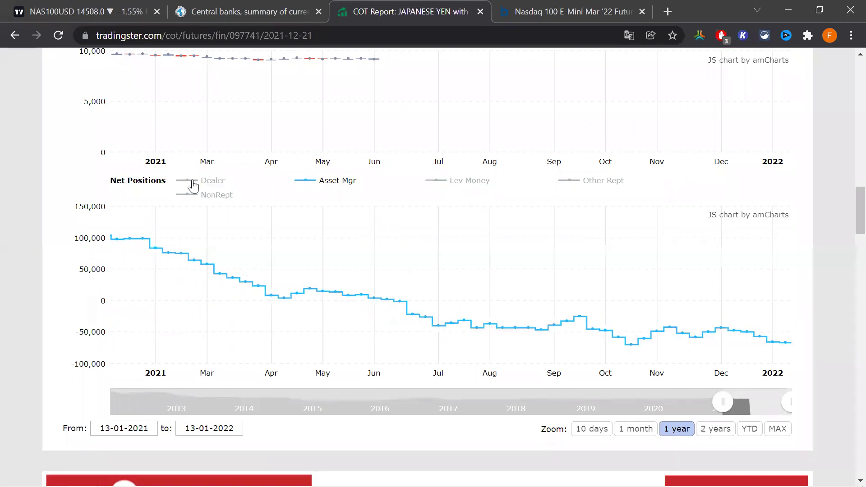
# Adjust the date range with the range scrollbar to read Asset Mgr at -49,950 on Dec 21, 2021
pyautogui.scroll(-1, 587, 271)
pyautogui.moveTo(720, 355); pyautogui.dragTo(675, 356)
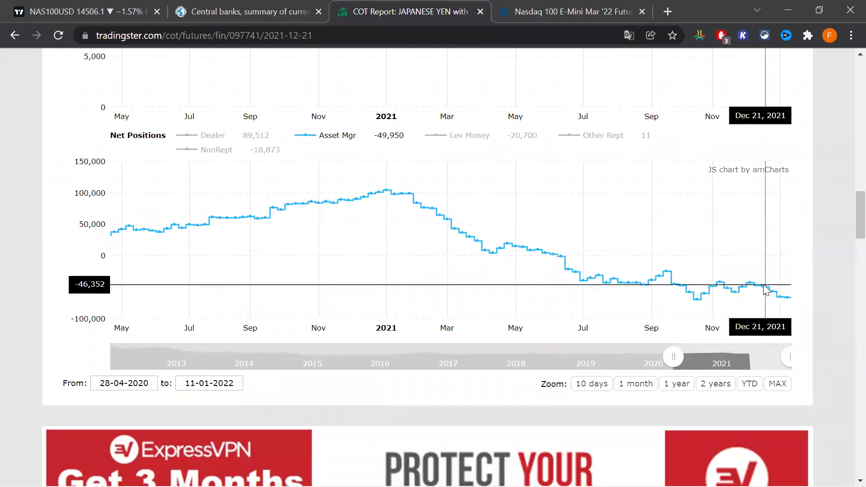
pyautogui.moveTo(674, 357); pyautogui.dragTo(770, 359)
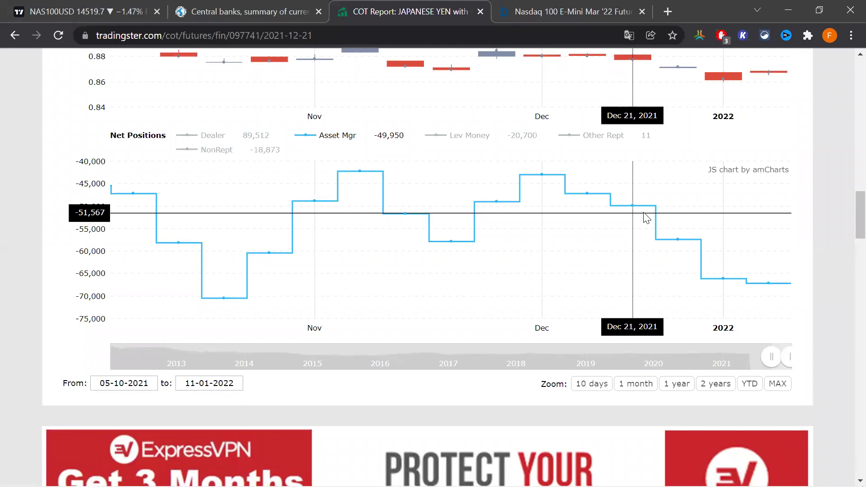
# Return to TradingView and change the chart symbol to GBPJPY
pyautogui.click(113, 8)
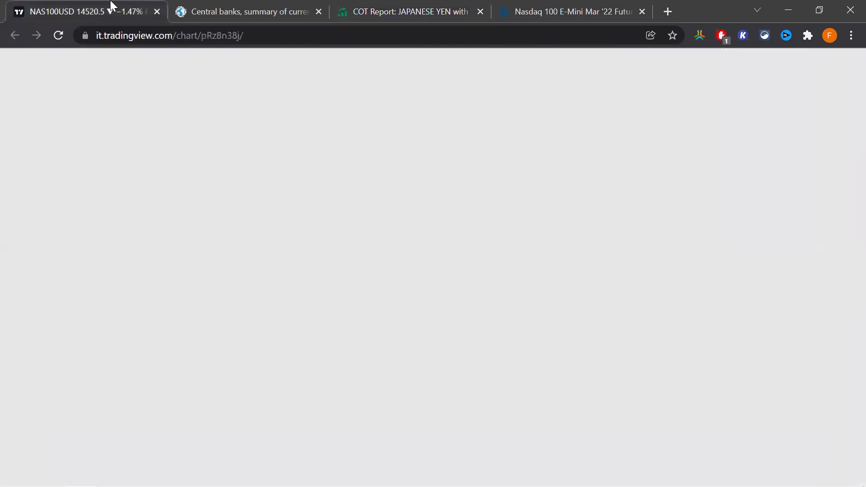
pyautogui.write('gbpjpy')
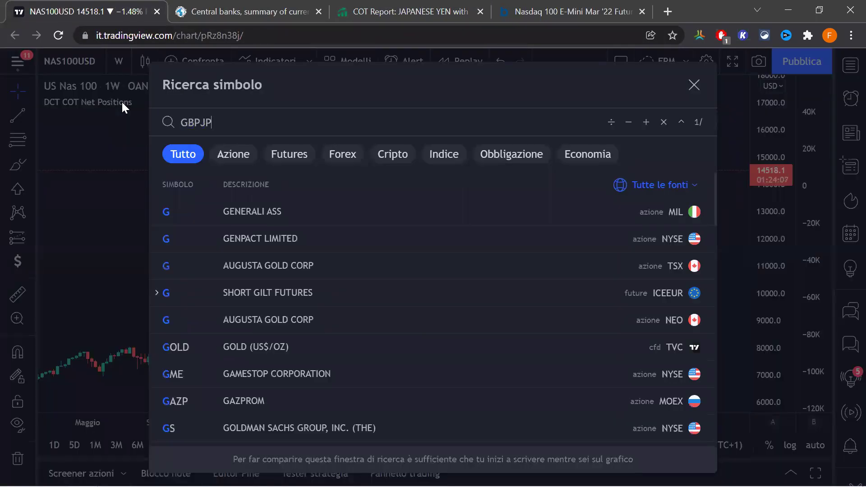
pyautogui.press('Return')
pyautogui.scroll(5, 408, 260)
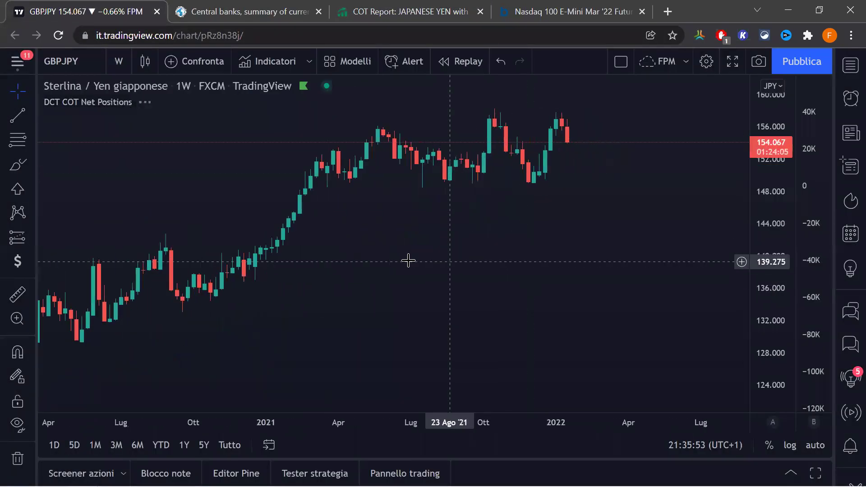
pyautogui.scroll(2, 619, 322)
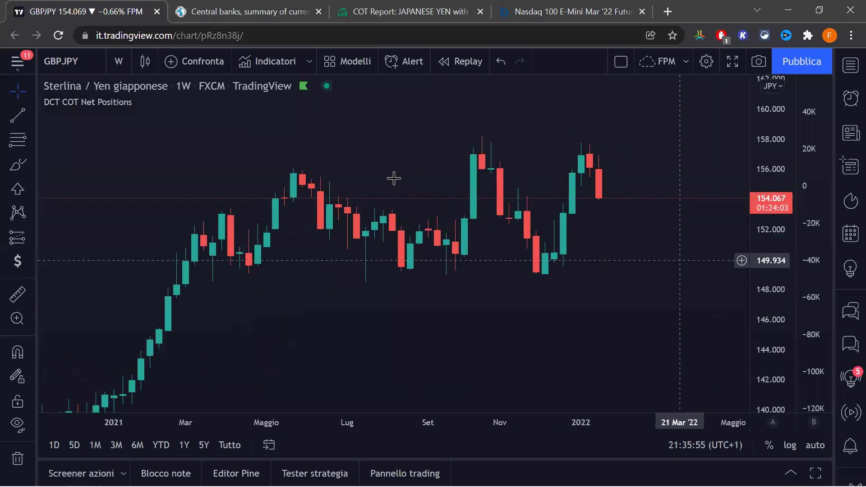
# Set the 4-hour timeframe and pan the chart to the late December–January candles
pyautogui.click(119, 61)
pyautogui.scroll(-7, 152, 356)
pyautogui.click(155, 381)
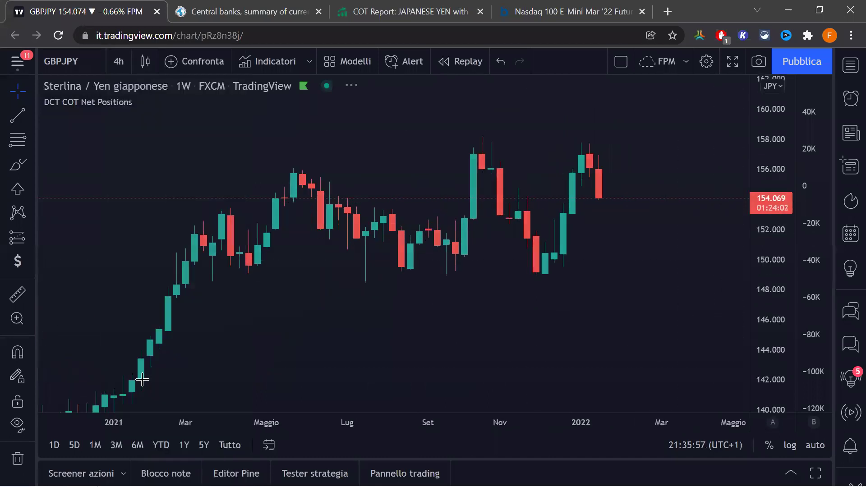
pyautogui.scroll(-3, 432, 317)
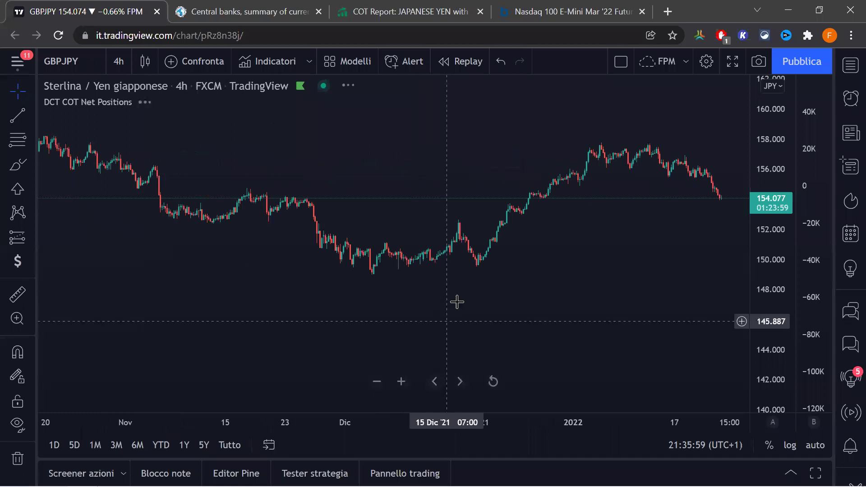
pyautogui.moveTo(506, 303); pyautogui.dragTo(653, 303)
pyautogui.scroll(1, 652, 304)
pyautogui.moveTo(600, 280); pyautogui.dragTo(446, 299)
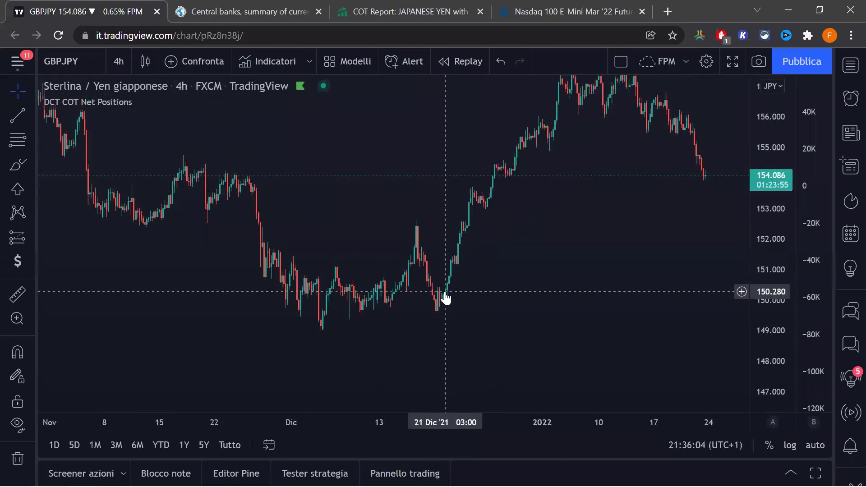
pyautogui.moveTo(446, 298); pyautogui.dragTo(445, 333)
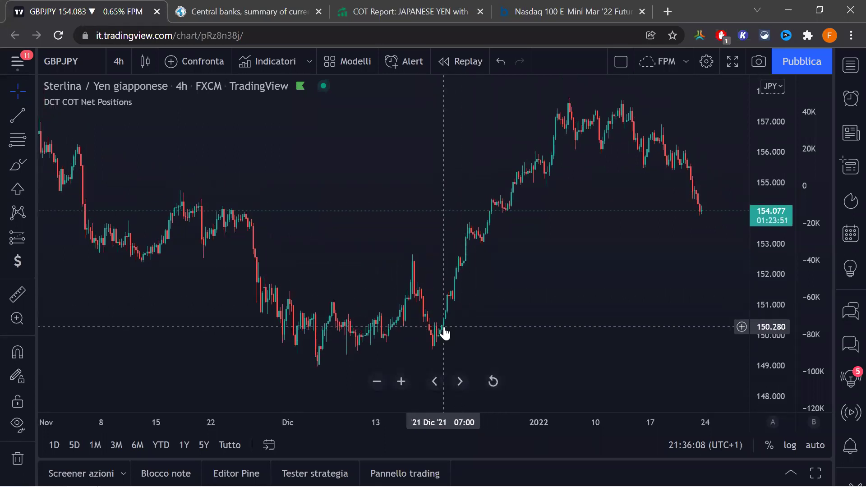
# Measure the rally from the 20 Dec 2021 low, 7.485 (4.98%) over 73 bars, then cancel it
pyautogui.click(17, 295)
pyautogui.click(445, 322)
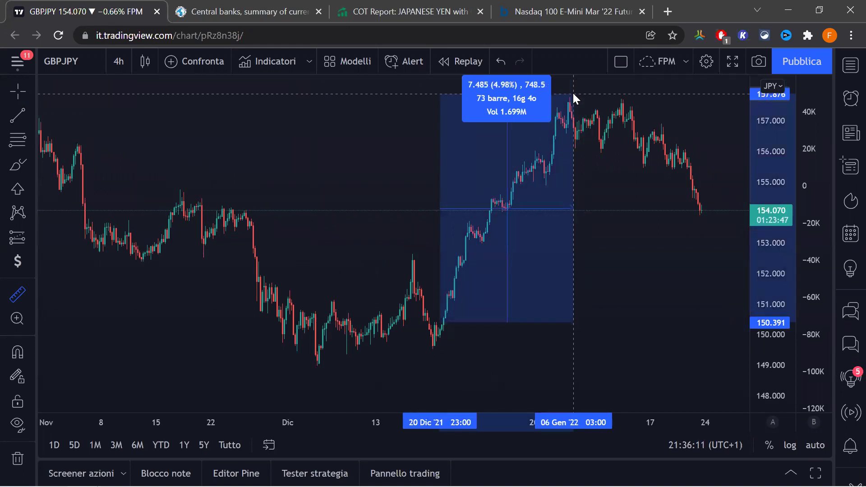
pyautogui.press('Escape')
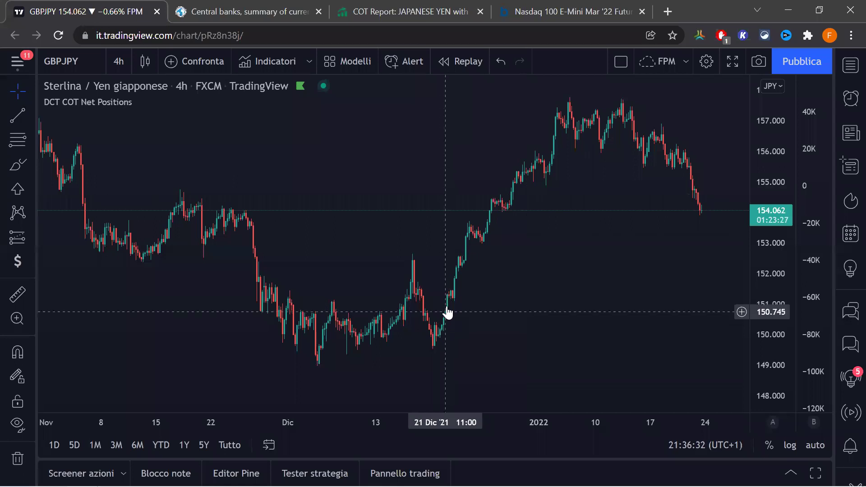
# Draw a trend line along the December lows and anchor Fibonacci levels at the December low
pyautogui.click(18, 115)
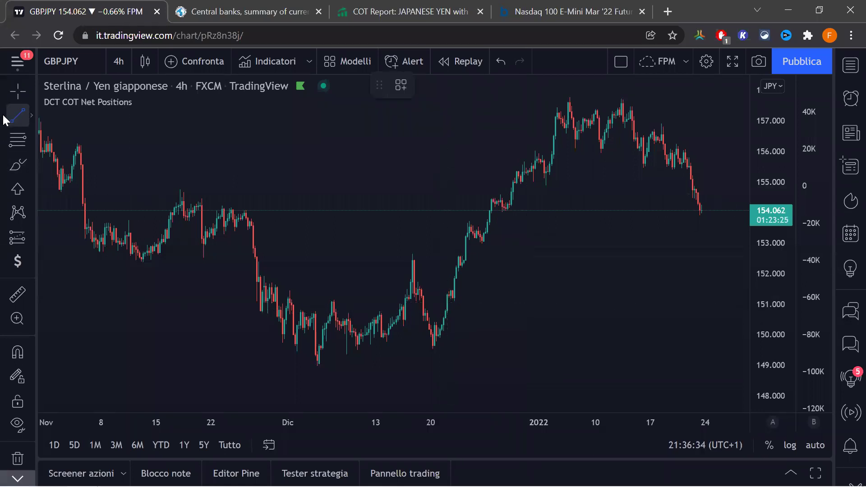
pyautogui.click(435, 350)
pyautogui.hotkey('alt', 'f')
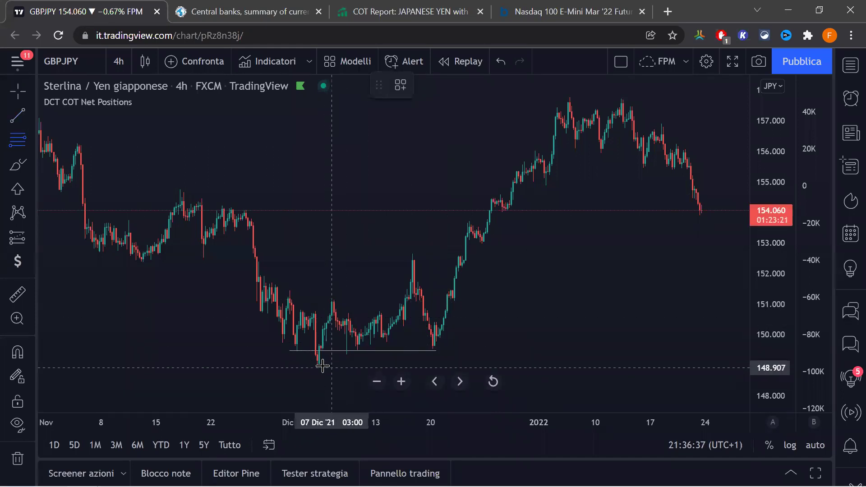
pyautogui.click(319, 365)
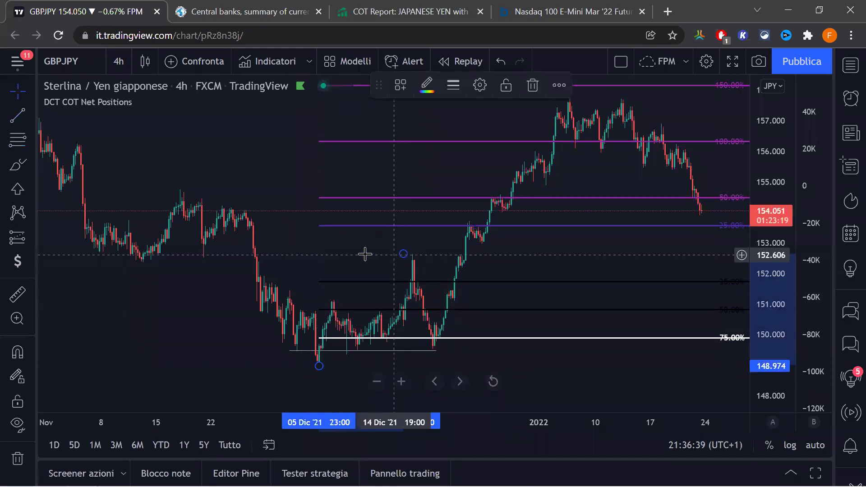
pyautogui.press('Escape')
# Sketch brush strokes circling the 21 Dec low and tracing the rally to January's high
pyautogui.click(32, 163)
pyautogui.click(72, 168)
pyautogui.moveTo(423, 348)
pyautogui.mouseDown()
pyautogui.moveTo(434, 338)
pyautogui.moveTo(437, 349)
pyautogui.mouseUp()
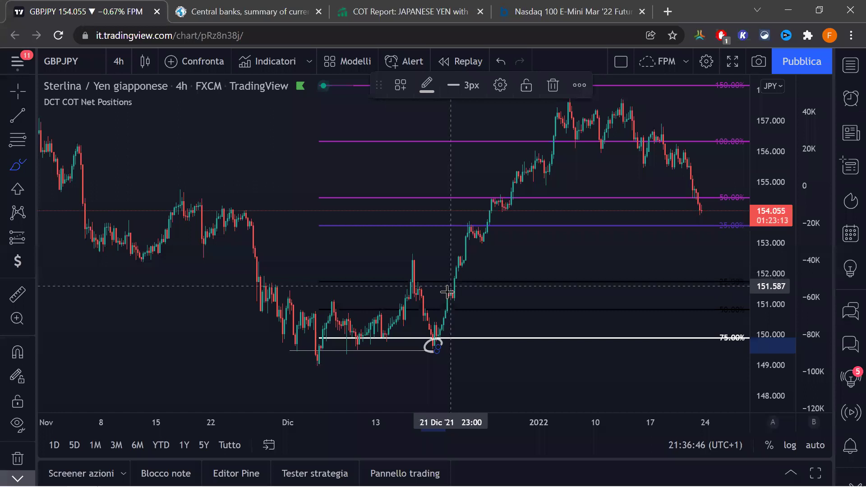
pyautogui.moveTo(443, 298); pyautogui.dragTo(462, 298)
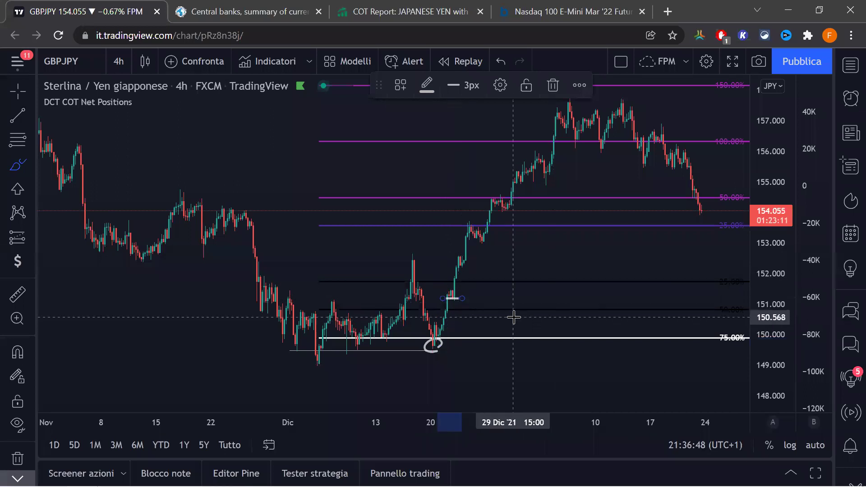
pyautogui.moveTo(427, 362); pyautogui.dragTo(586, 118)
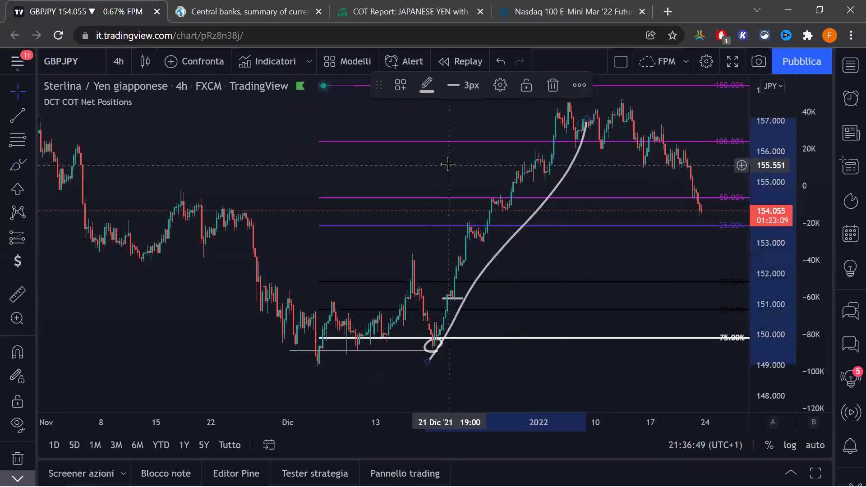
# Remove all drawings with Elimina disegni, then open the symbol search
pyautogui.rightClick(448, 164)
pyautogui.click(489, 419)
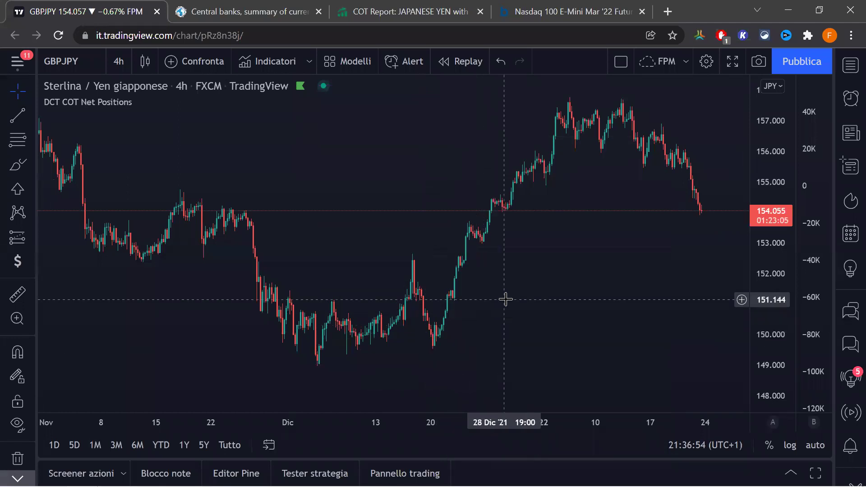
pyautogui.moveTo(505, 298); pyautogui.dragTo(562, 296)
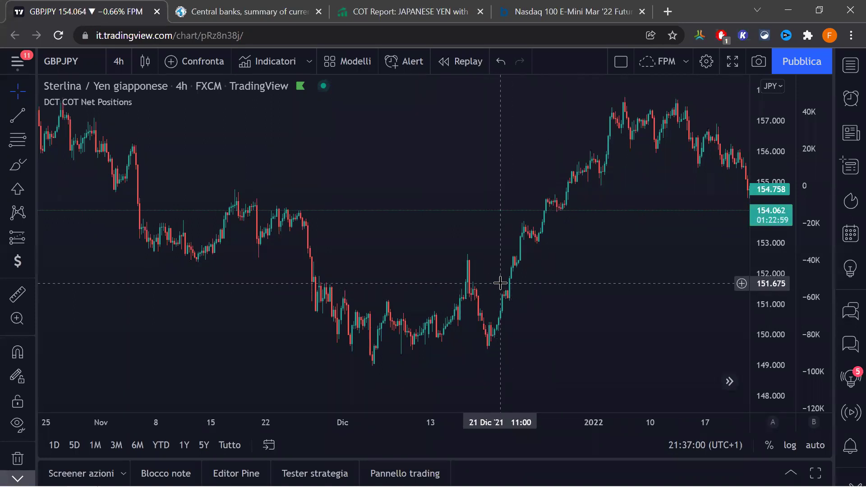
pyautogui.click(65, 63)
# Load GBPUSD on the 4h chart with the COT overlay and zoom the time axis
pyautogui.write('GBPUSD')
pyautogui.press('Return')
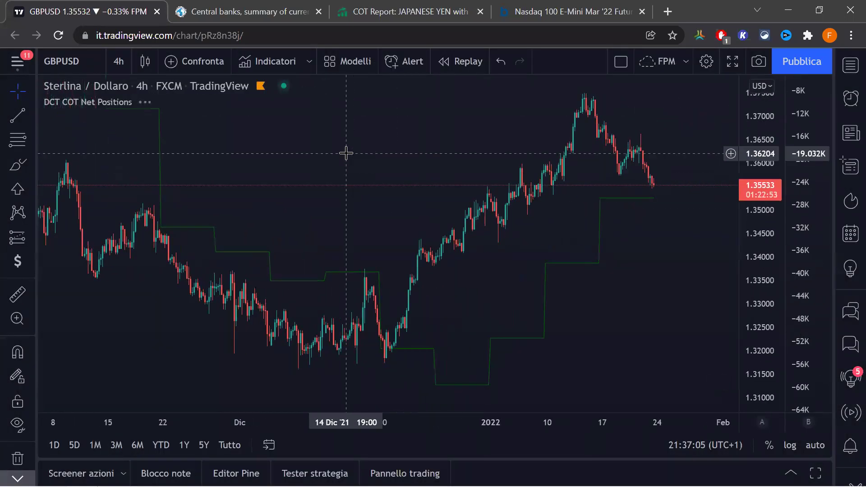
pyautogui.scroll(-5, 347, 156)
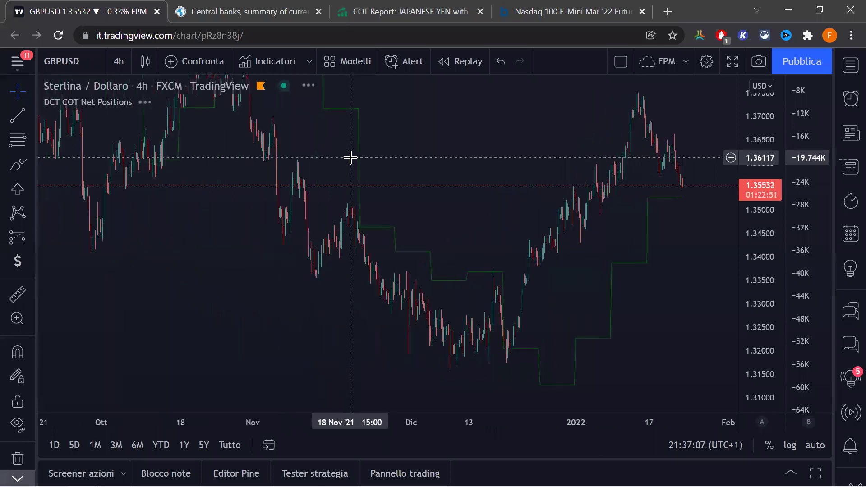
pyautogui.scroll(5, 351, 163)
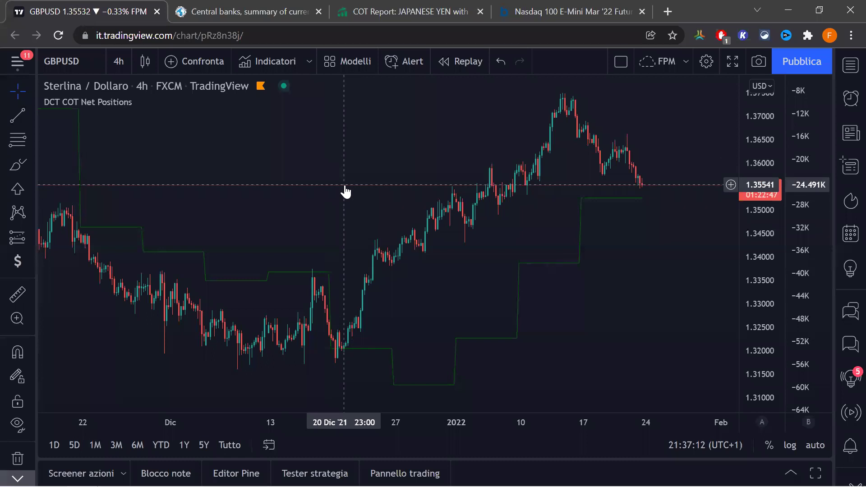
pyautogui.scroll(-3, 401, 185)
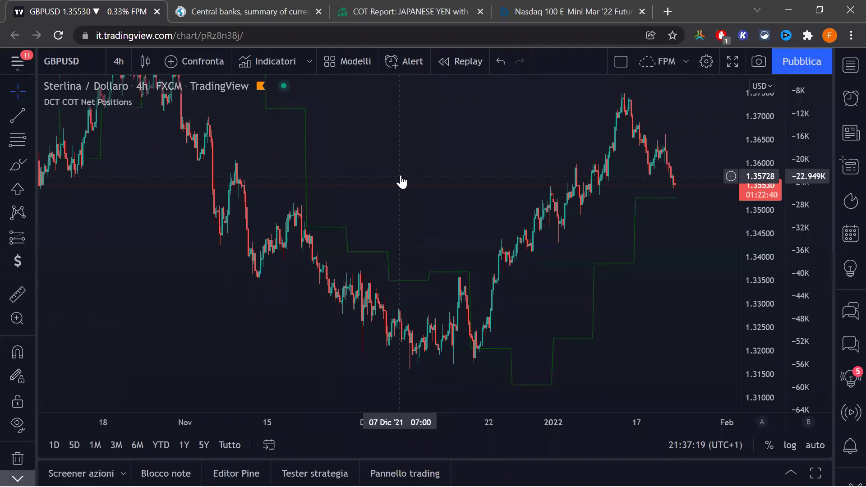
# Search '6' and load the continuous British Pound futures contract
pyautogui.click(88, 61)
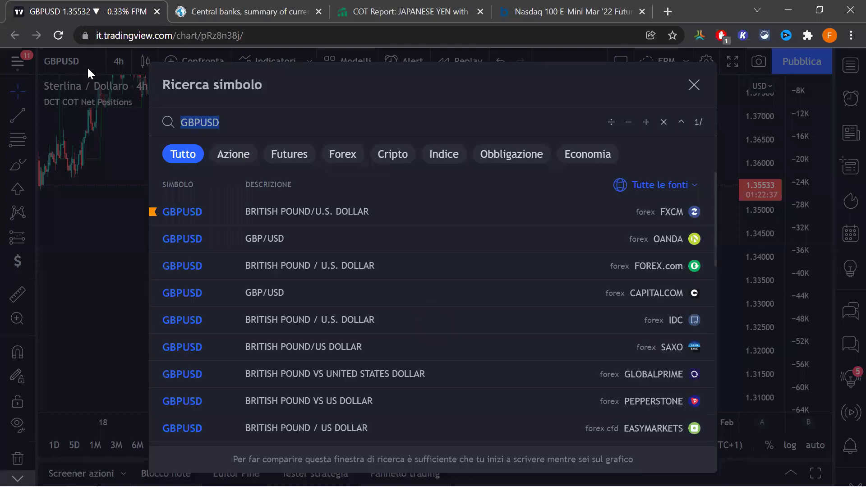
pyautogui.write('6')
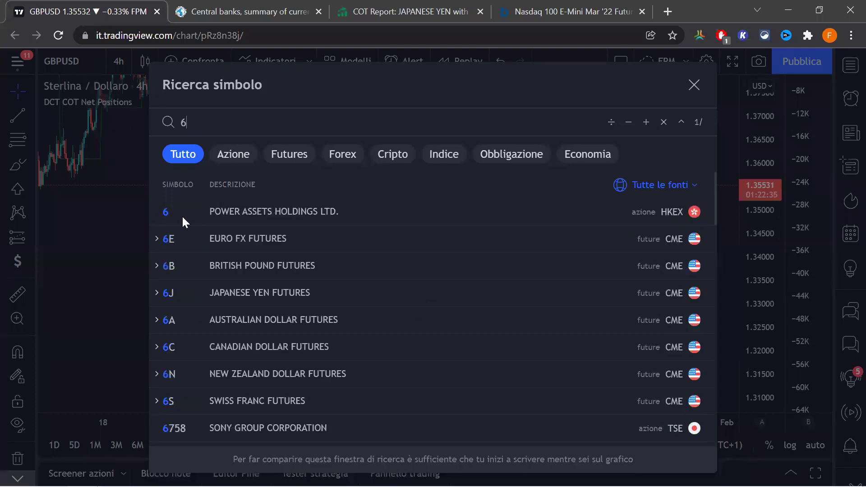
pyautogui.click(193, 266)
pyautogui.click(196, 280)
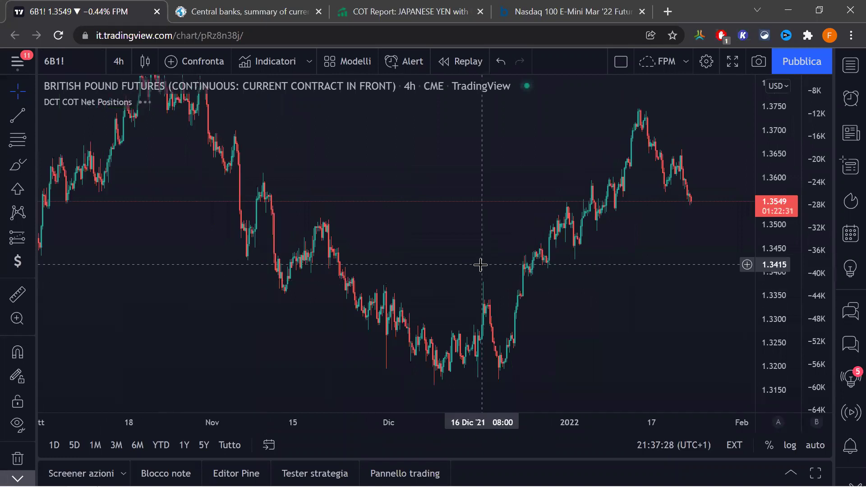
pyautogui.scroll(-2, 470, 267)
pyautogui.scroll(4, 456, 286)
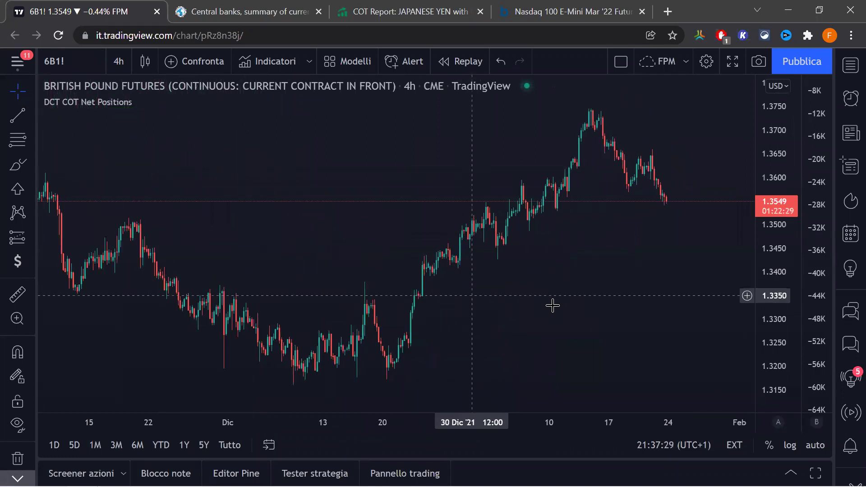
pyautogui.hscroll(-10, 553, 306)
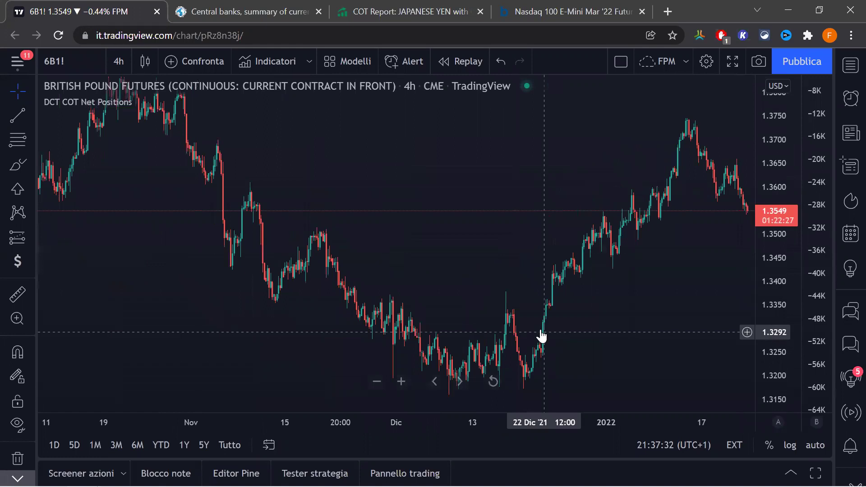
# Search BXY, load the pound index chart and browse it
pyautogui.click(61, 61)
pyautogui.write('BXY')
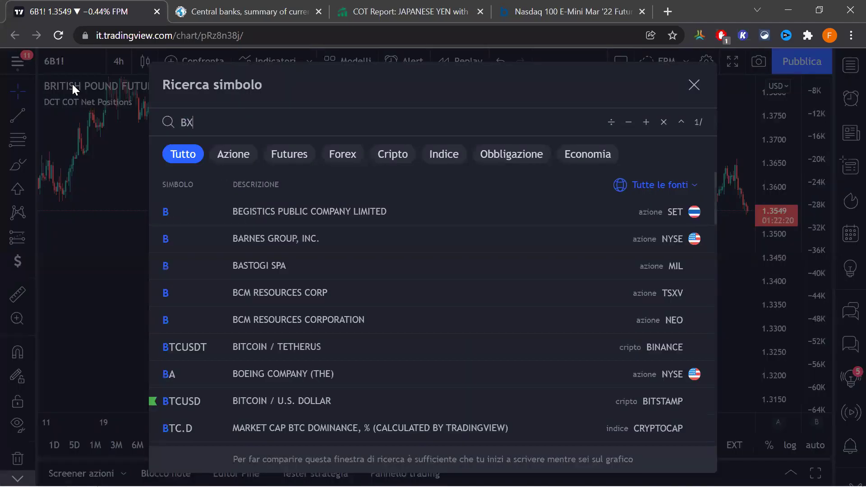
pyautogui.click(188, 210)
pyautogui.scroll(-2, 481, 174)
pyautogui.hscroll(3, 466, 170)
pyautogui.scroll(3, 381, 176)
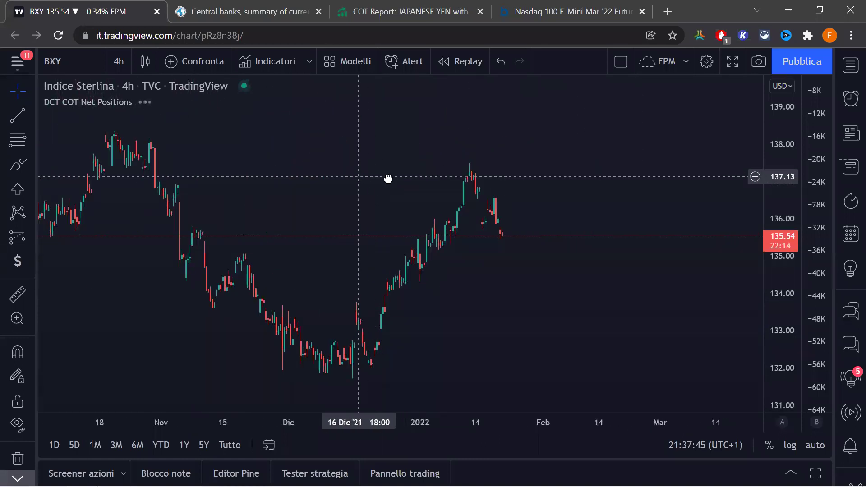
pyautogui.hscroll(-3, 388, 180)
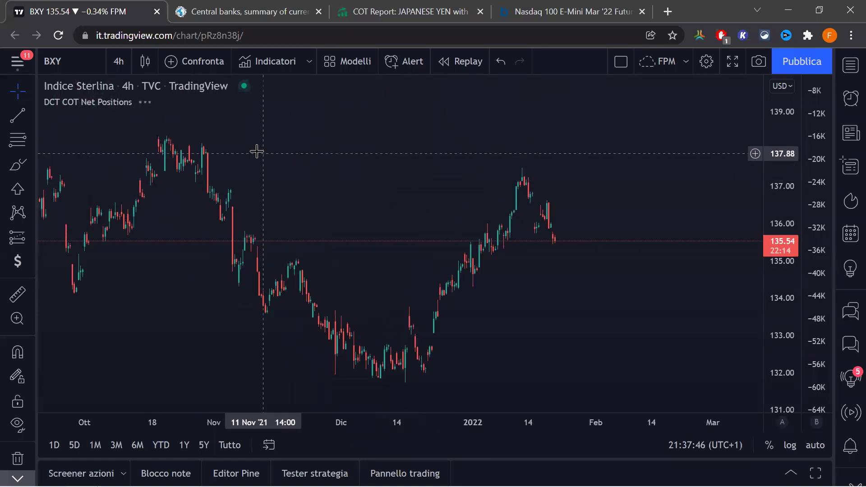
# Search 6B, load 6B1! British Pound futures and open the timeframe list
pyautogui.click(67, 61)
pyautogui.write('6B')
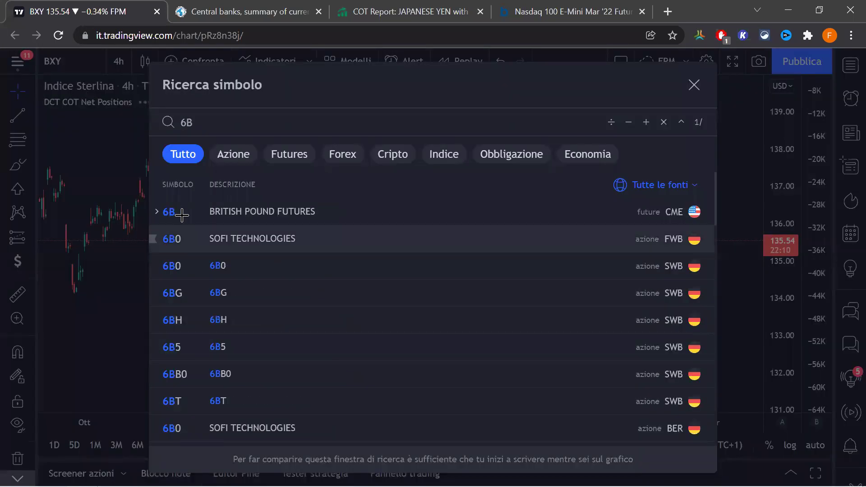
pyautogui.click(185, 238)
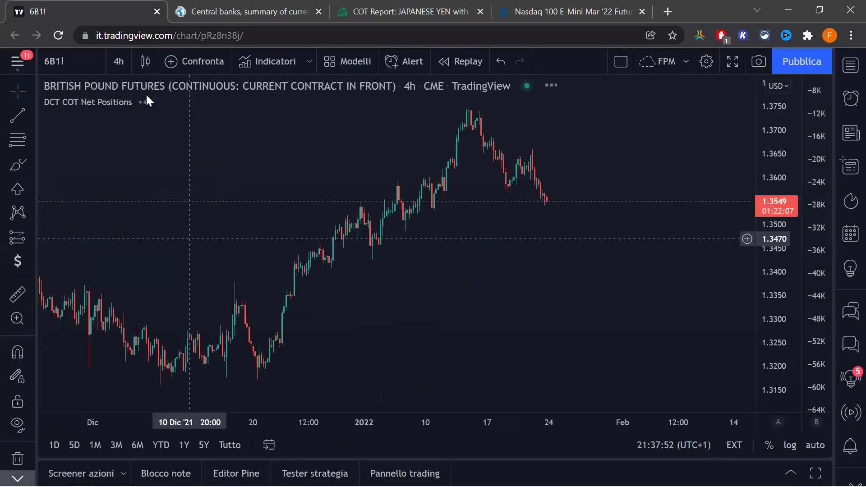
pyautogui.click(119, 61)
pyautogui.scroll(-3, 145, 256)
# Switch 6B1! to weekly candles and zoom the time axis
pyautogui.click(151, 401)
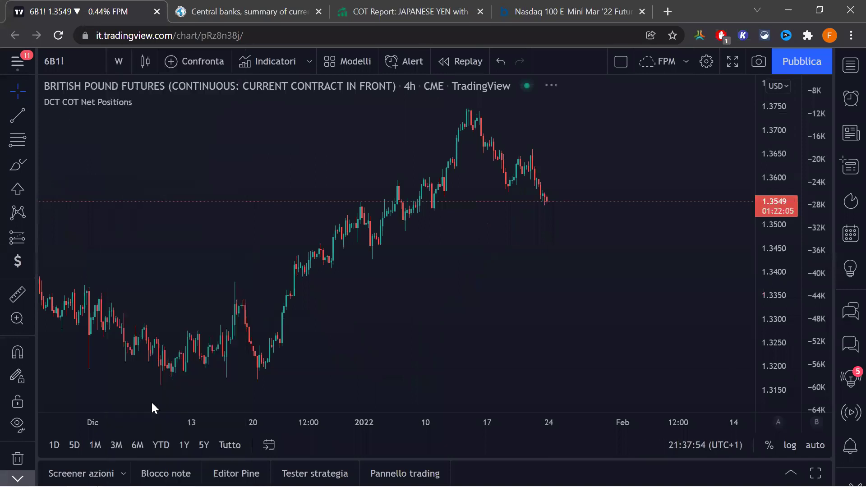
pyautogui.scroll(-2, 654, 257)
pyautogui.scroll(5, 663, 257)
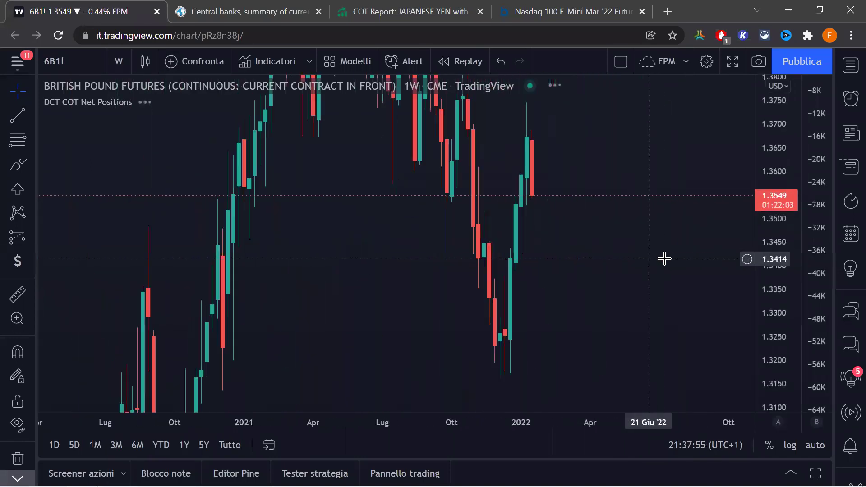
pyautogui.scroll(-2, 580, 329)
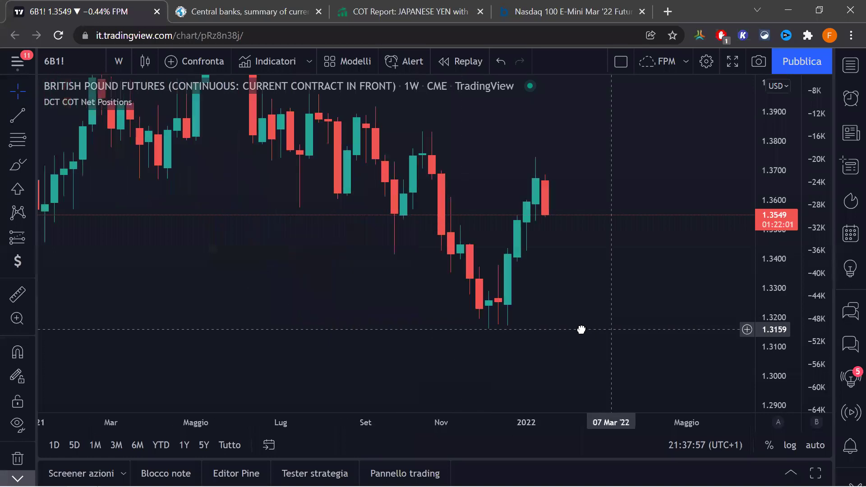
pyautogui.scroll(4, 532, 301)
# Review 2021–2022, then bring up the global-rates.com central banks summary
pyautogui.scroll(-3, 474, 306)
pyautogui.scroll(2, 474, 306)
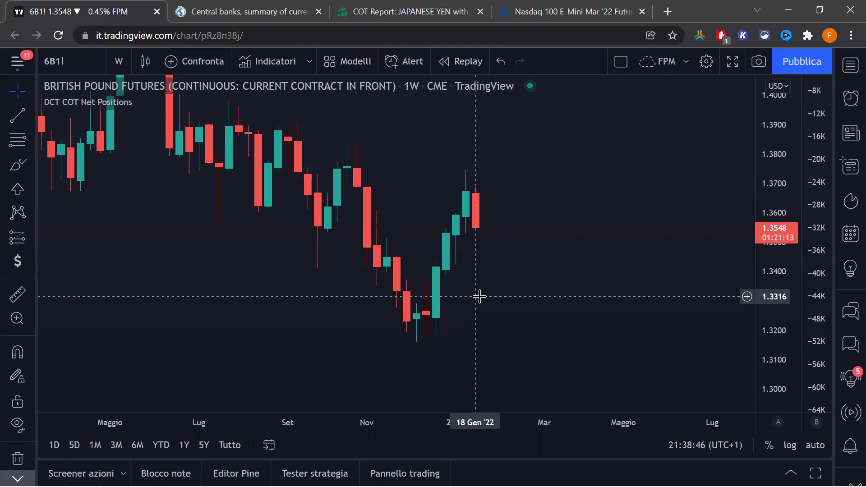
pyautogui.click(282, 7)
pyautogui.scroll(-2, 313, 135)
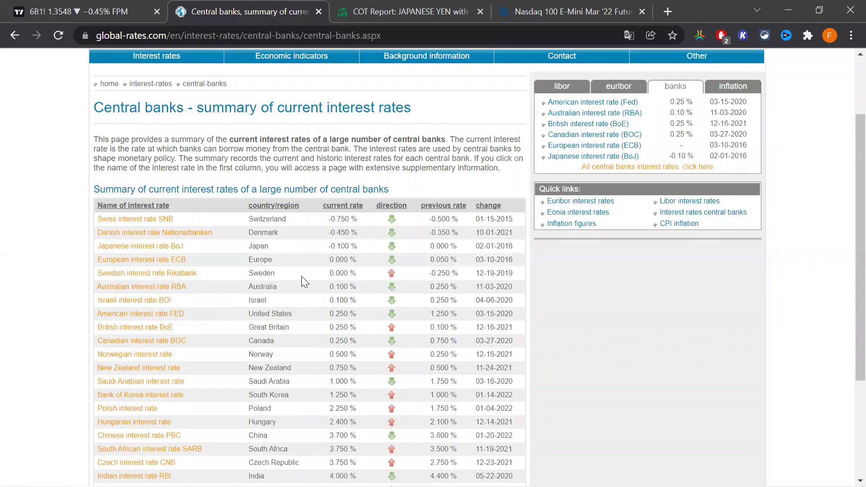
# Highlight Europe's 0.000 % and New Zealand's 0.750 % current rates, then return to TradingView
pyautogui.moveTo(316, 255); pyautogui.dragTo(361, 258)
pyautogui.moveTo(316, 367); pyautogui.dragTo(362, 368)
pyautogui.click(368, 368)
pyautogui.click(58, 10)
# Load the weekly EURNZD chart and browse back toward earlier dates
pyautogui.click(52, 61)
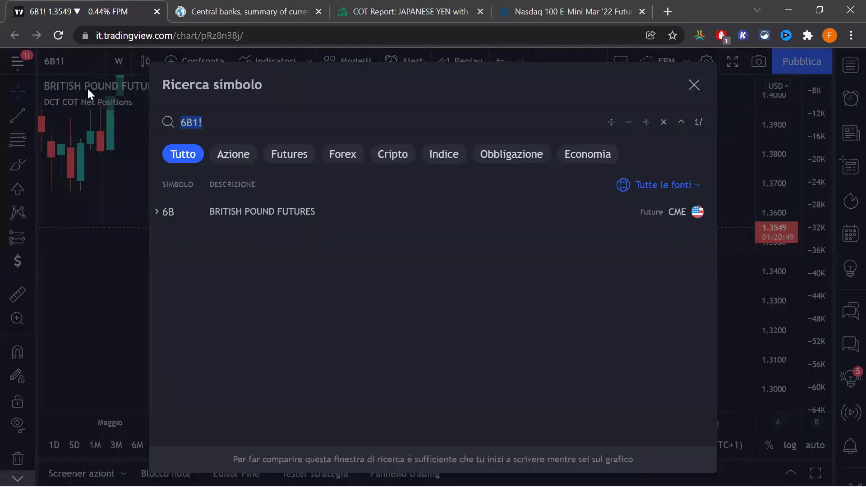
pyautogui.write('EURNZ')
pyautogui.press('Return')
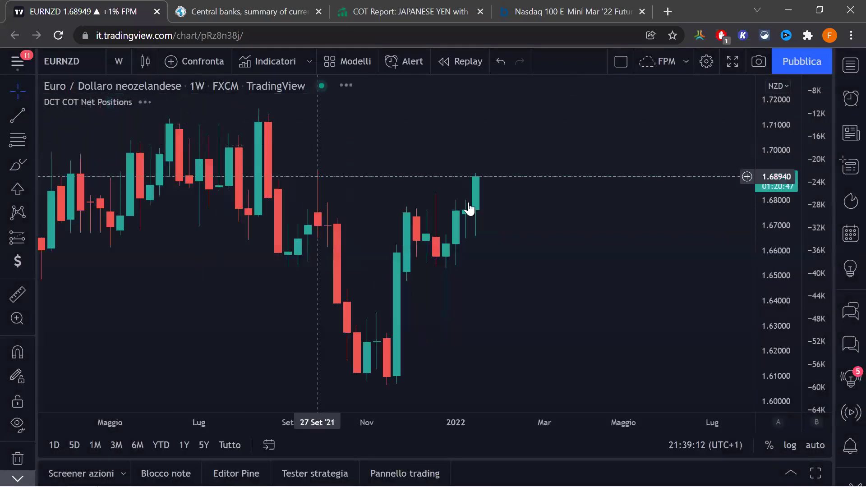
pyautogui.scroll(-5, 468, 203)
pyautogui.scroll(-3, 721, 402)
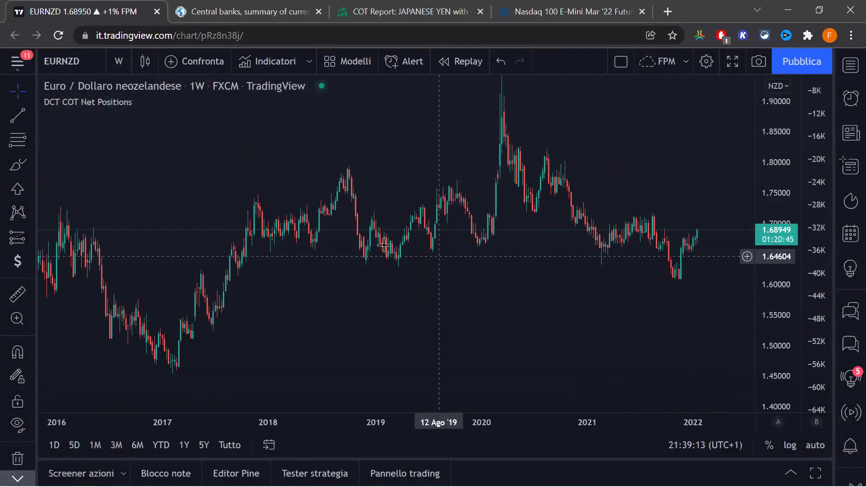
pyautogui.scroll(-2, 375, 184)
pyautogui.scroll(5, 370, 193)
pyautogui.hscroll(3, 516, 143)
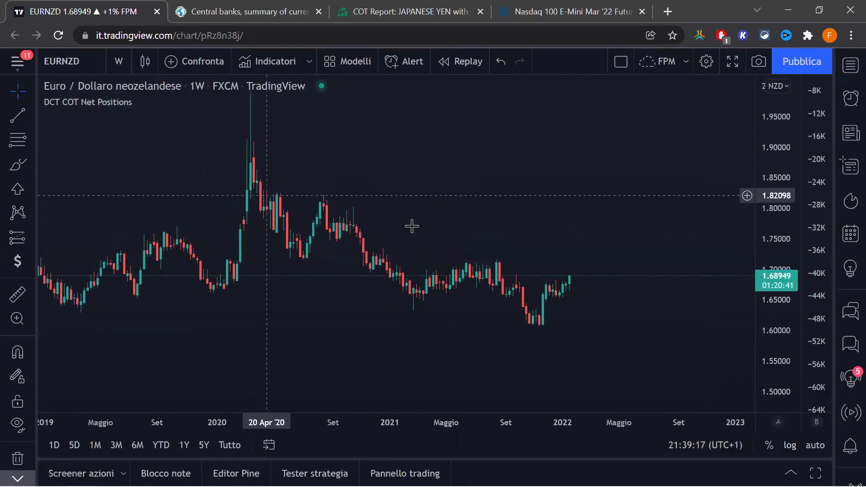
pyautogui.hscroll(-5, 470, 236)
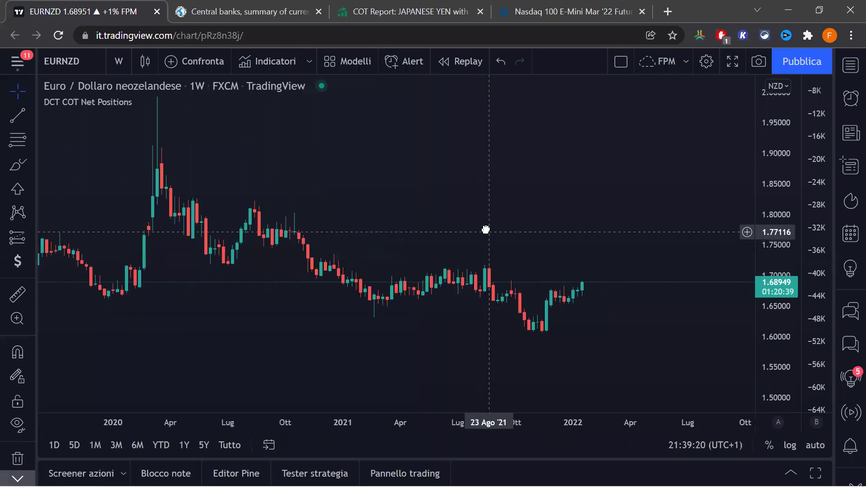
pyautogui.hscroll(3, 694, 253)
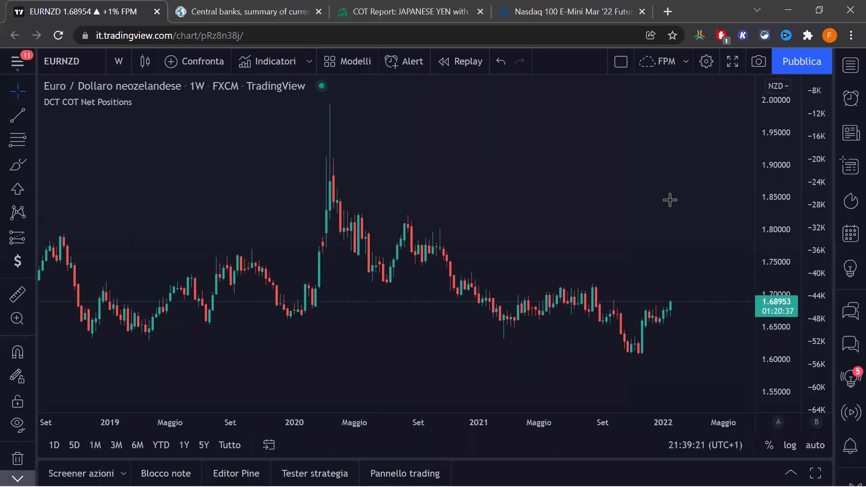
pyautogui.scroll(5, 669, 199)
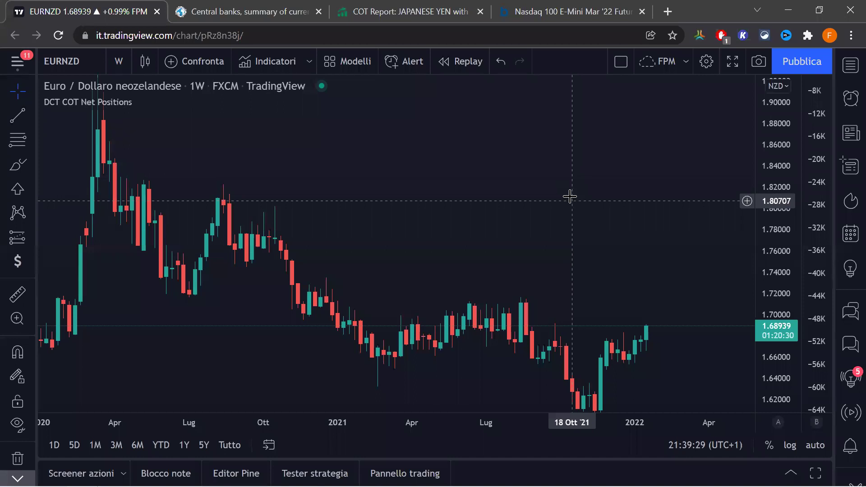
pyautogui.moveTo(570, 195); pyautogui.dragTo(524, 187)
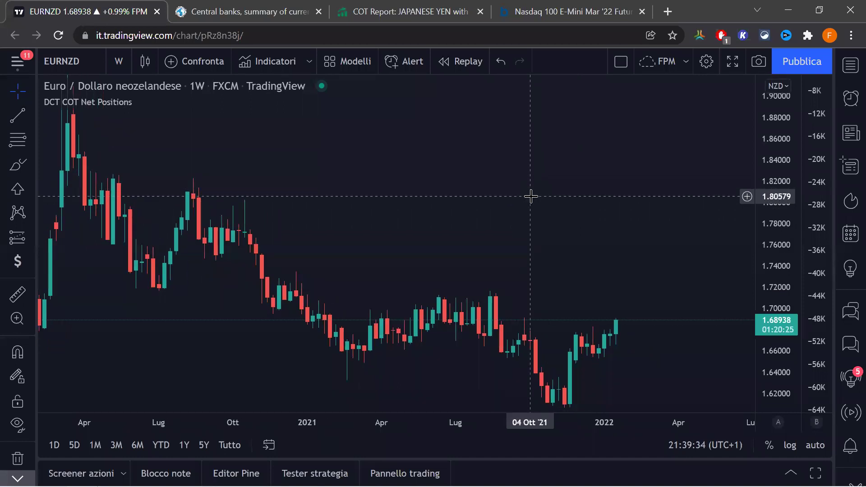
# Check the timeframe list without changing it, then go to the COT Report page
pyautogui.click(119, 60)
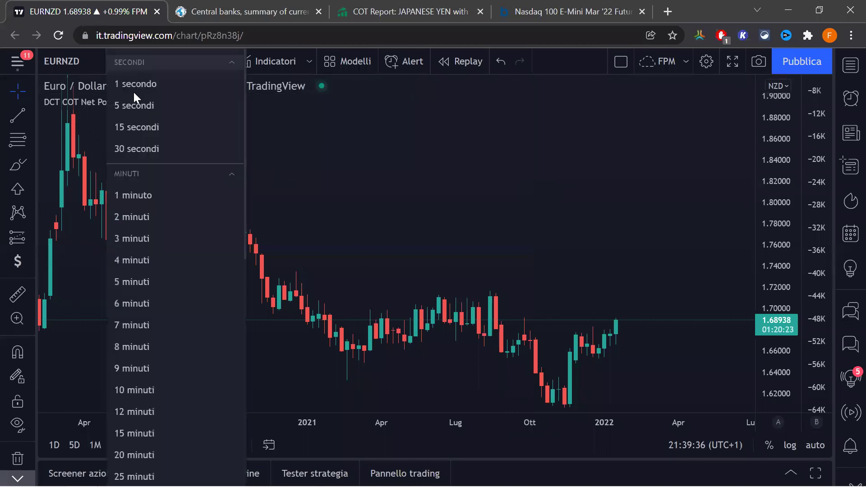
pyautogui.click(396, 195)
pyautogui.hscroll(3, 499, 199)
pyautogui.scroll(3, 388, 201)
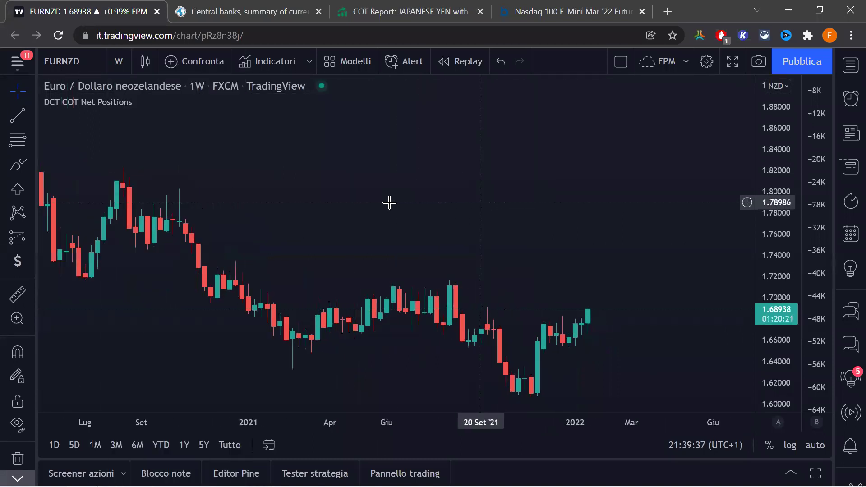
pyautogui.hscroll(2, 473, 191)
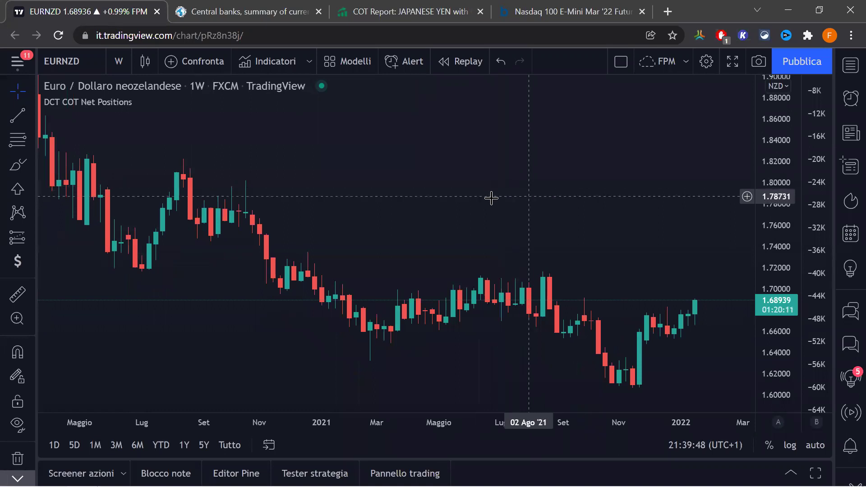
pyautogui.click(243, 13)
pyautogui.click(388, 10)
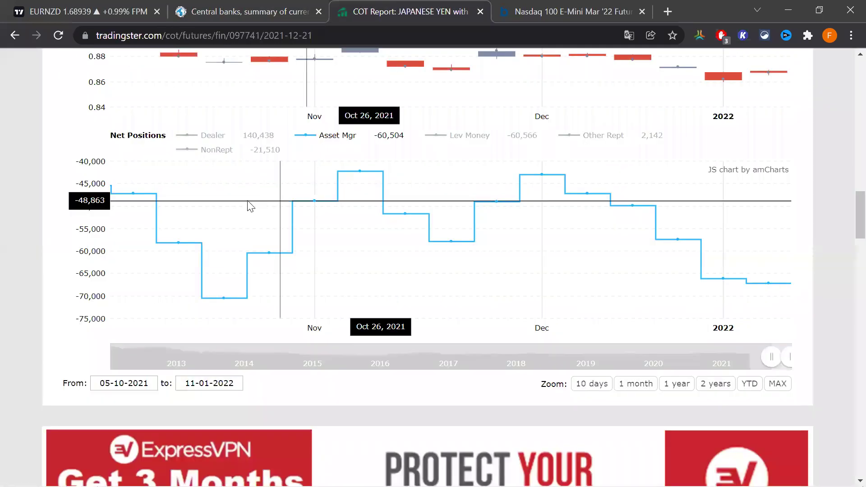
# Open and dismiss the Japanese Yen report's date picker several times
pyautogui.scroll(20, 247, 200)
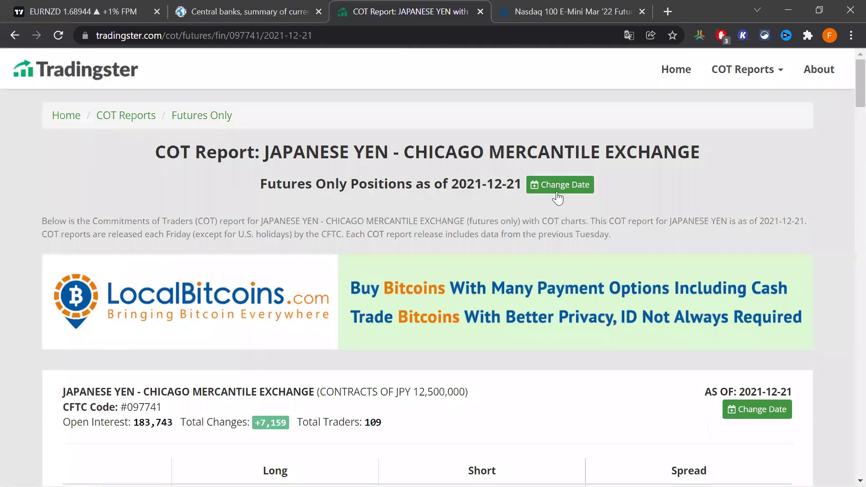
pyautogui.click(553, 189)
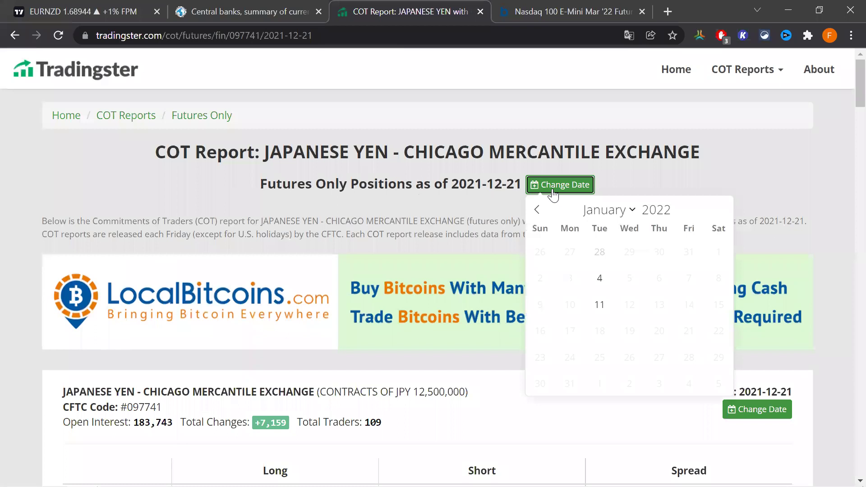
pyautogui.click(499, 197)
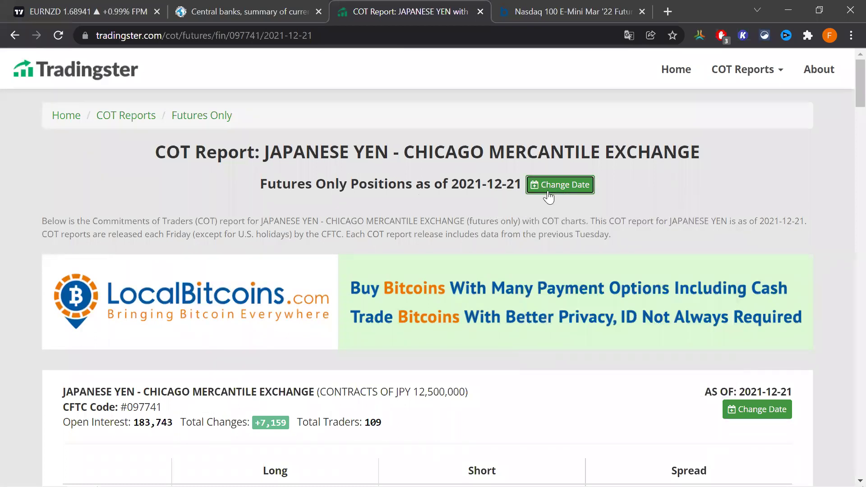
pyautogui.click(549, 197)
pyautogui.click(483, 207)
pyautogui.scroll(-4, 480, 211)
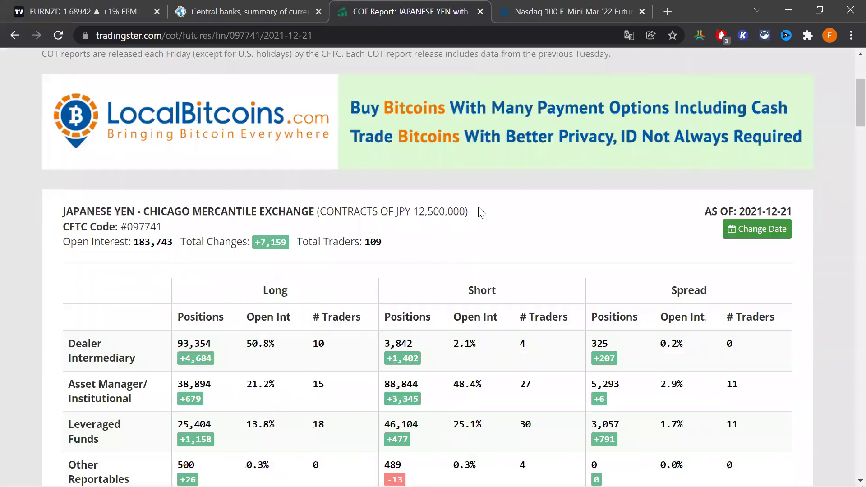
pyautogui.scroll(-6, 480, 211)
pyautogui.scroll(10, 459, 207)
pyautogui.click(548, 189)
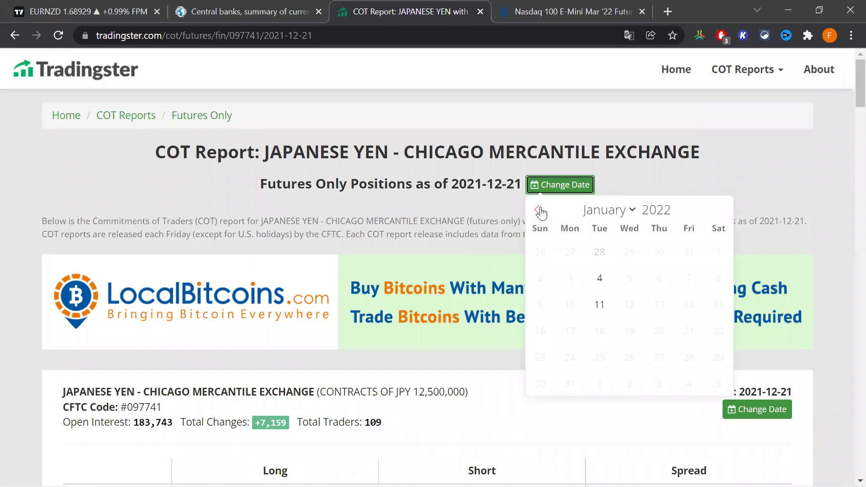
pyautogui.click(543, 183)
pyautogui.click(531, 167)
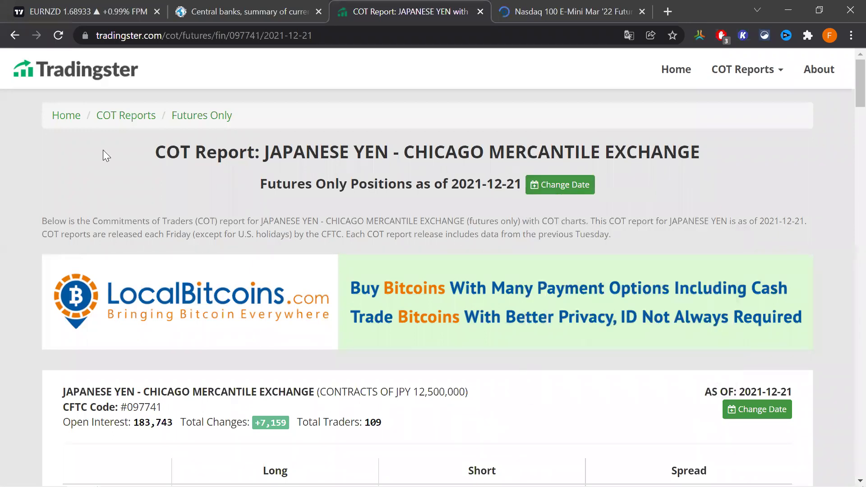
# Open the Euro FX futures COT report from the COT Reports overview
pyautogui.click(123, 117)
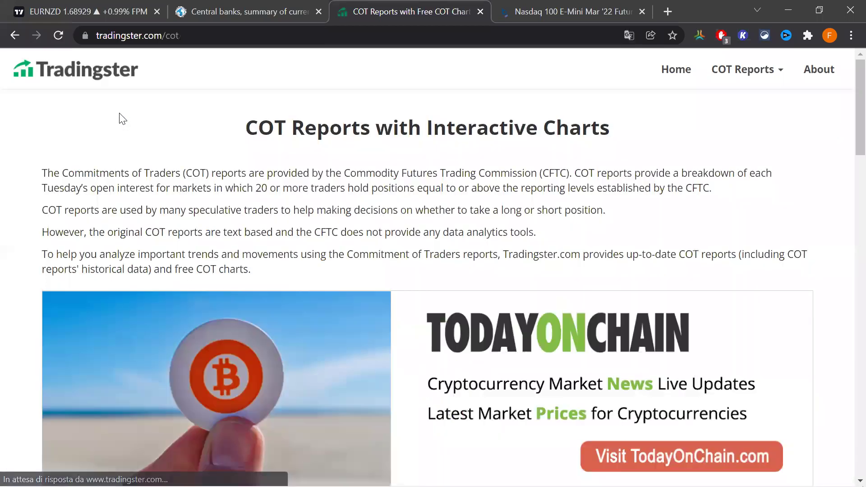
pyautogui.scroll(-8, 187, 145)
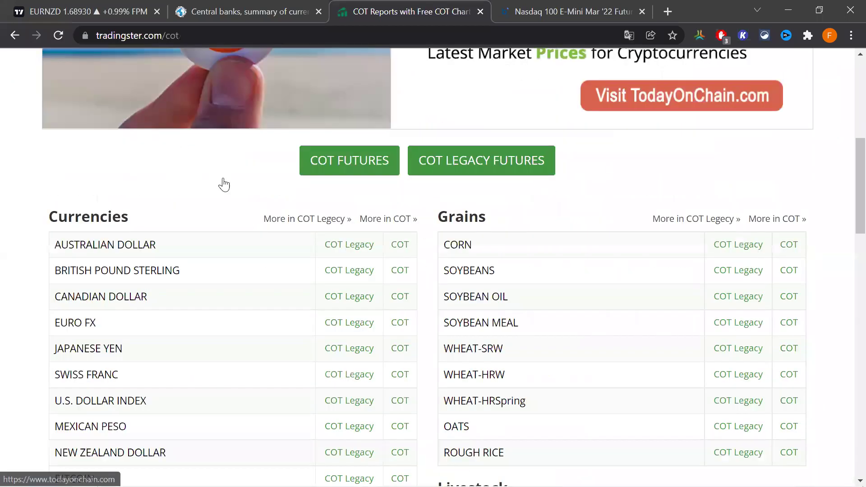
pyautogui.click(394, 323)
pyautogui.scroll(-3, 432, 285)
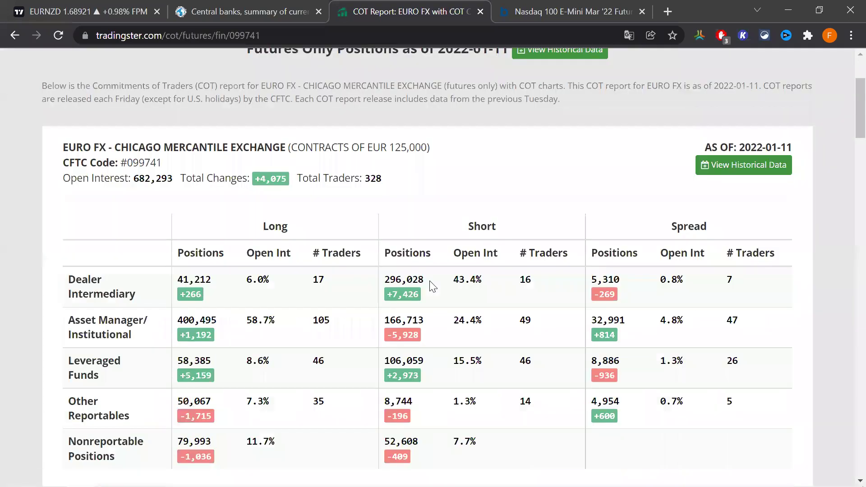
pyautogui.scroll(-1, 433, 287)
pyautogui.scroll(4, 433, 286)
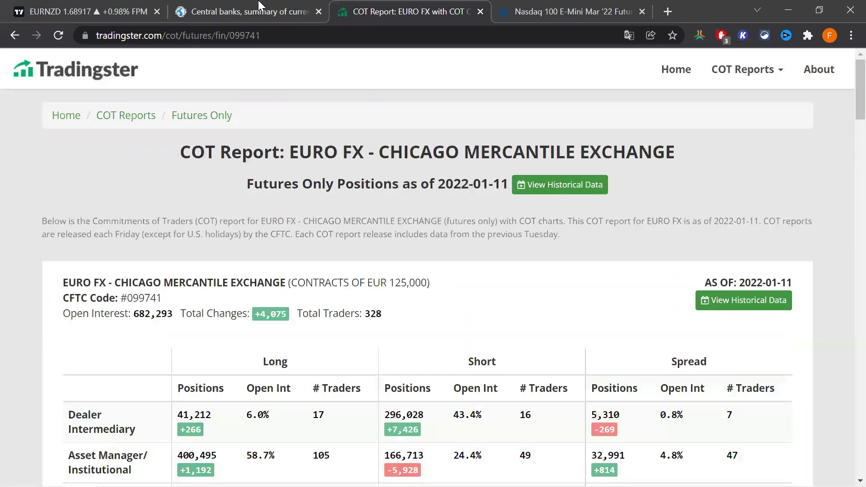
pyautogui.click(258, 8)
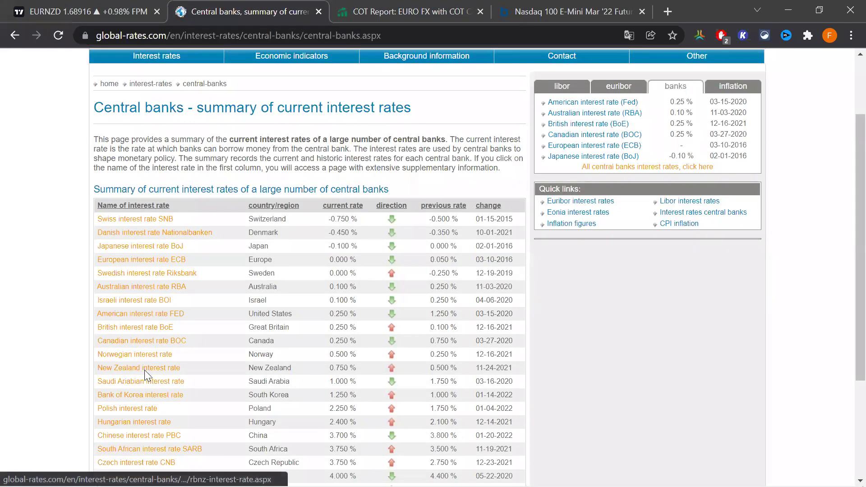
# Highlight New Zealand's previous rate of 0.500 %, then return to the EURNZD chart
pyautogui.doubleClick(437, 368)
pyautogui.click(459, 373)
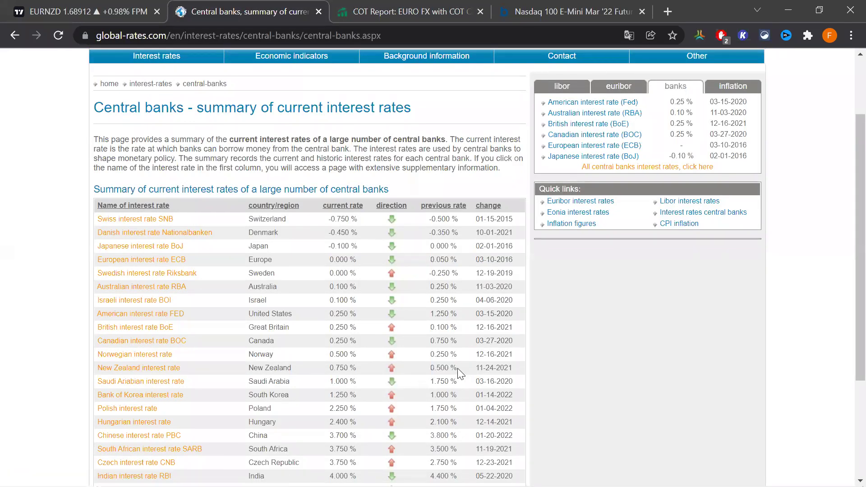
pyautogui.moveTo(458, 369); pyautogui.dragTo(427, 368)
pyautogui.scroll(2, 175, 58)
pyautogui.hotkey('ctrl', 'shift', 'Tab')
pyautogui.scroll(-5, 483, 257)
pyautogui.scroll(5, 584, 212)
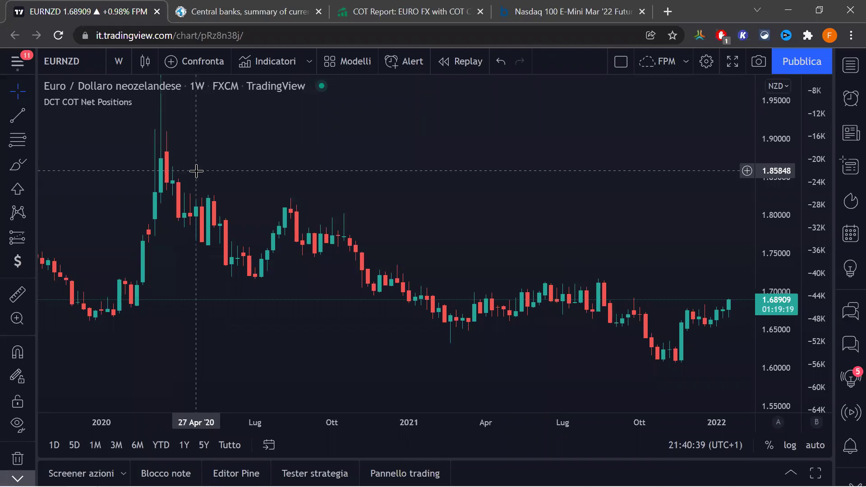
# Hide NonRept, Other Rept, Lev Money and Dealer, leaving only the Asset Mgr line
pyautogui.click(403, 6)
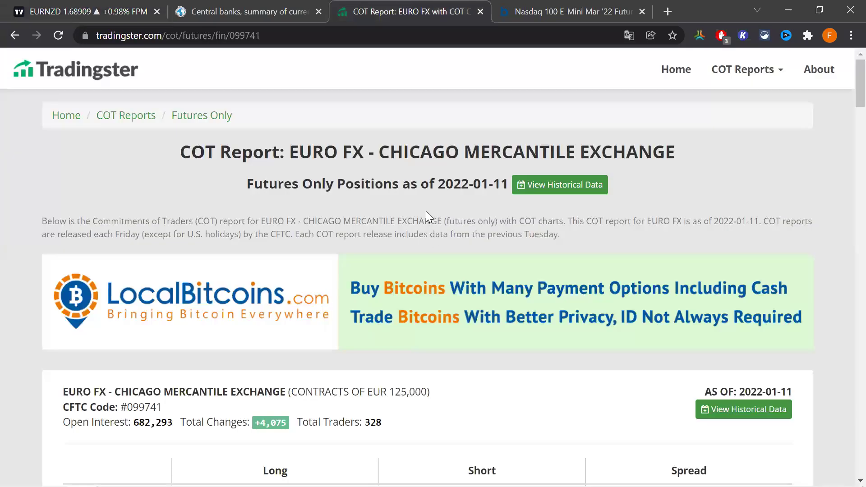
pyautogui.scroll(-5, 420, 224)
pyautogui.scroll(2, 499, 228)
pyautogui.scroll(-20, 492, 220)
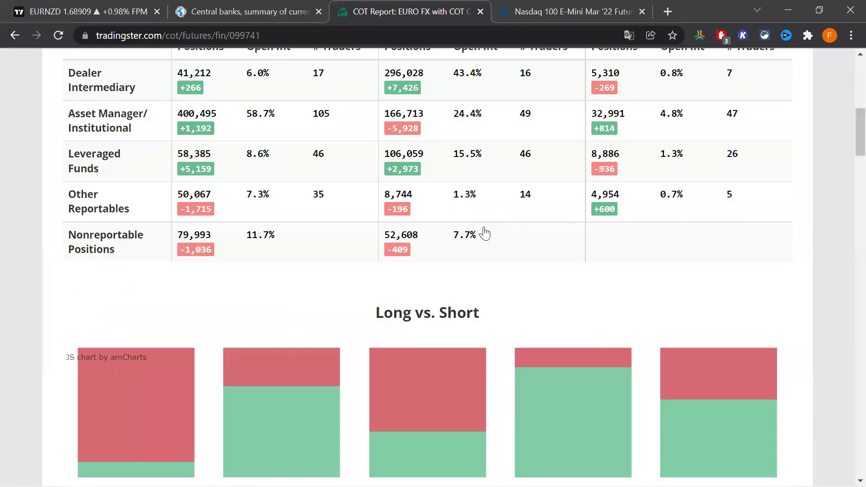
pyautogui.scroll(8, 293, 322)
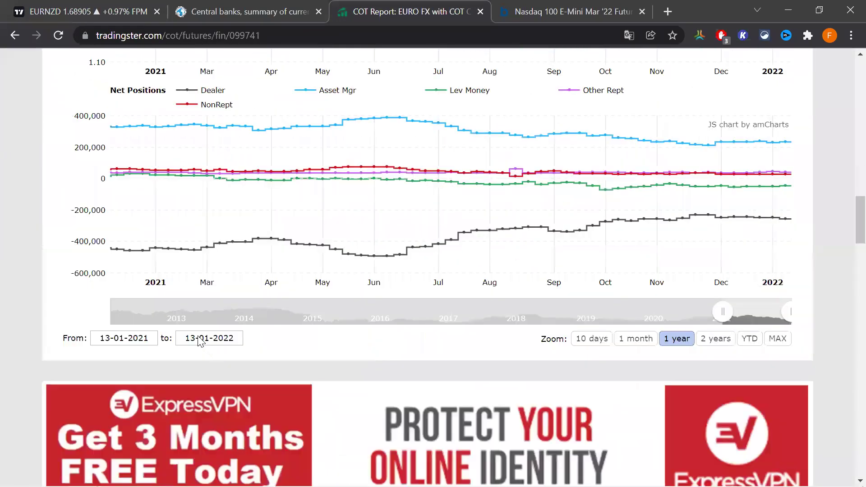
pyautogui.click(189, 334)
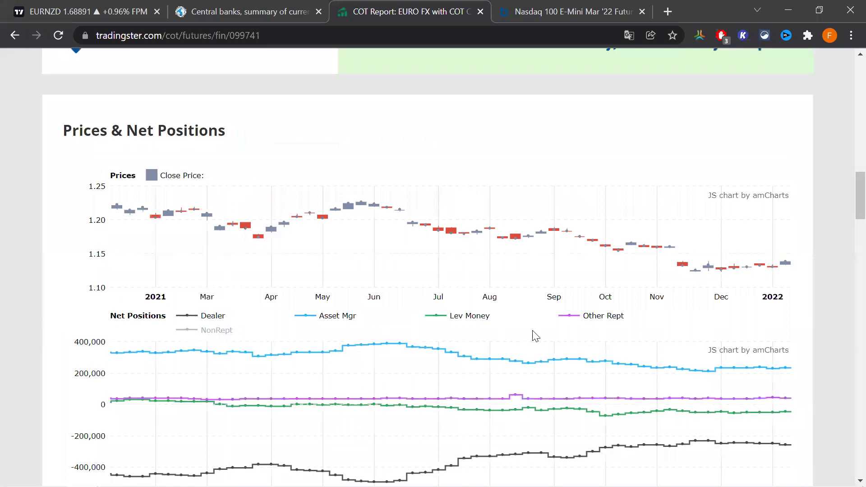
pyautogui.click(564, 318)
pyautogui.click(447, 321)
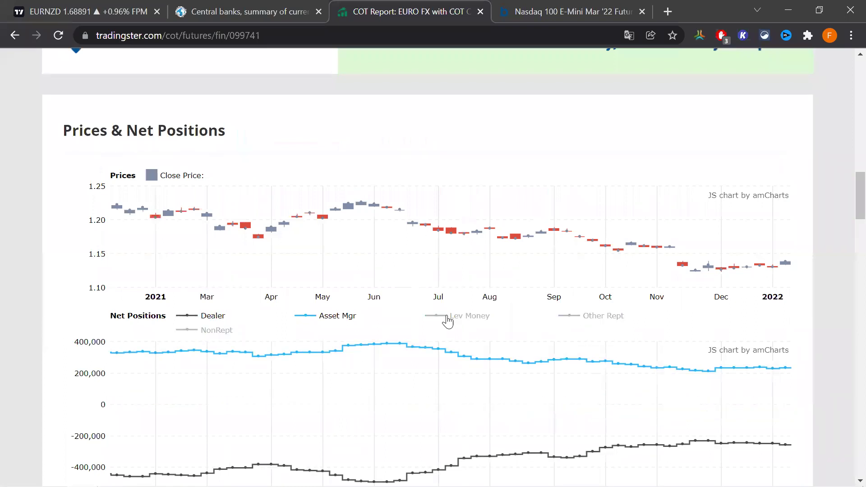
pyautogui.click(195, 321)
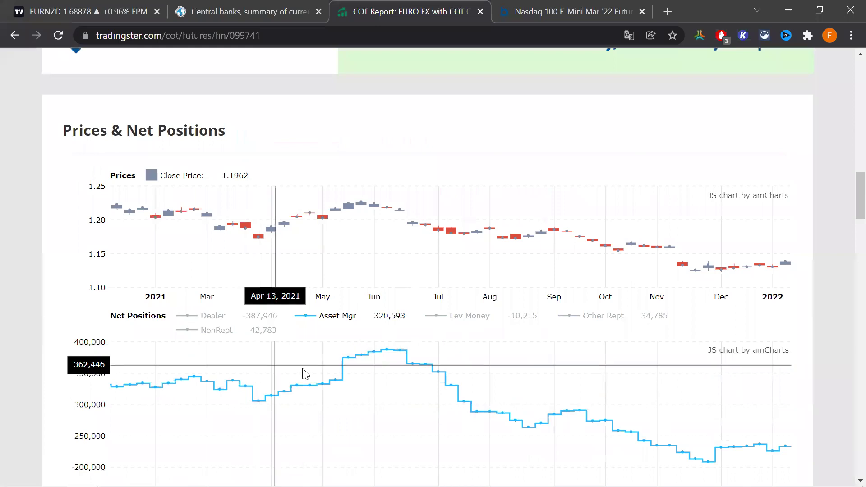
# Set the chart's date range to 09-02-2021 through 11-01-2022
pyautogui.scroll(-1, 400, 392)
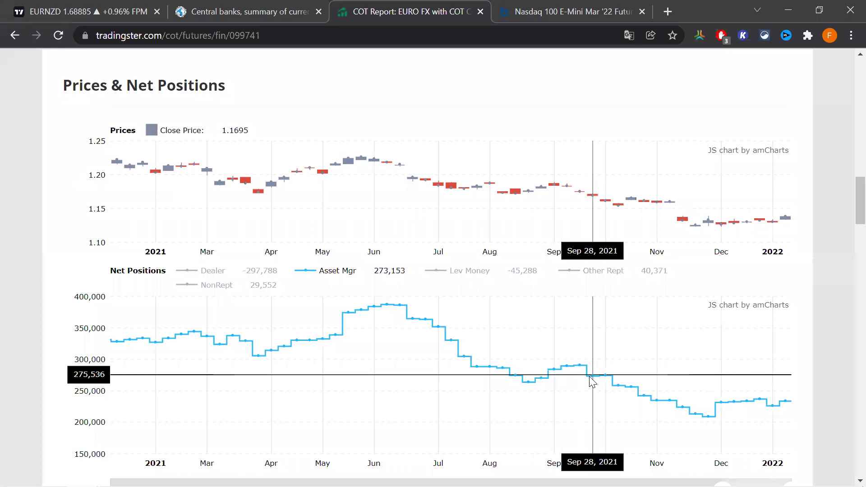
pyautogui.scroll(-3, 702, 372)
pyautogui.moveTo(585, 359); pyautogui.dragTo(733, 357)
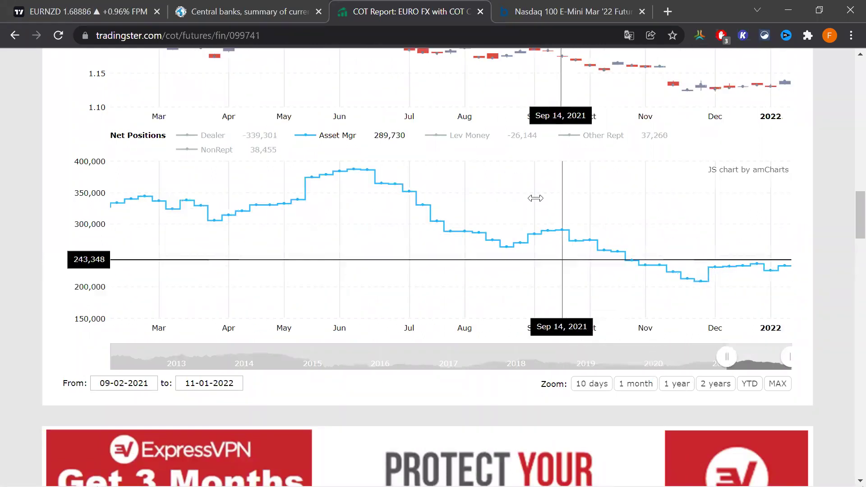
pyautogui.moveTo(549, 228)
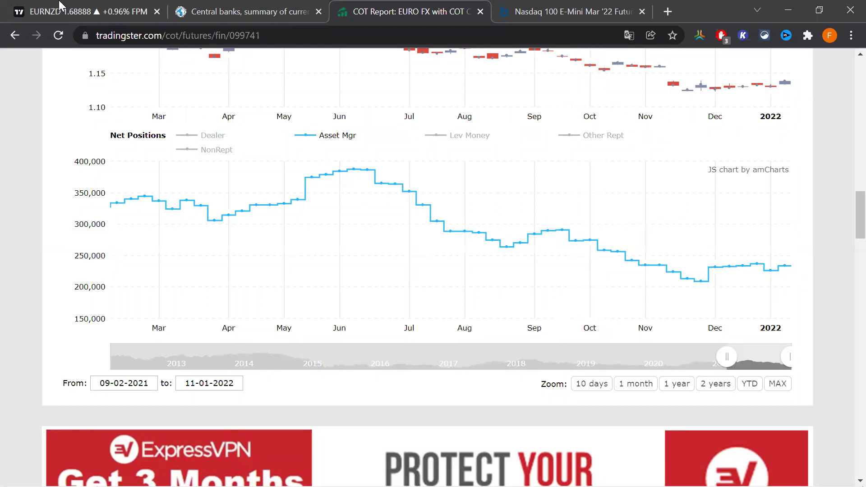
pyautogui.hotkey('ctrl', '1')
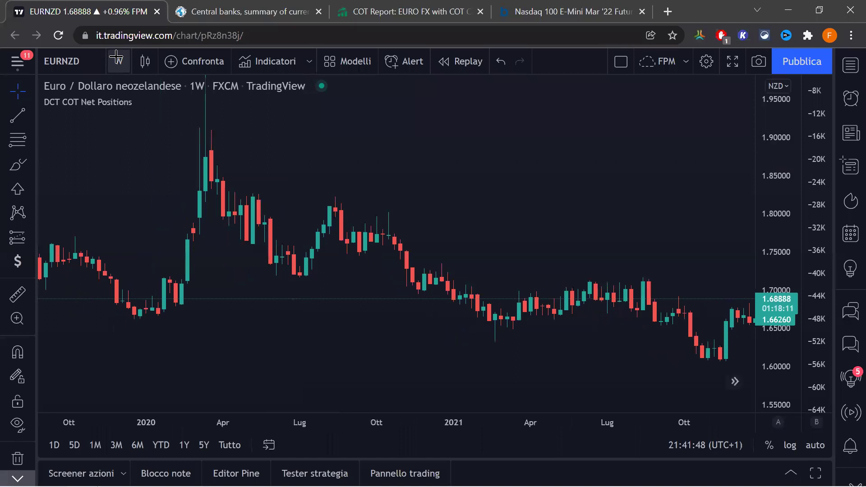
# Switch the EURNZD chart to daily candles
pyautogui.click(116, 60)
pyautogui.scroll(-5, 146, 291)
pyautogui.click(151, 375)
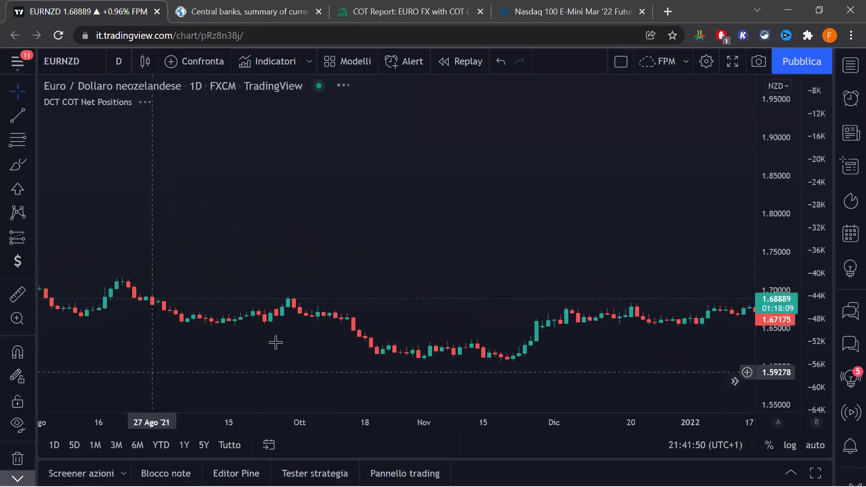
pyautogui.scroll(-10, 564, 268)
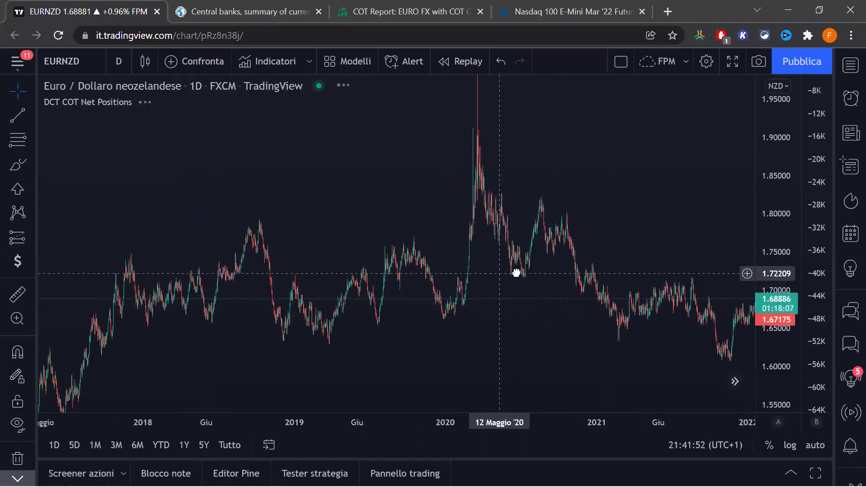
pyautogui.scroll(10, 530, 276)
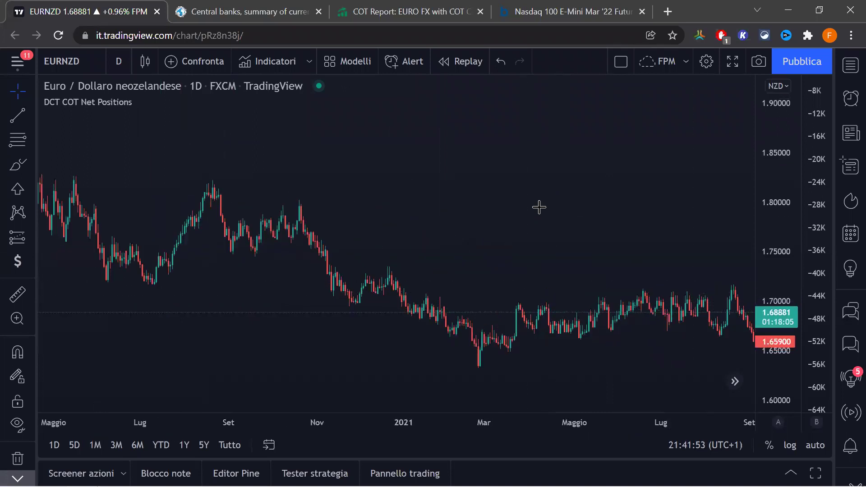
# Pan to May–Nov 2020 and draw a brush loop around the Jul–Oct candles
pyautogui.hscroll(-10, 696, 239)
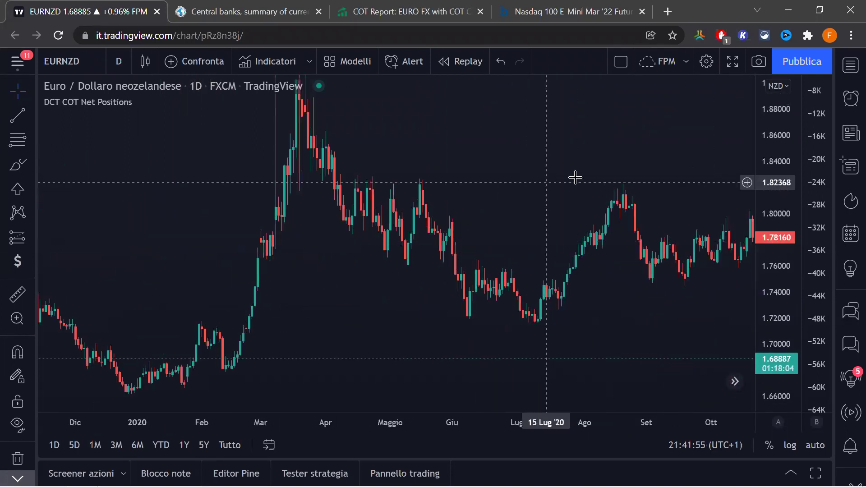
pyautogui.hscroll(2, 526, 192)
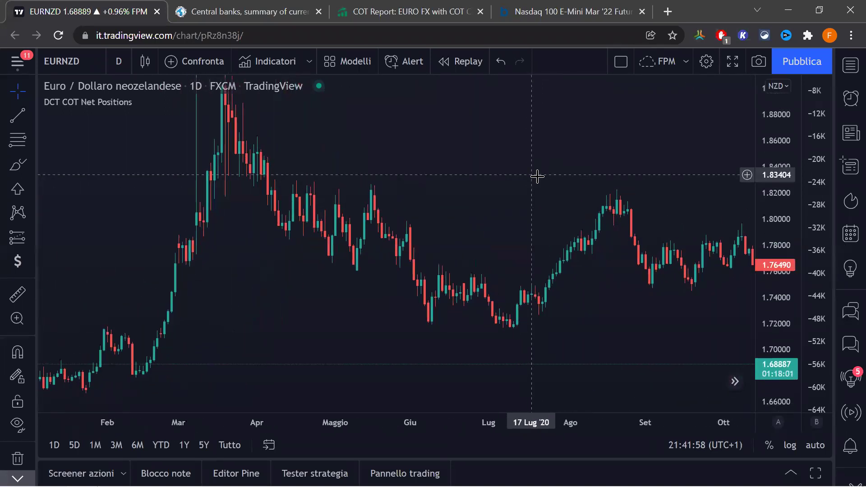
pyautogui.scroll(2, 745, 259)
pyautogui.moveTo(768, 272); pyautogui.dragTo(370, 203)
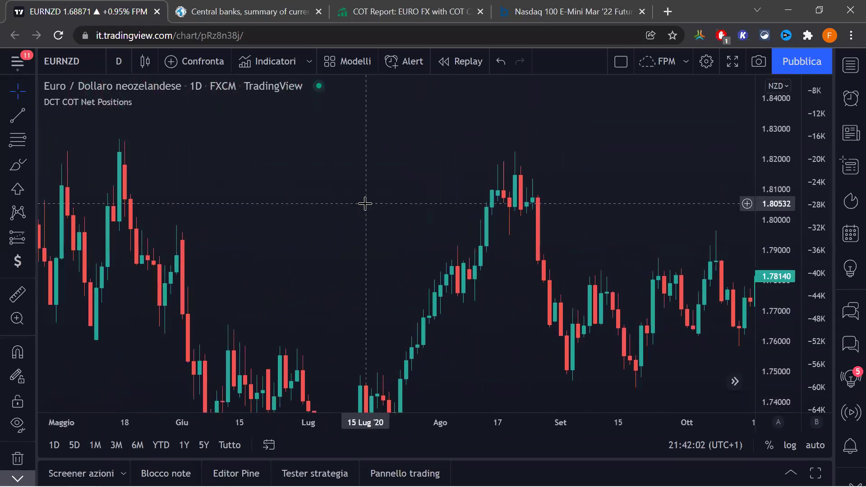
pyautogui.click(27, 164)
pyautogui.moveTo(588, 395)
pyautogui.mouseDown()
pyautogui.moveTo(289, 246)
pyautogui.moveTo(522, 127)
pyautogui.moveTo(698, 203)
pyautogui.moveTo(641, 385)
pyautogui.moveTo(561, 393)
pyautogui.mouseUp()
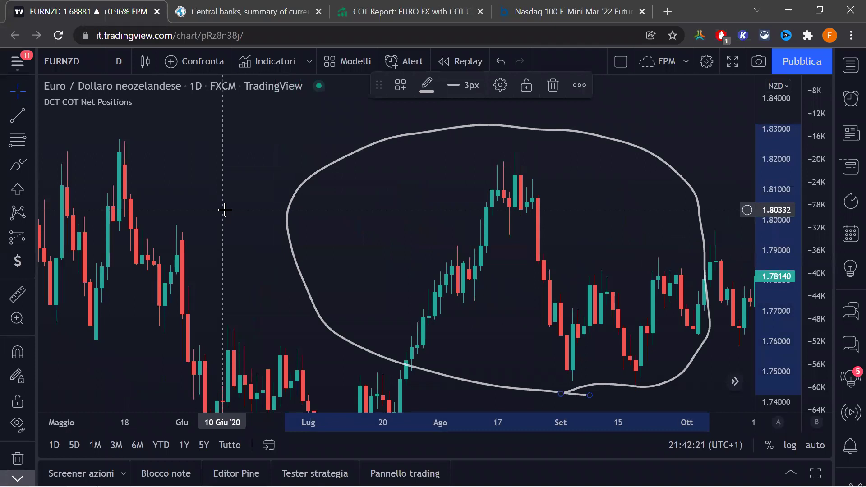
# Draw a rectangle over the late-August 1.80–1.81 top as the supply zone
pyautogui.click(31, 163)
pyautogui.click(68, 226)
pyautogui.click(525, 213)
pyautogui.click(715, 179)
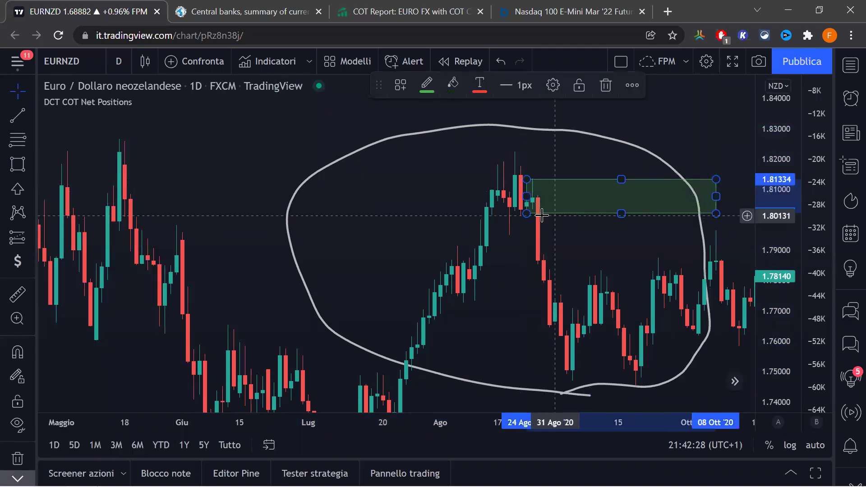
pyautogui.moveTo(526, 213); pyautogui.dragTo(520, 216)
# Make the zone box's fill and border red and stretch it further right
pyautogui.click(446, 86)
pyautogui.click(453, 129)
pyautogui.click(427, 85)
pyautogui.click(421, 130)
pyautogui.moveTo(725, 202); pyautogui.dragTo(595, 219)
pyautogui.click(560, 160)
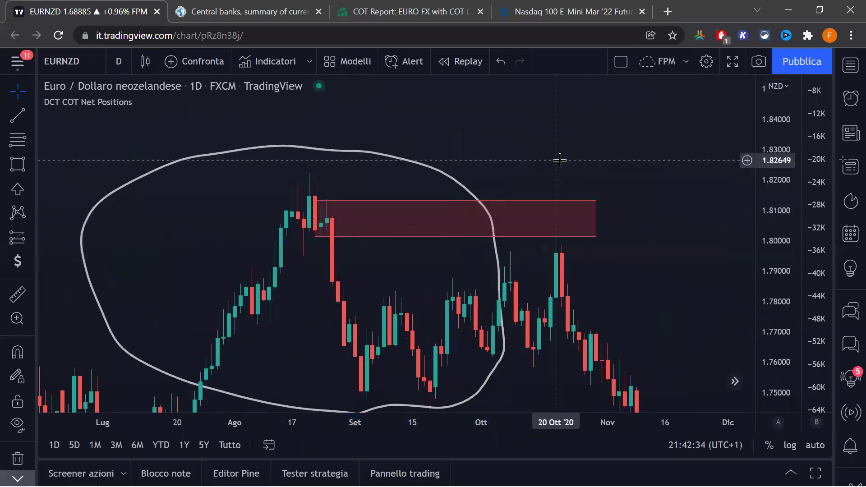
# Delete the freehand loop with Elimina, then go to the COT Report page
pyautogui.moveTo(559, 160); pyautogui.dragTo(614, 151)
pyautogui.scroll(3, 391, 174)
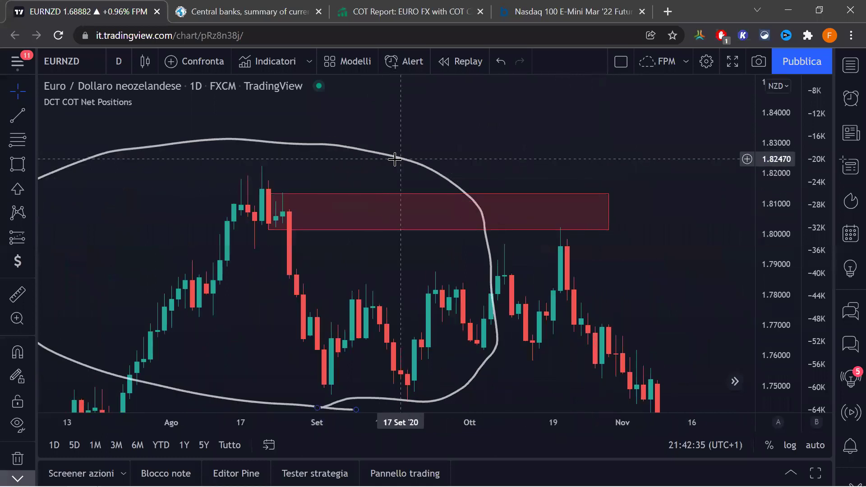
pyautogui.rightClick(395, 159)
pyautogui.click(309, 145)
pyautogui.rightClick(310, 145)
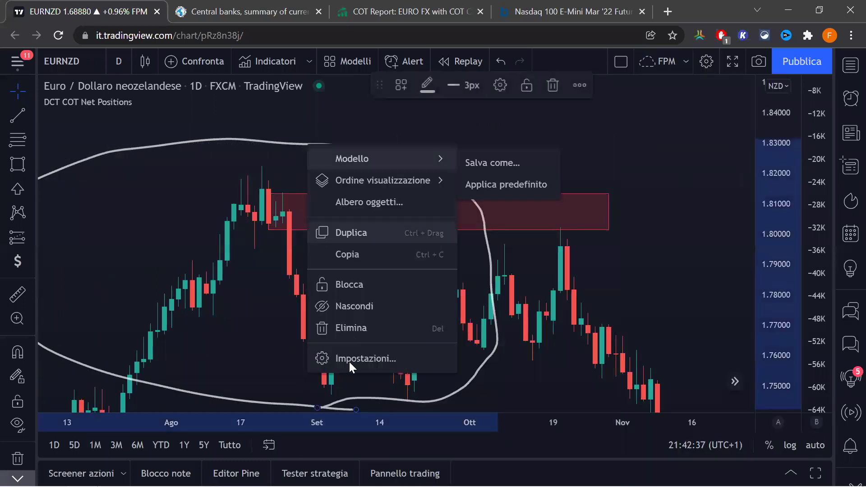
pyautogui.click(348, 328)
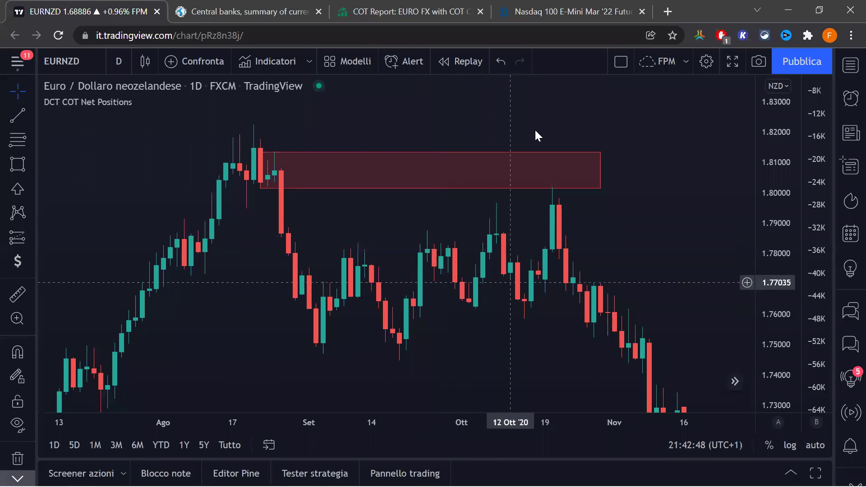
pyautogui.click(432, 10)
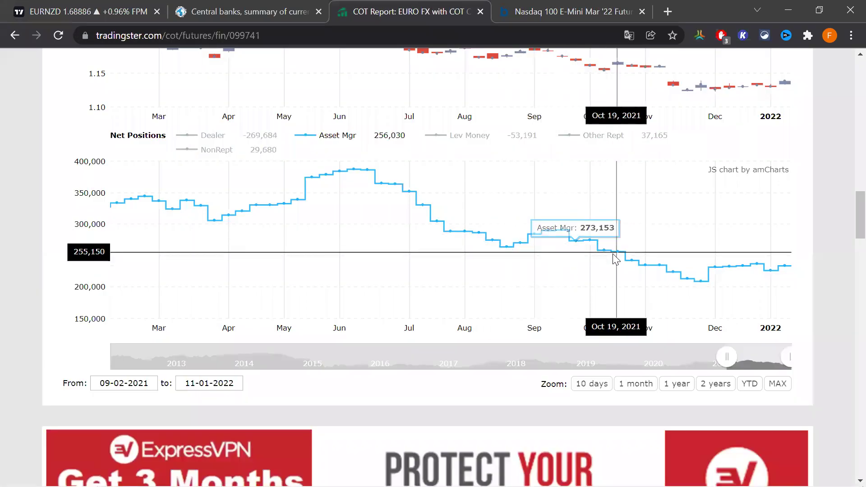
# On the EURNZD chart, sketch curve strokes over the lower highs and a long descending arrow from the supply zone
pyautogui.hotkey('ctrl', '1')
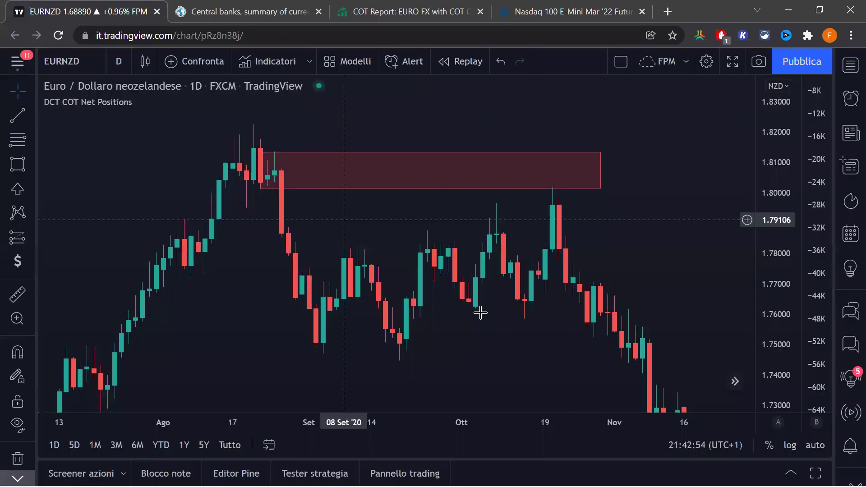
pyautogui.click(26, 164)
pyautogui.click(67, 300)
pyautogui.moveTo(416, 231)
pyautogui.mouseDown()
pyautogui.moveTo(484, 223)
pyautogui.moveTo(573, 186)
pyautogui.mouseUp()
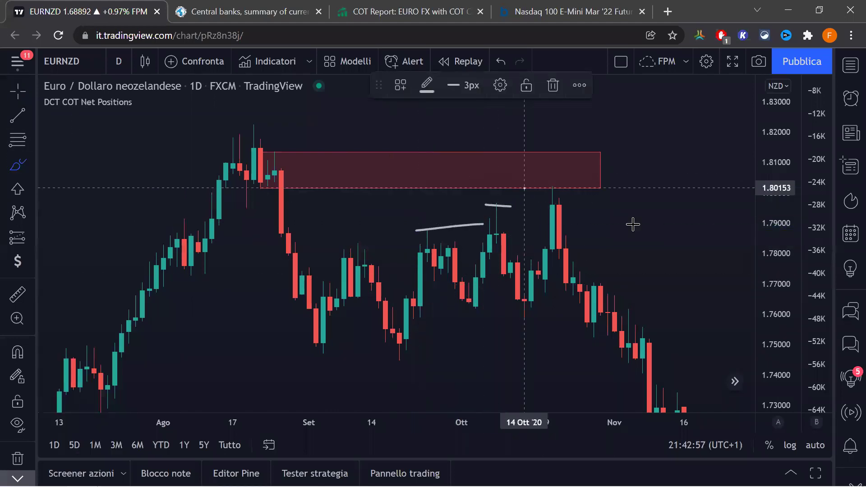
pyautogui.moveTo(381, 160)
pyautogui.mouseDown()
pyautogui.moveTo(684, 286)
pyautogui.moveTo(701, 283)
pyautogui.moveTo(642, 289)
pyautogui.mouseUp()
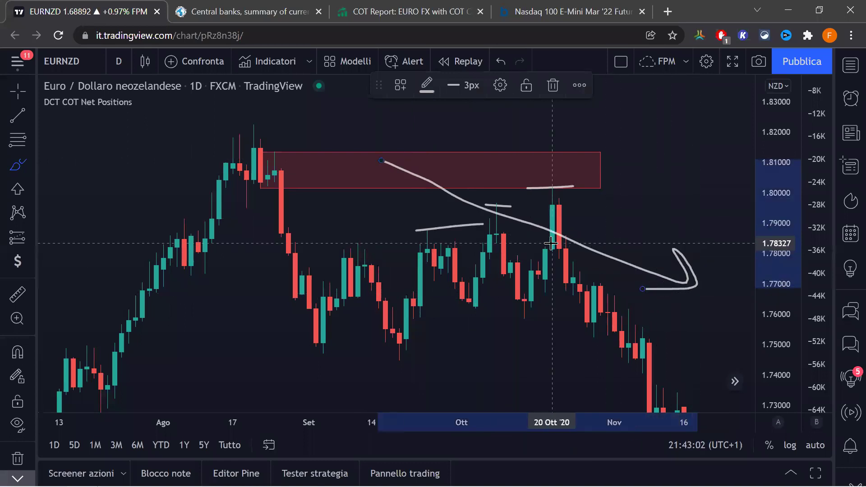
# Exit the drawing tool, check the arrow, and pan the chart into the 2021 candles
pyautogui.click(32, 168)
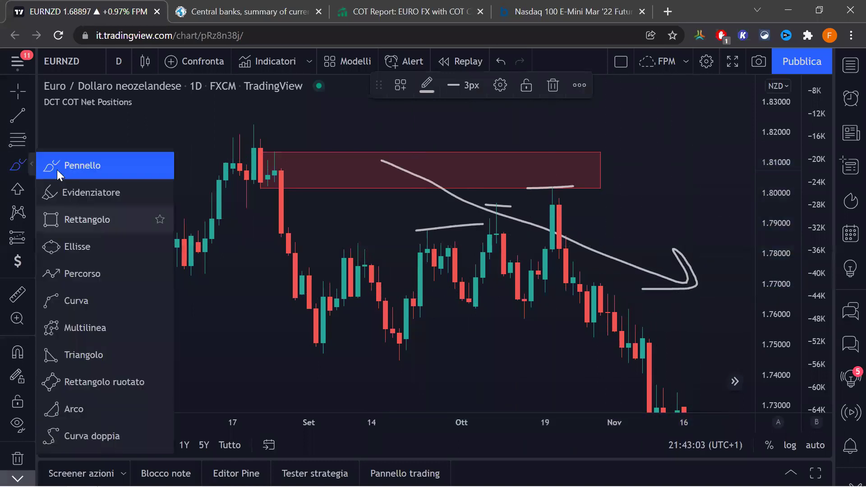
pyautogui.click(57, 170)
pyautogui.press('Escape')
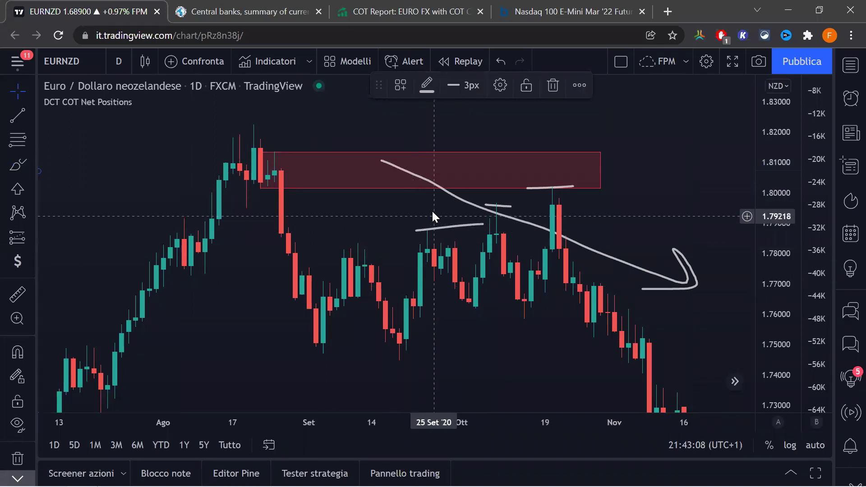
pyautogui.click(680, 265)
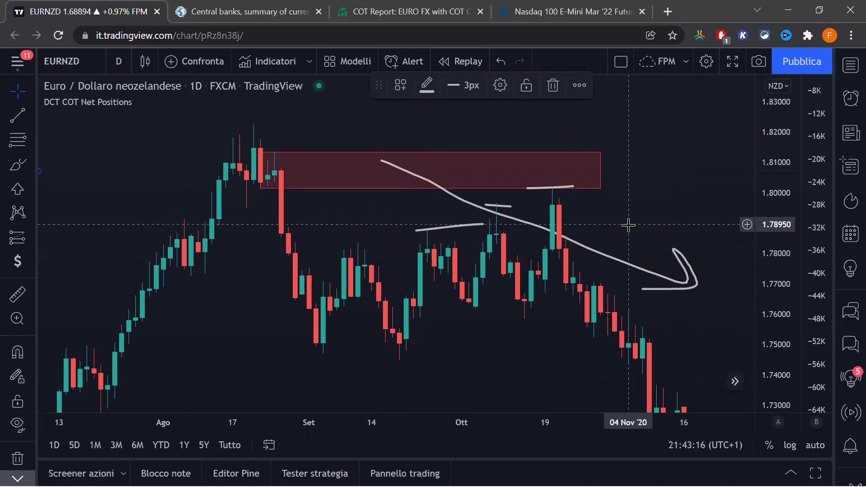
pyautogui.moveTo(628, 226); pyautogui.dragTo(605, 220)
pyautogui.scroll(-6, 605, 220)
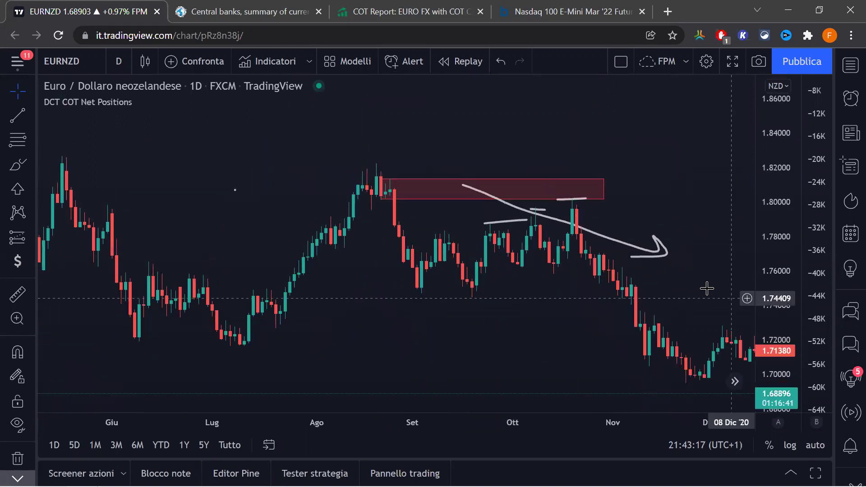
pyautogui.moveTo(669, 301); pyautogui.dragTo(364, 247)
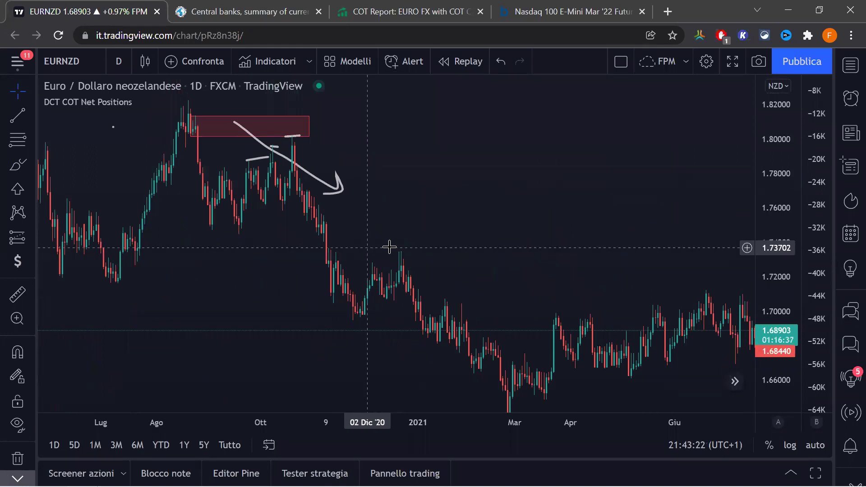
pyautogui.moveTo(478, 237); pyautogui.dragTo(390, 175)
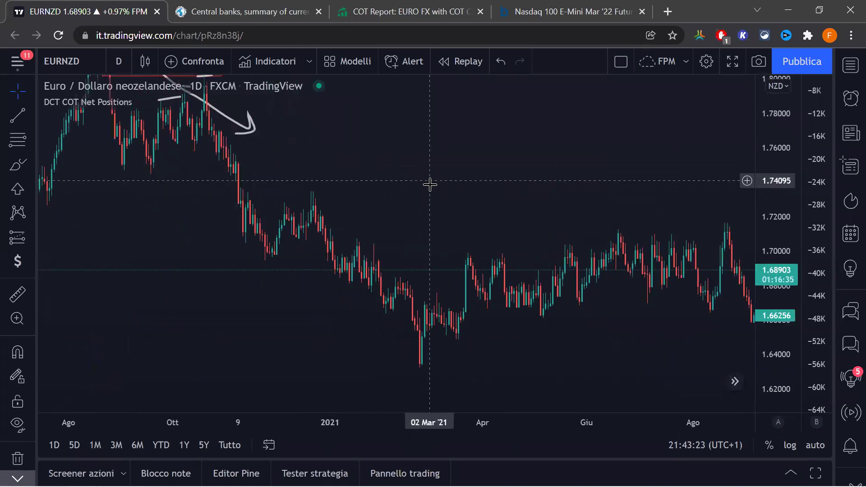
# Review the COT Report page, glancing back briefly at the EURNZD chart
pyautogui.click(416, 10)
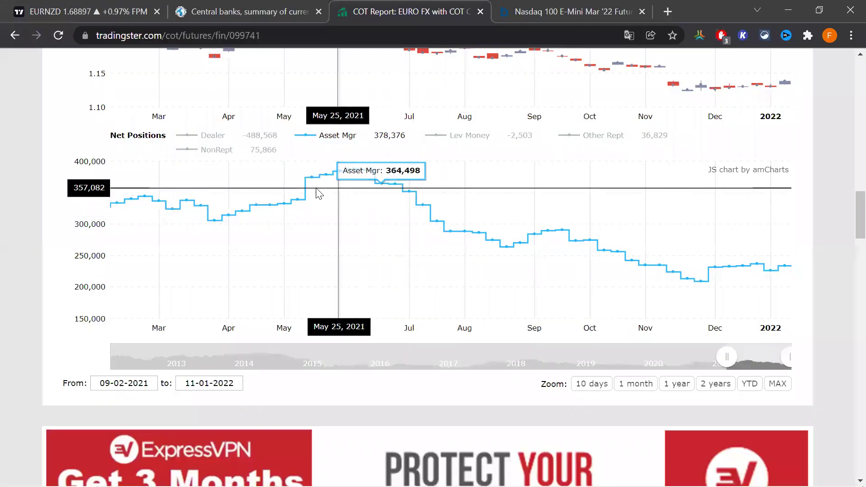
pyautogui.scroll(2, 453, 225)
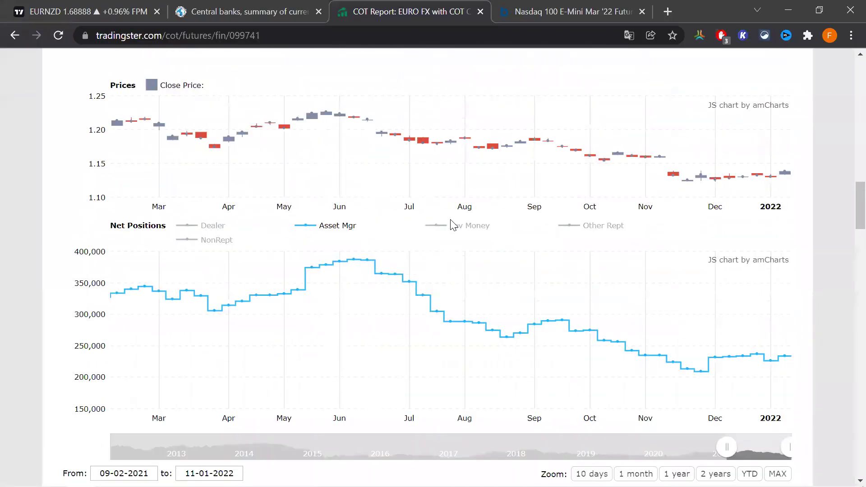
pyautogui.scroll(3, 452, 225)
pyautogui.click(98, 6)
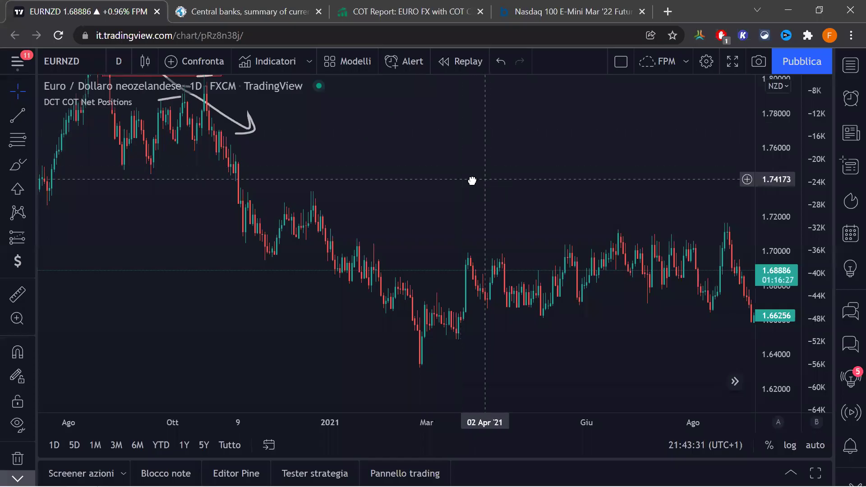
pyautogui.hscroll(5, 419, 190)
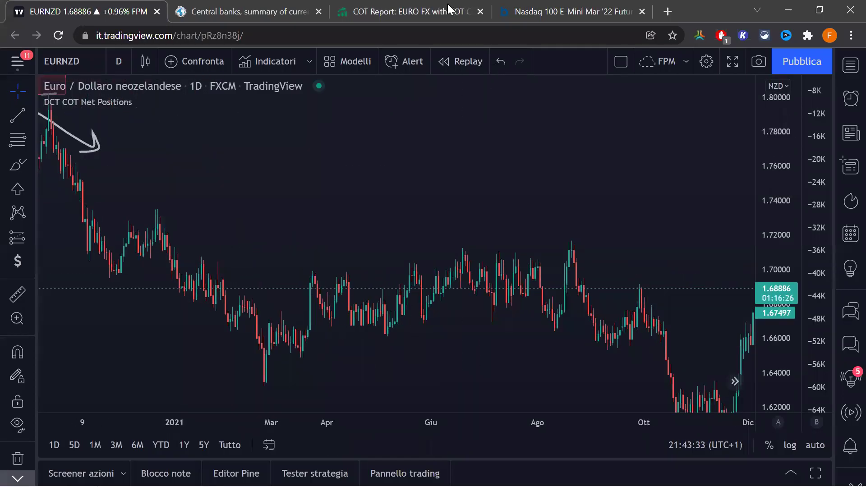
pyautogui.click(449, 8)
pyautogui.scroll(-6, 496, 148)
pyautogui.scroll(2, 573, 257)
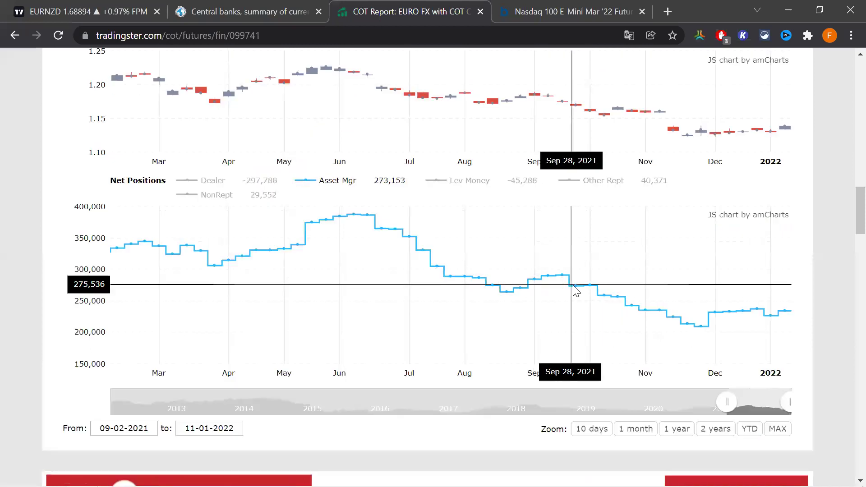
pyautogui.moveTo(574, 287)
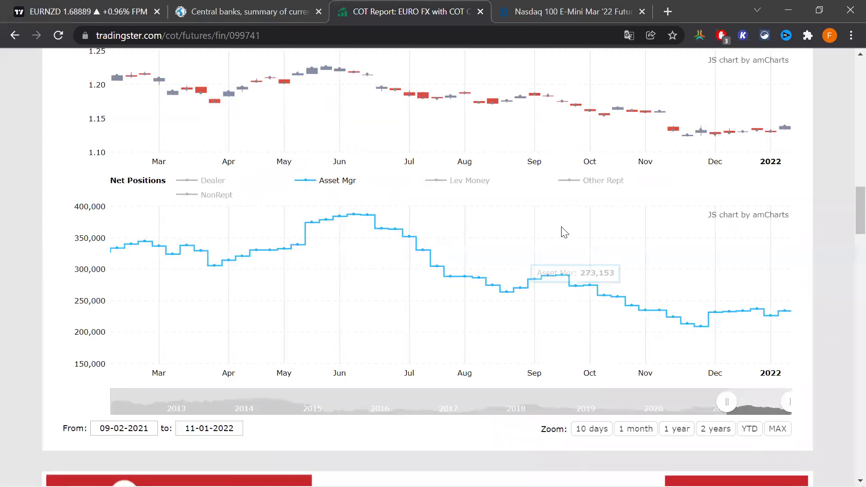
# Zoom and pan the daily EURNZD chart to frame the July–November 2021 candles
pyautogui.hotkey('ctrl', '1')
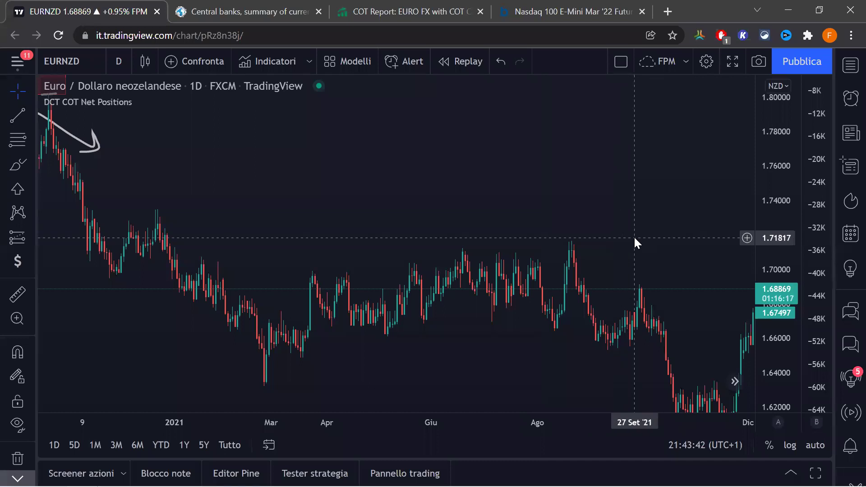
pyautogui.scroll(4, 636, 235)
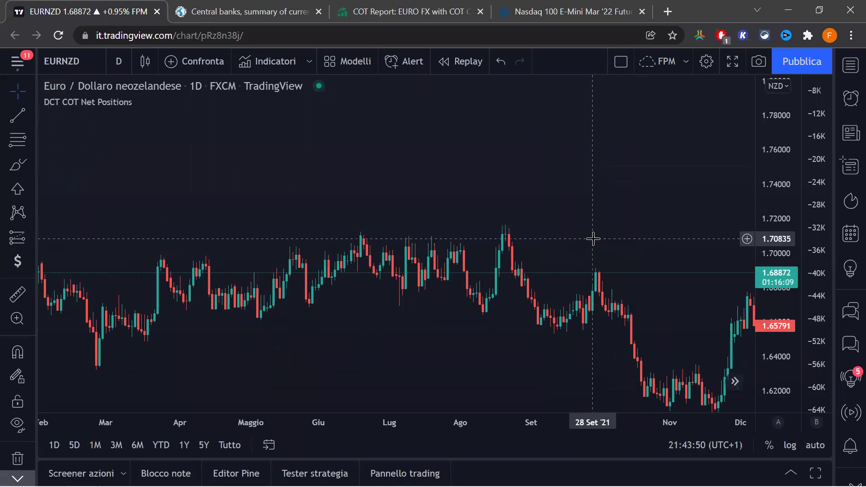
pyautogui.scroll(-2, 593, 239)
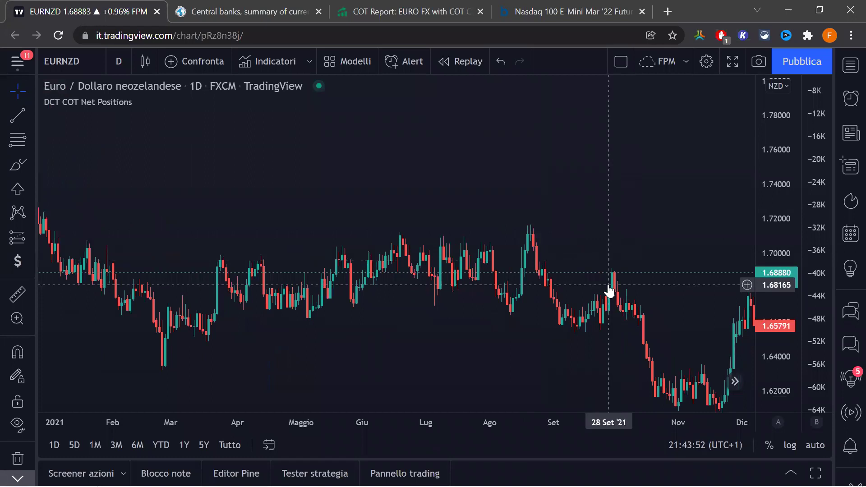
pyautogui.moveTo(655, 290); pyautogui.dragTo(713, 221)
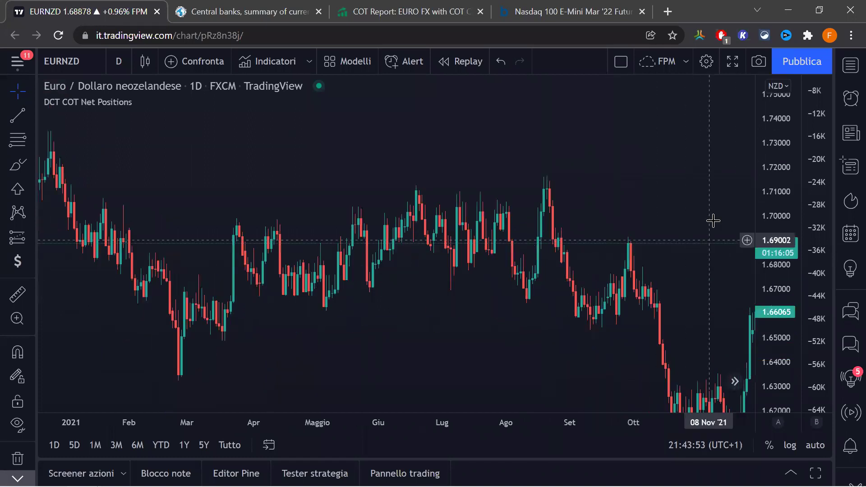
pyautogui.scroll(5, 685, 221)
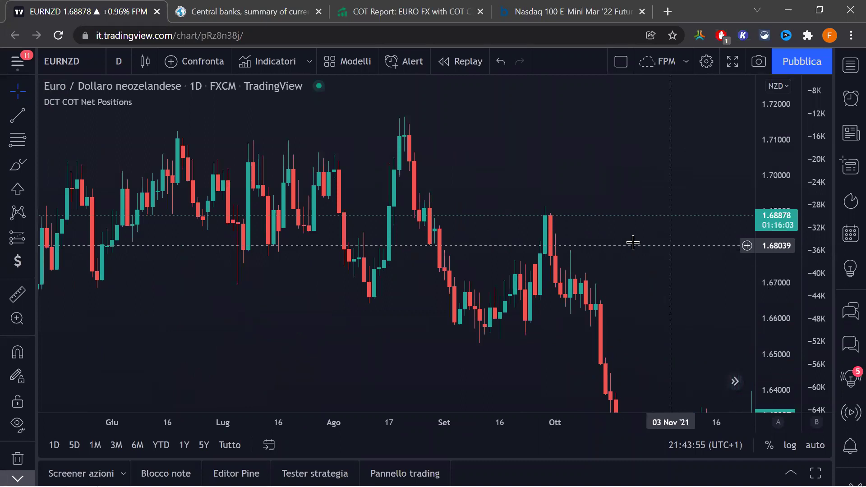
pyautogui.scroll(2, 628, 241)
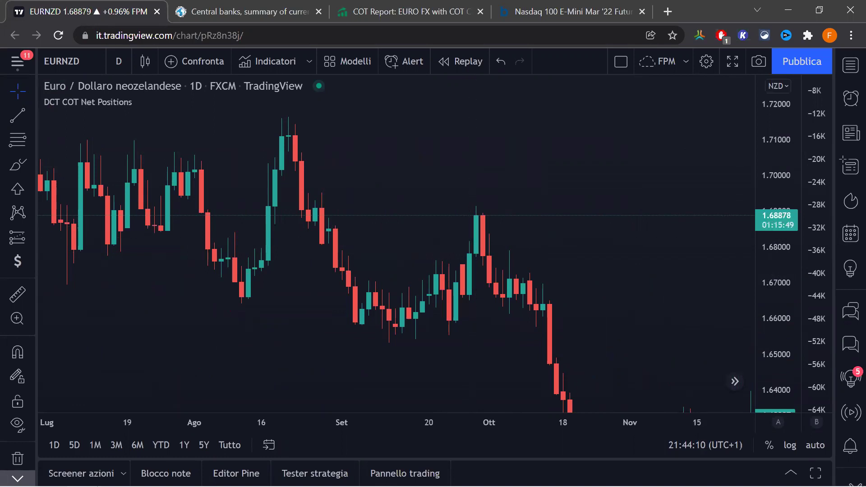
# Draw a rectangle from 26 Aug to 13 Oct 2021 around 1.686–1.692
pyautogui.click(31, 169)
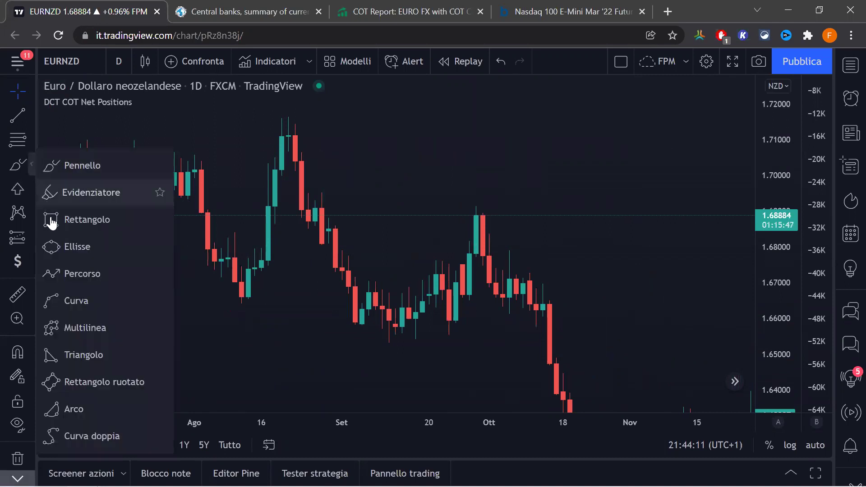
pyautogui.click(50, 218)
pyautogui.click(315, 223)
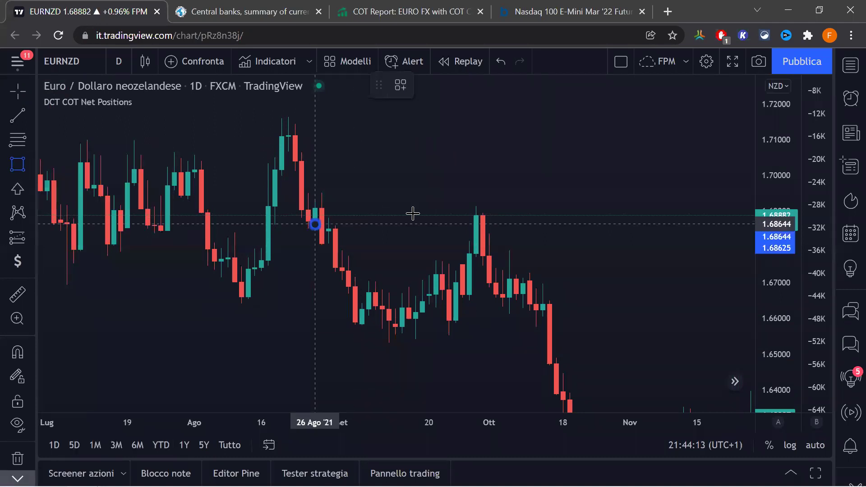
pyautogui.click(563, 200)
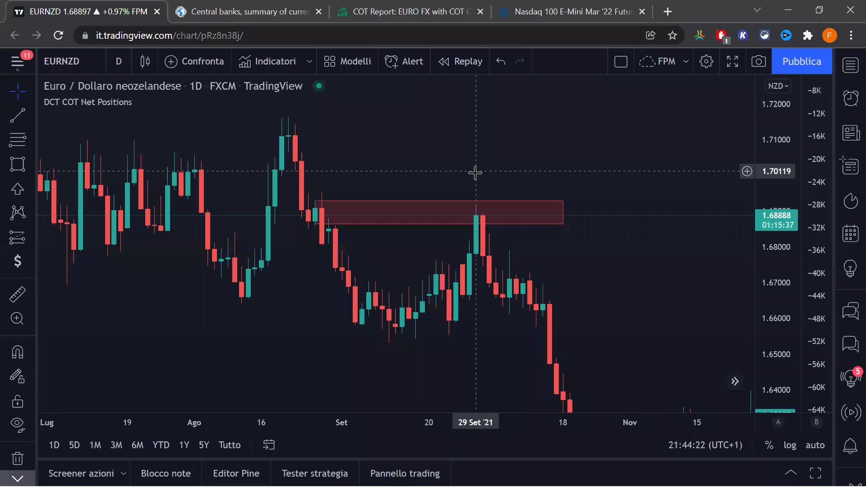
# Recentre on the new 2021 zone and bring the older 2020 zone and arrow into view
pyautogui.moveTo(503, 297); pyautogui.dragTo(479, 187)
pyautogui.scroll(-3, 479, 187)
pyautogui.moveTo(506, 219); pyautogui.dragTo(497, 290)
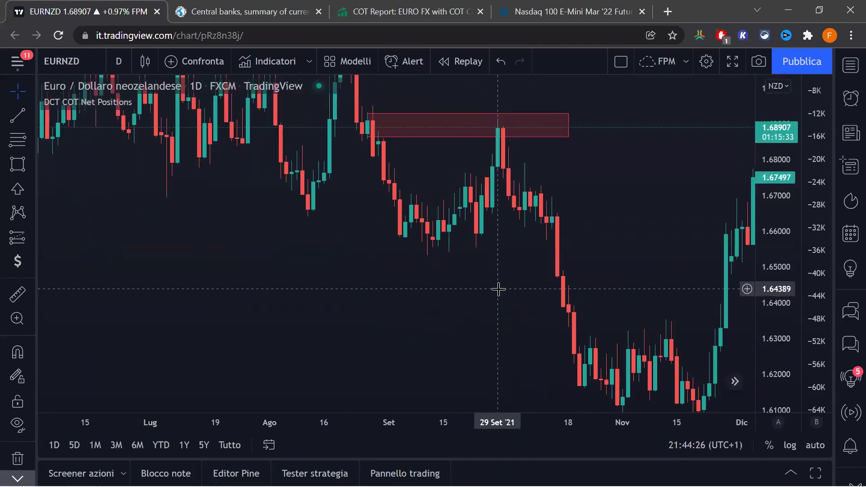
pyautogui.scroll(-5, 545, 343)
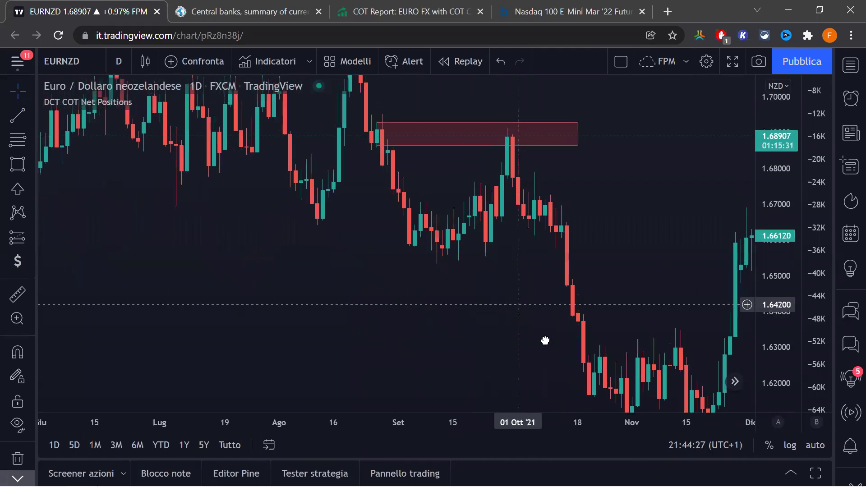
pyautogui.scroll(-5, 411, 296)
pyautogui.moveTo(418, 297)
pyautogui.mouseDown()
pyautogui.moveTo(419, 267)
pyautogui.moveTo(463, 266)
pyautogui.mouseUp()
pyautogui.scroll(4, 463, 266)
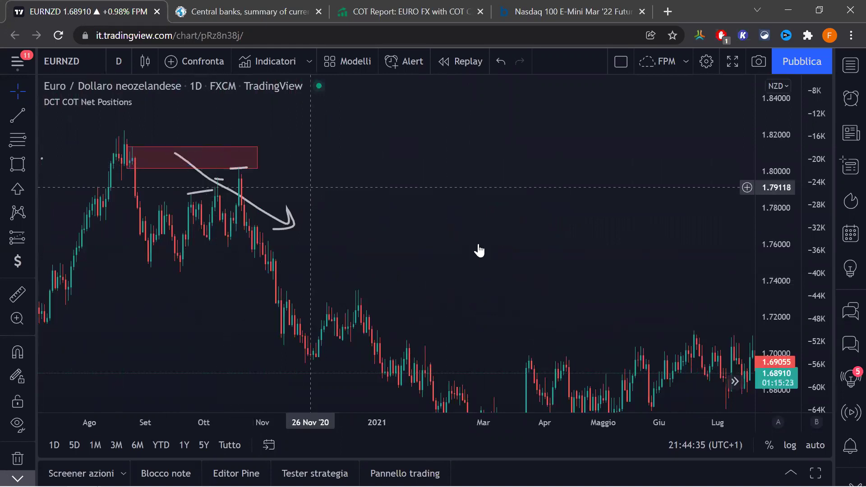
# Pan toward earlier dates and bring up the chart interval choices
pyautogui.hscroll(10, 474, 208)
pyautogui.scroll(3, 451, 207)
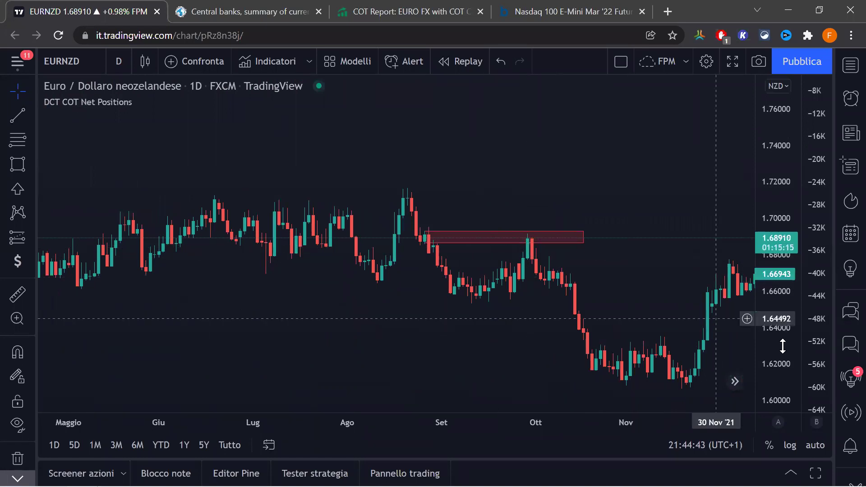
pyautogui.moveTo(613, 166); pyautogui.dragTo(632, 127)
pyautogui.scroll(3, 605, 136)
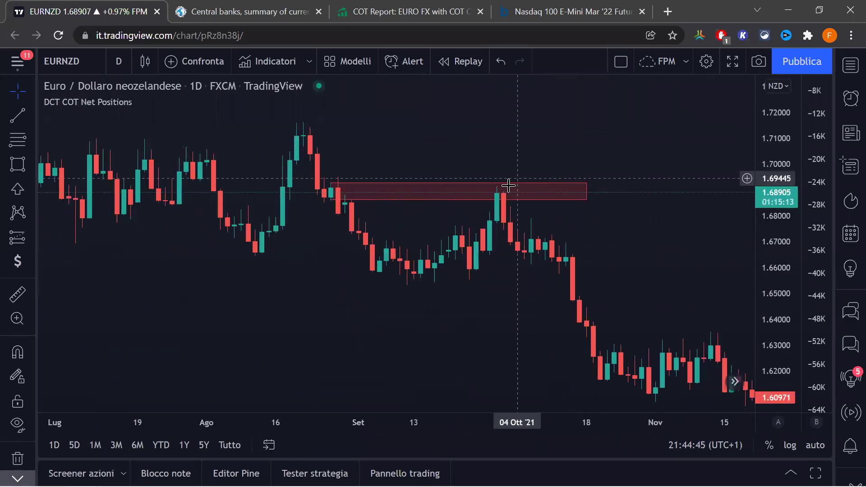
pyautogui.scroll(-5, 573, 296)
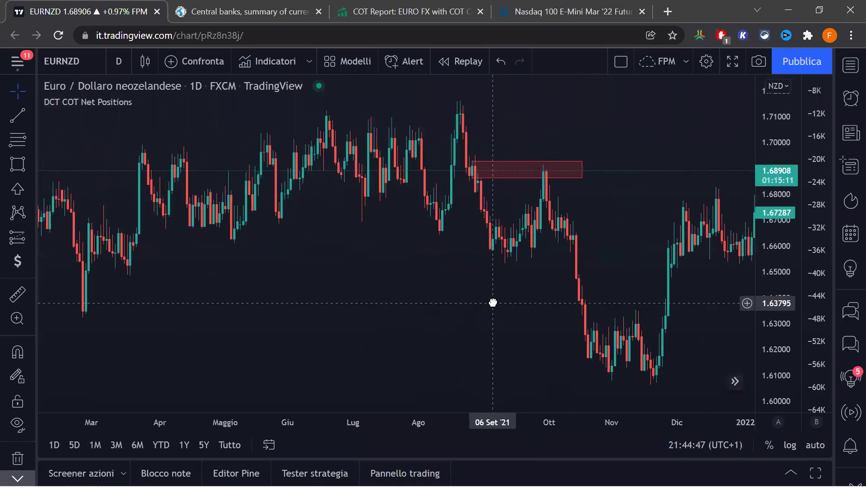
pyautogui.moveTo(526, 309); pyautogui.dragTo(504, 303)
pyautogui.scroll(3, 550, 309)
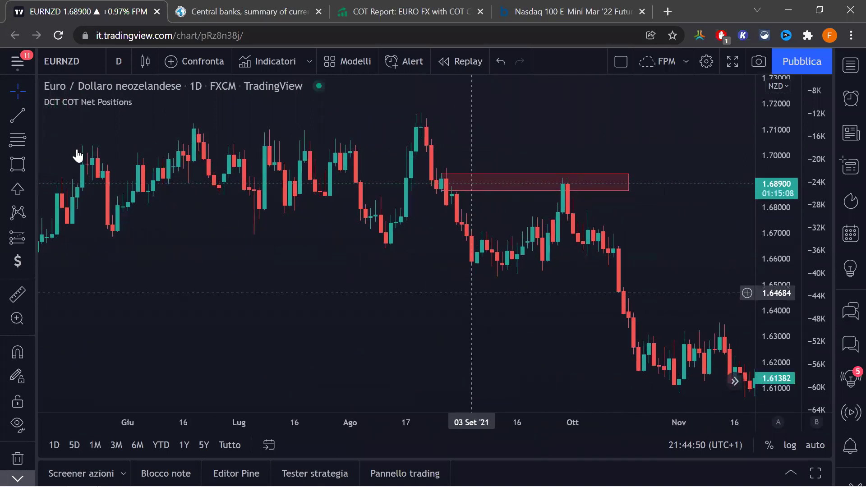
pyautogui.click(122, 63)
pyautogui.scroll(-10, 169, 223)
# Switch the chart to weekly candles and pan across 2020–2022
pyautogui.click(152, 402)
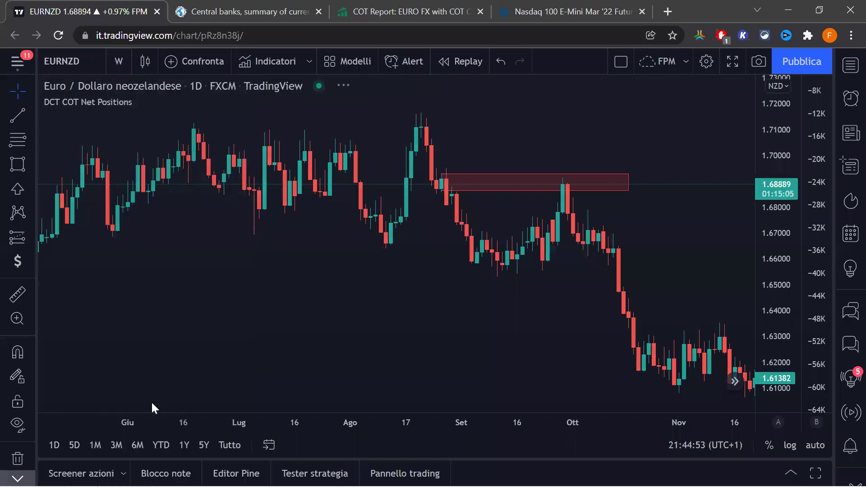
pyautogui.moveTo(532, 318); pyautogui.dragTo(503, 313)
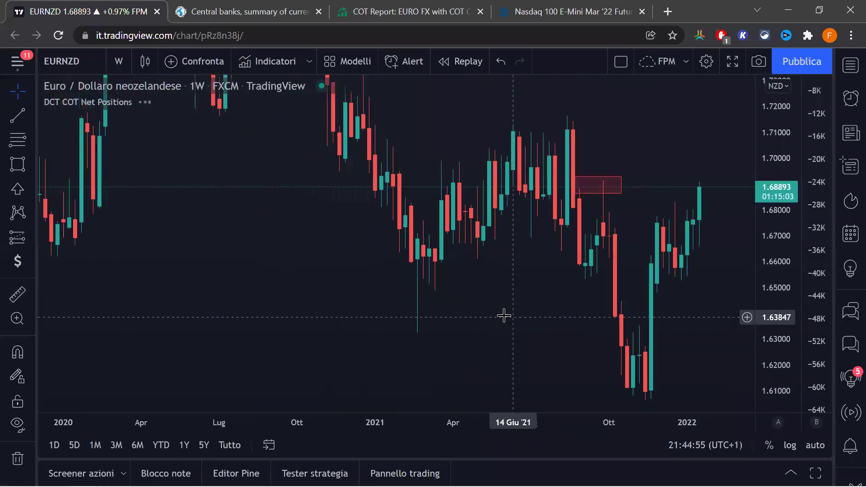
pyautogui.moveTo(94, 102)
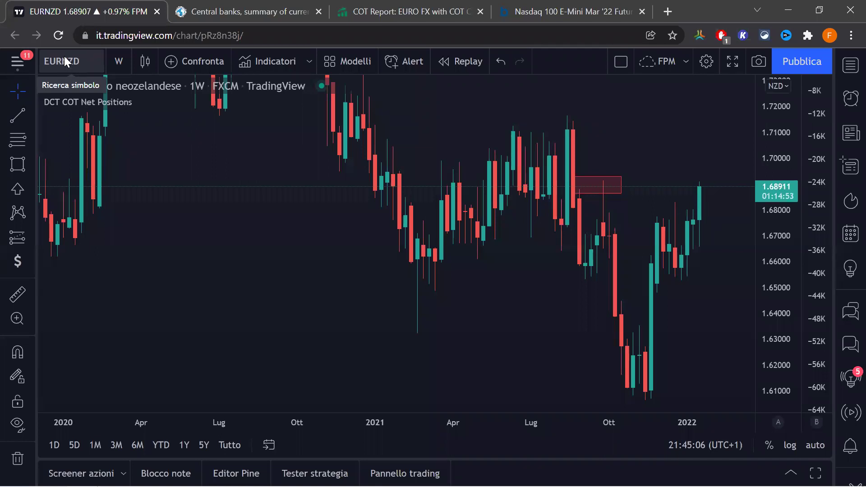
pyautogui.scroll(6, 402, 232)
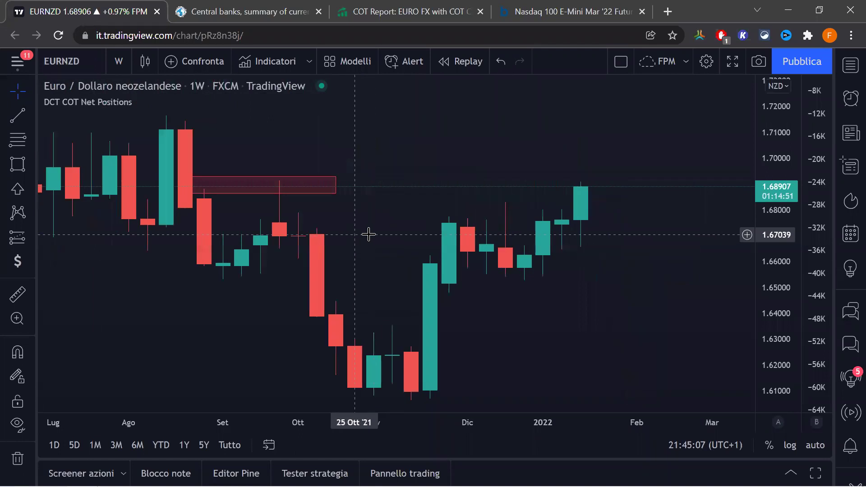
pyautogui.moveTo(367, 232); pyautogui.dragTo(586, 262)
pyautogui.scroll(-3, 586, 261)
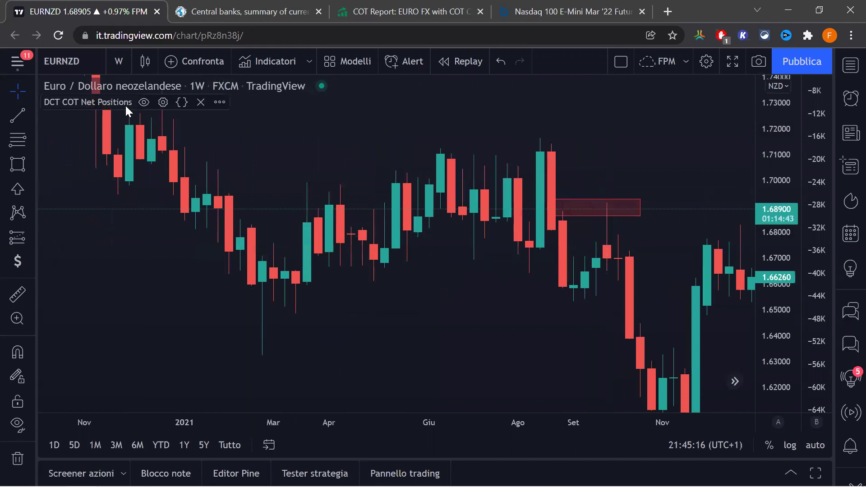
# Hide the DCT COT Net Positions indicator and compare with the EURO FX COT report
pyautogui.click(143, 102)
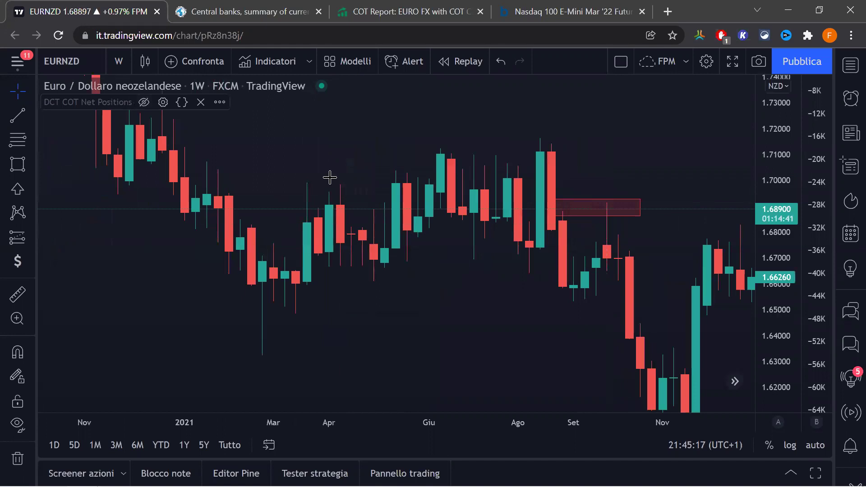
pyautogui.click(400, 11)
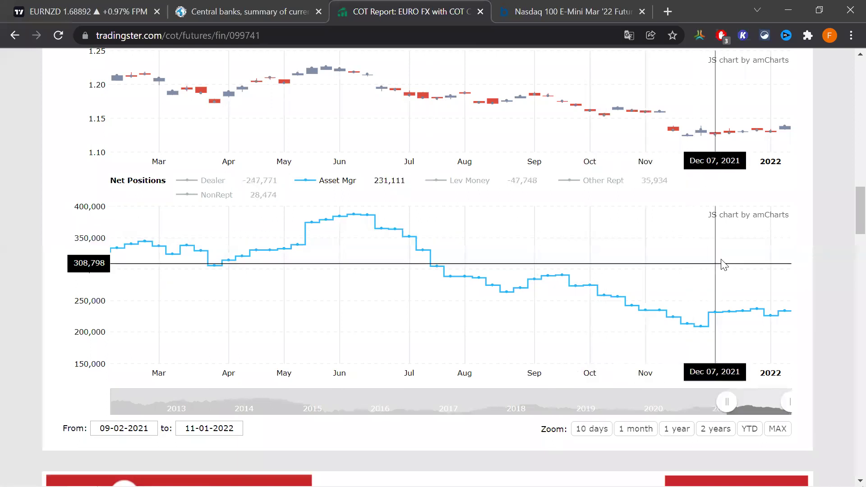
pyautogui.click(135, 13)
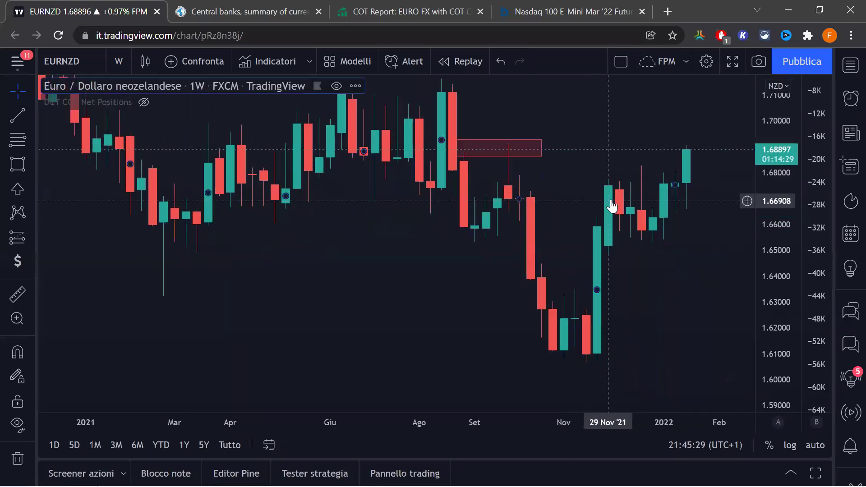
pyautogui.scroll(-2, 658, 202)
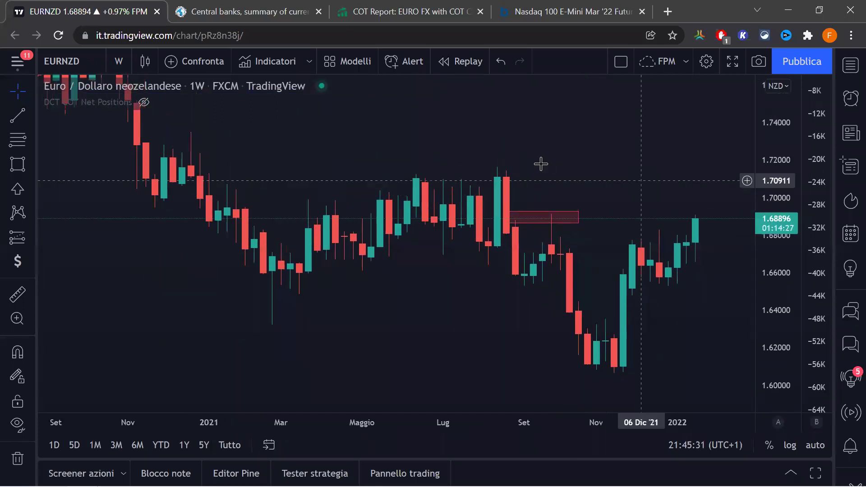
pyautogui.hscroll(3, 540, 167)
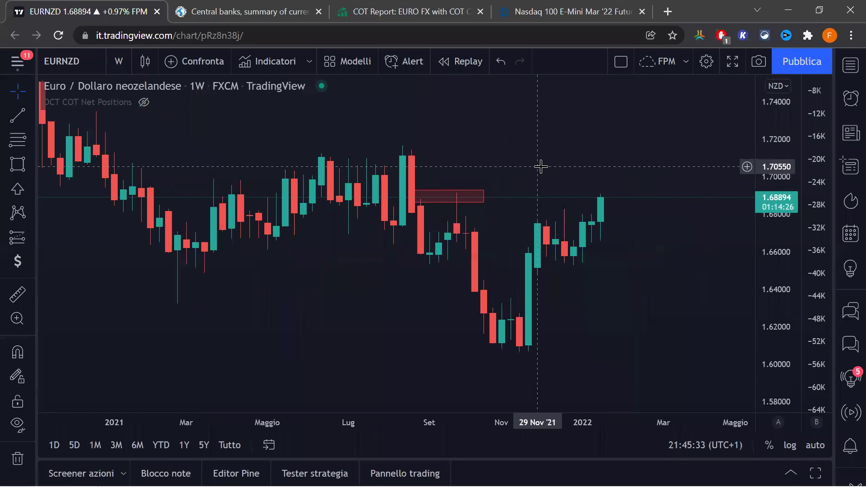
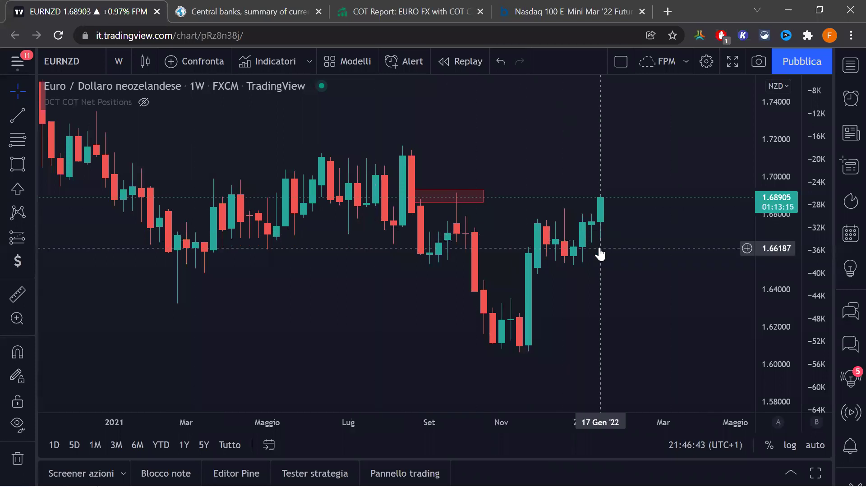
# Change the weekly chart's symbol from EURNZD to CADJPY and zoom in on 2021–2022
pyautogui.scroll(-2, 600, 251)
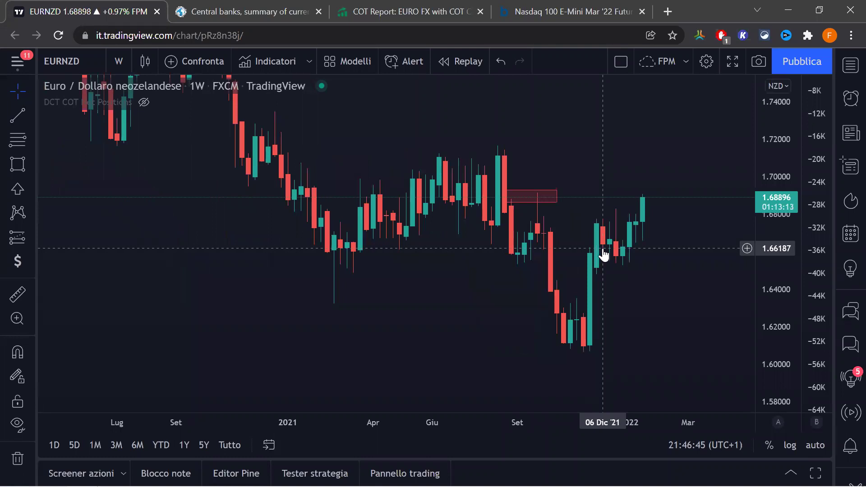
pyautogui.click(62, 61)
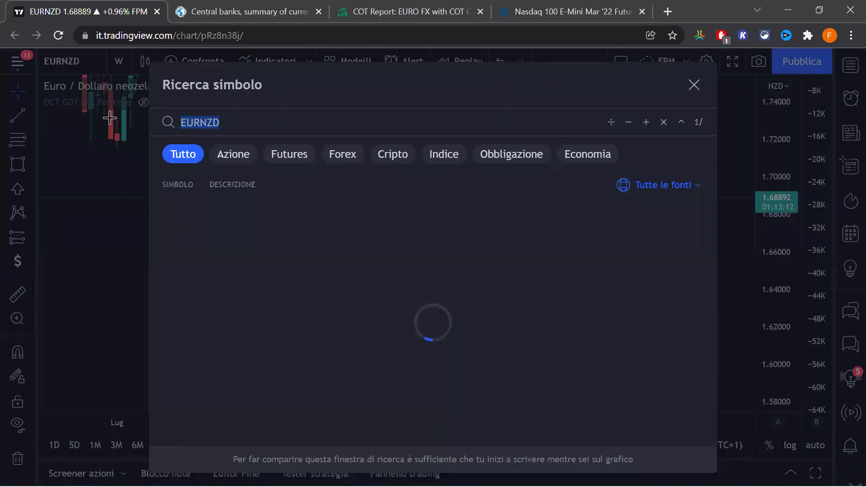
pyautogui.write('CADJPY')
pyautogui.press('Return')
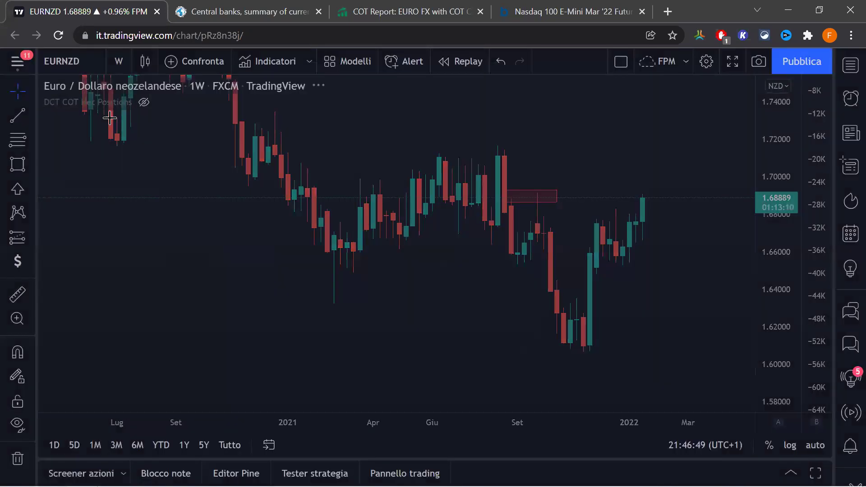
pyautogui.scroll(-3, 373, 201)
pyautogui.rightClick(373, 201)
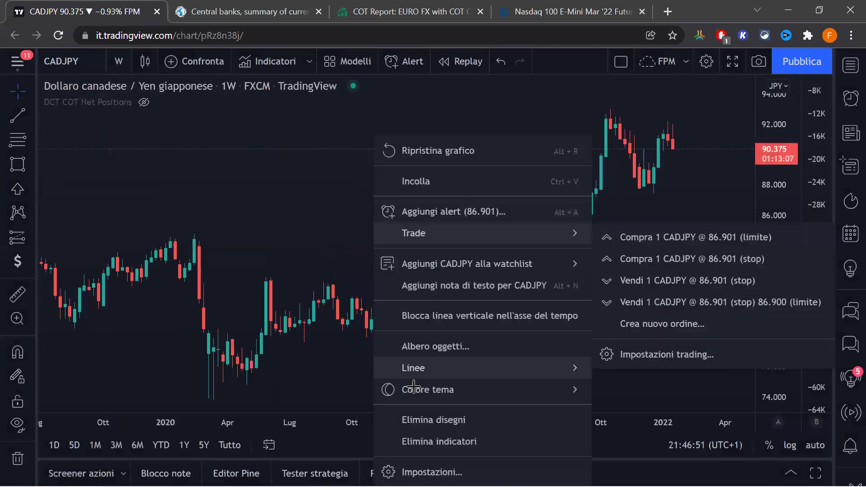
pyautogui.click(350, 255)
pyautogui.scroll(3, 285, 266)
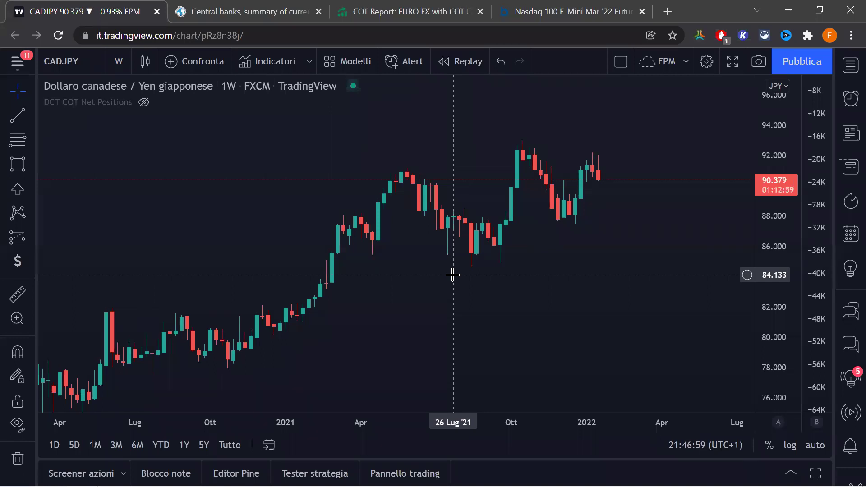
# Read the Canada (0.250%) and Japan (-0.100%) central bank rates, then zoom out the CADJPY chart to 2019–2023
pyautogui.click(260, 12)
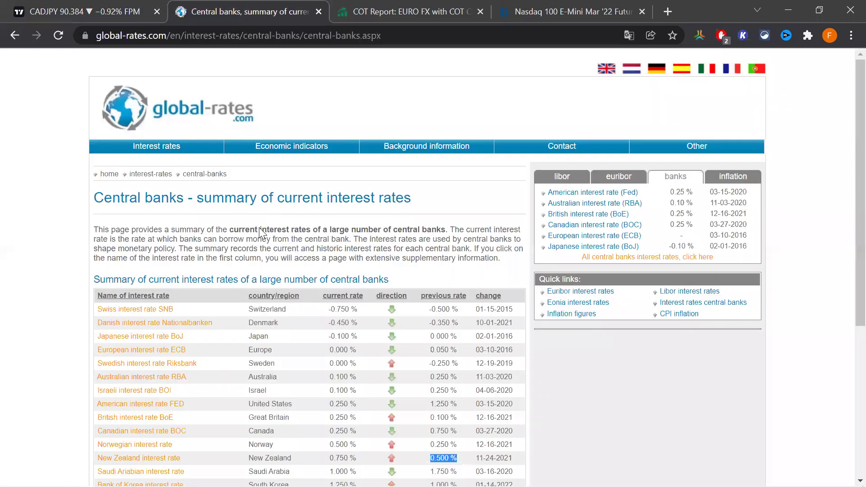
pyautogui.scroll(-2, 259, 230)
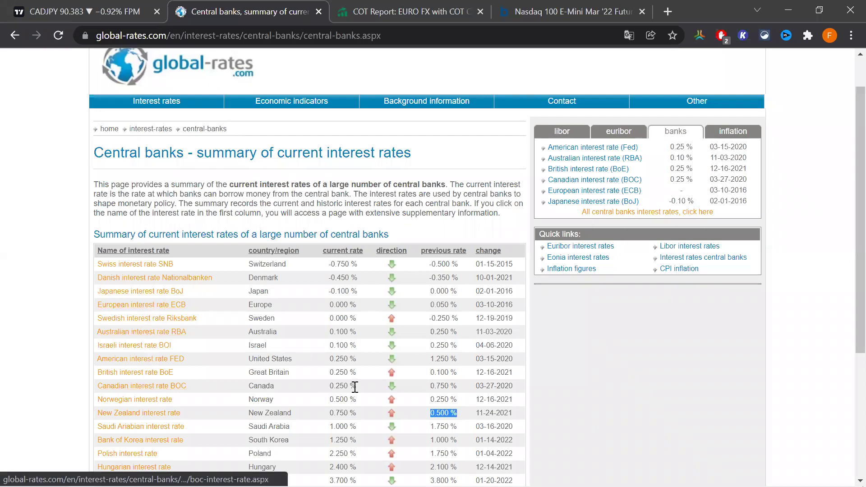
pyautogui.click(354, 387)
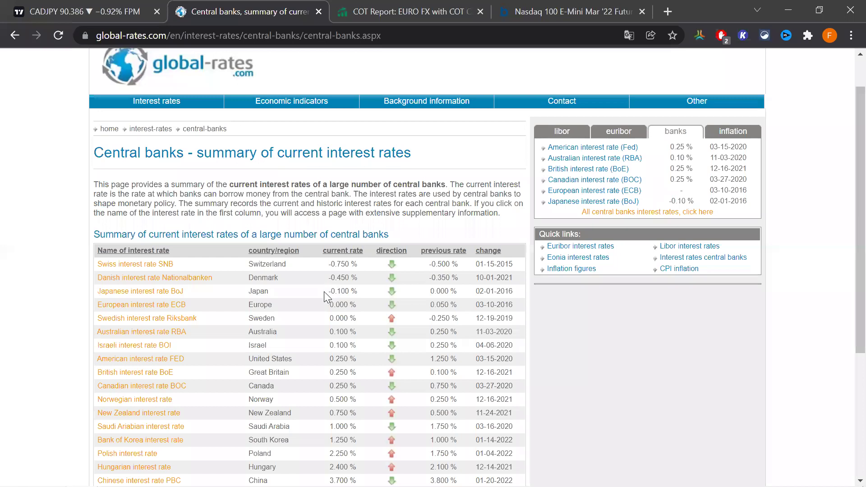
pyautogui.hotkey('ctrl', '1')
pyautogui.scroll(-5, 482, 317)
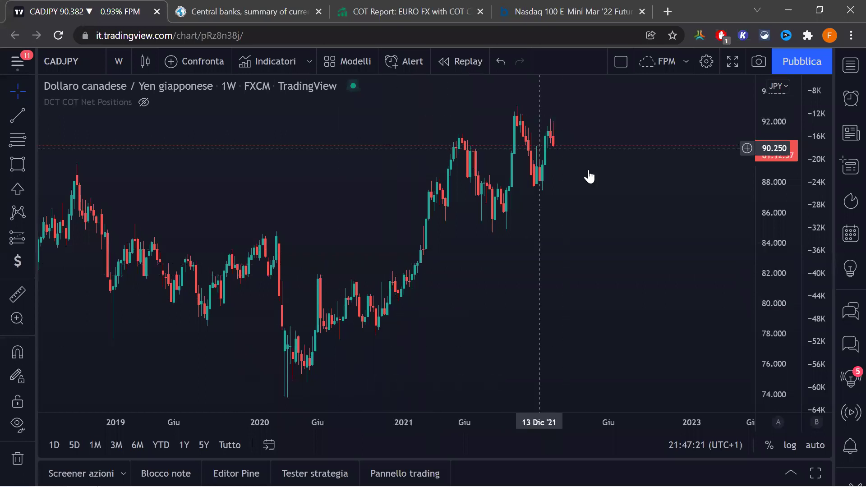
# Bring up the global-rates.com central banks summary tab
pyautogui.click(248, 8)
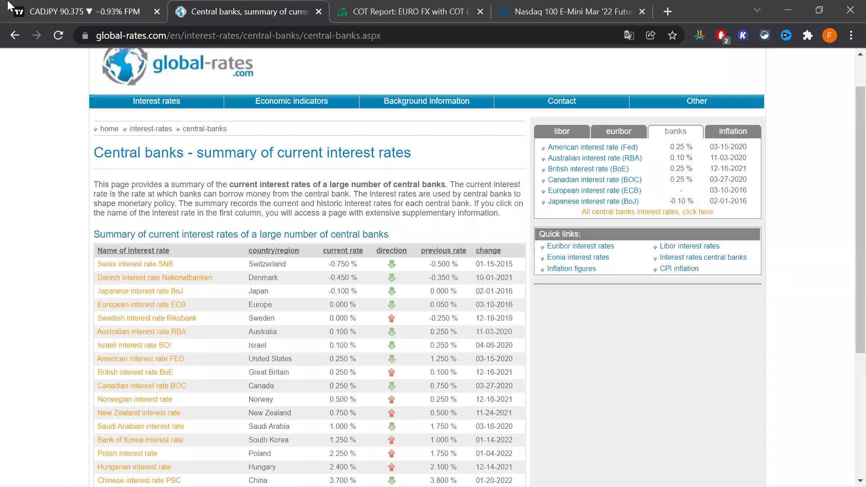
# Pan the CADJPY weekly chart to center the 2020–2022 candles, then bring up the Euro FX COT report
pyautogui.hotkey('ctrl', 'shift', 'Tab')
pyautogui.moveTo(363, 239); pyautogui.dragTo(348, 238)
pyautogui.scroll(3, 360, 271)
pyautogui.moveTo(391, 309); pyautogui.dragTo(409, 311)
pyautogui.moveTo(407, 311); pyautogui.dragTo(513, 339)
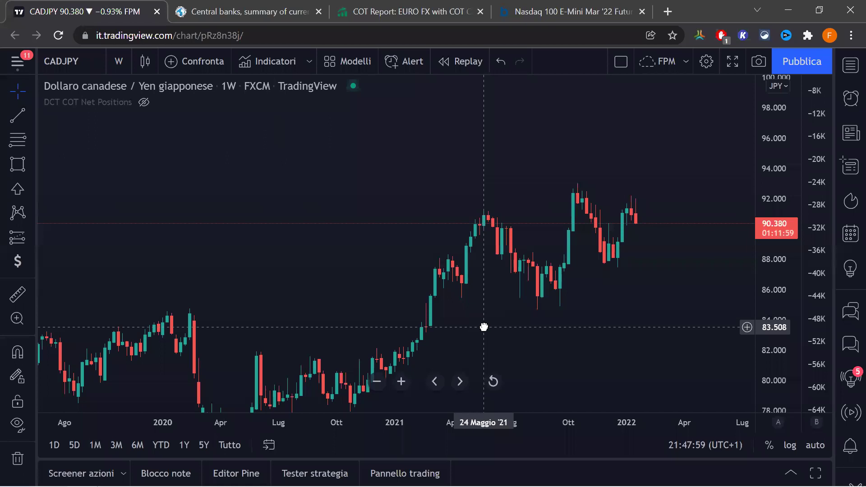
pyautogui.click(408, 10)
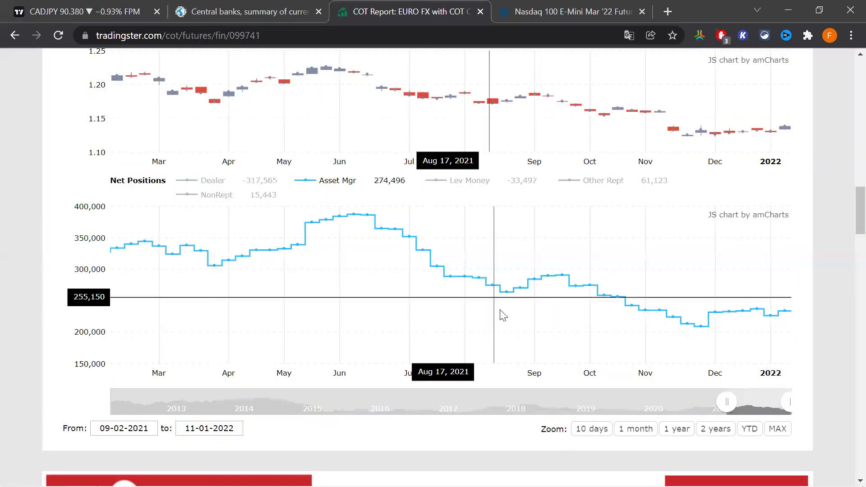
# Go from the Euro FX report via the COT Reports overview to the Canadian Dollar report
pyautogui.scroll(5, 498, 314)
pyautogui.scroll(10, 497, 314)
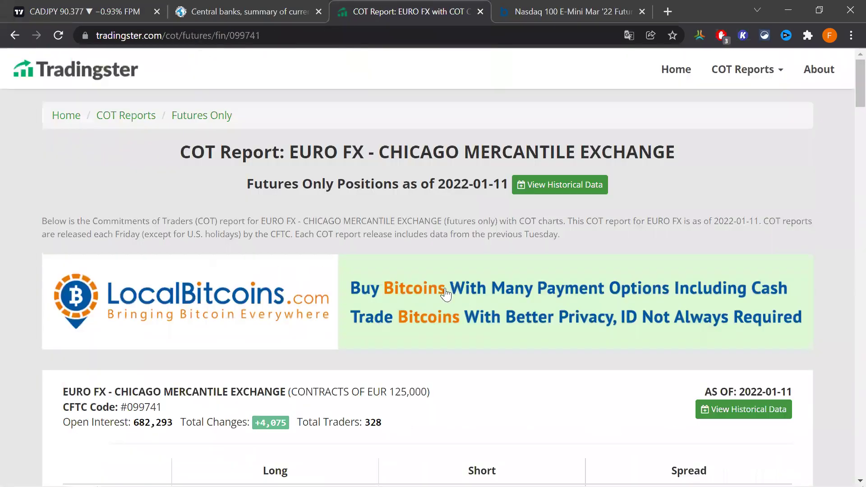
pyautogui.click(144, 116)
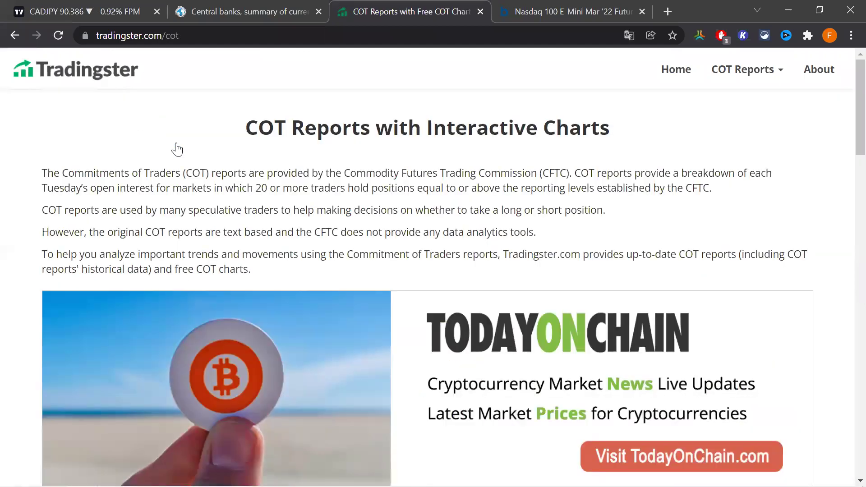
pyautogui.scroll(-1, 177, 150)
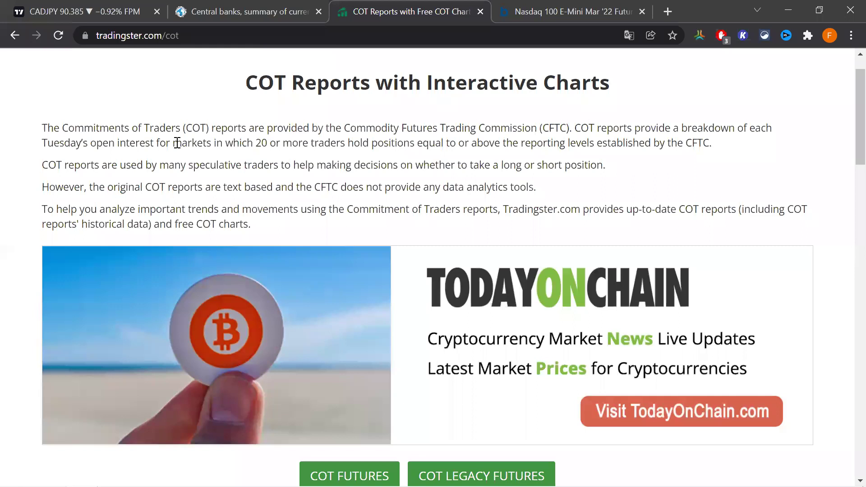
pyautogui.scroll(-1, 176, 143)
pyautogui.scroll(-7, 176, 143)
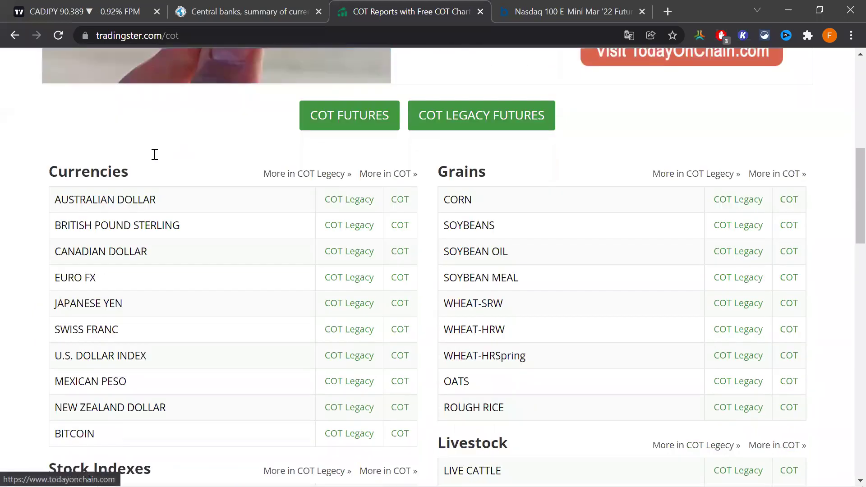
pyautogui.scroll(-1, 149, 159)
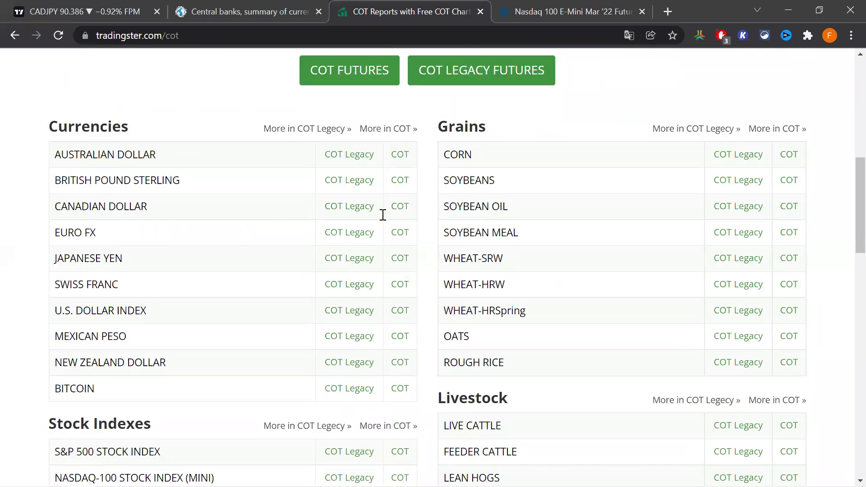
pyautogui.click(400, 207)
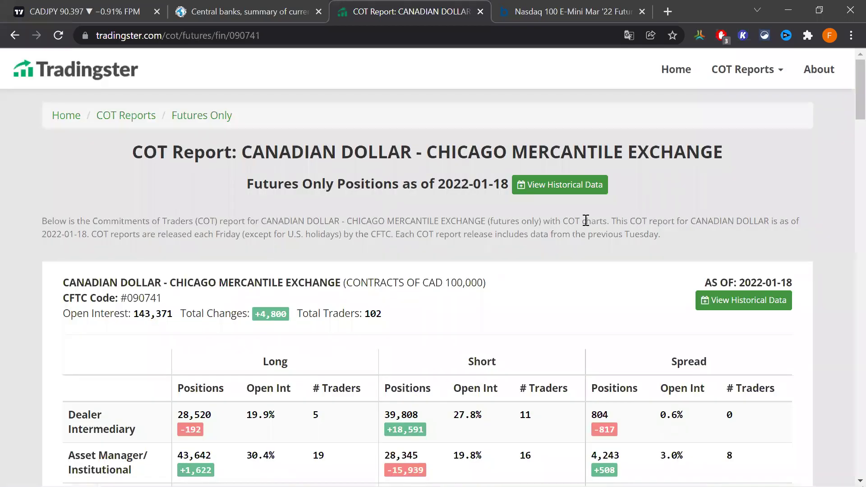
# Hide the Other Rept, NonRept and Dealer series in the Canadian dollar net positions chart, then return to CADJPY
pyautogui.scroll(-15, 587, 221)
pyautogui.scroll(-9, 591, 230)
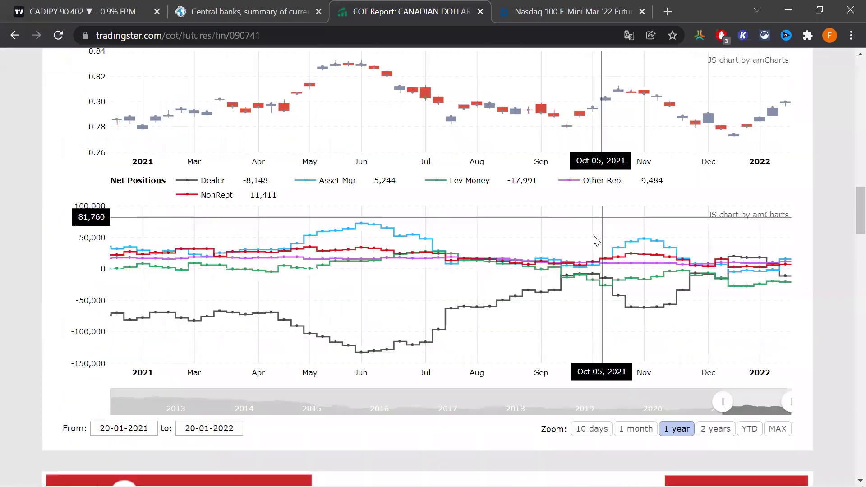
pyautogui.scroll(4, 542, 316)
pyautogui.click(580, 364)
pyautogui.scroll(-2, 452, 343)
pyautogui.click(189, 288)
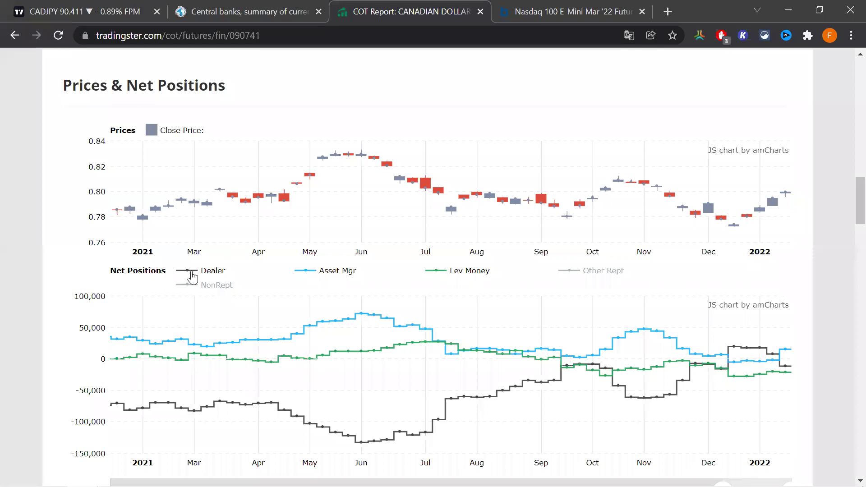
pyautogui.click(191, 273)
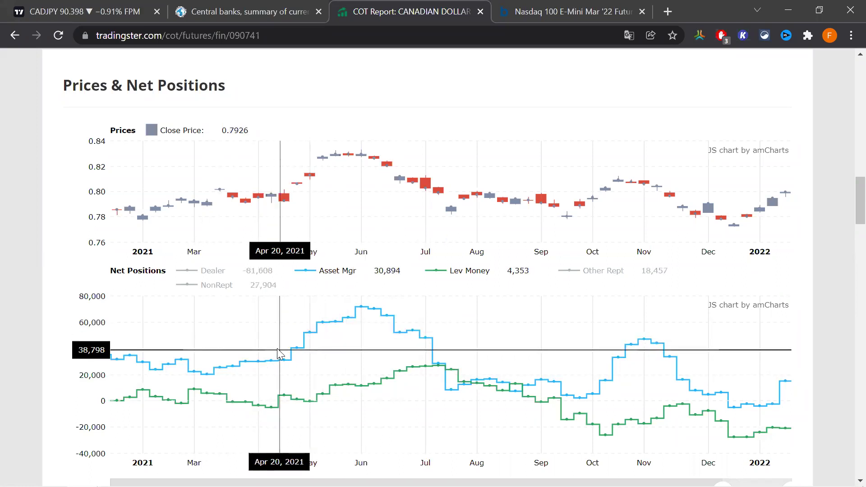
pyautogui.hotkey('ctrl', '1')
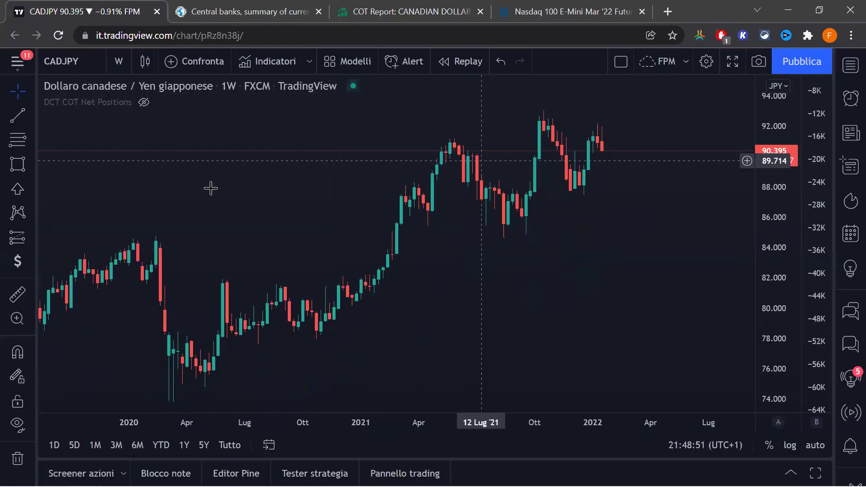
# Glance at the central-bank rates table, then return to the COT net positions chart and cancel its zoom
pyautogui.click(249, 9)
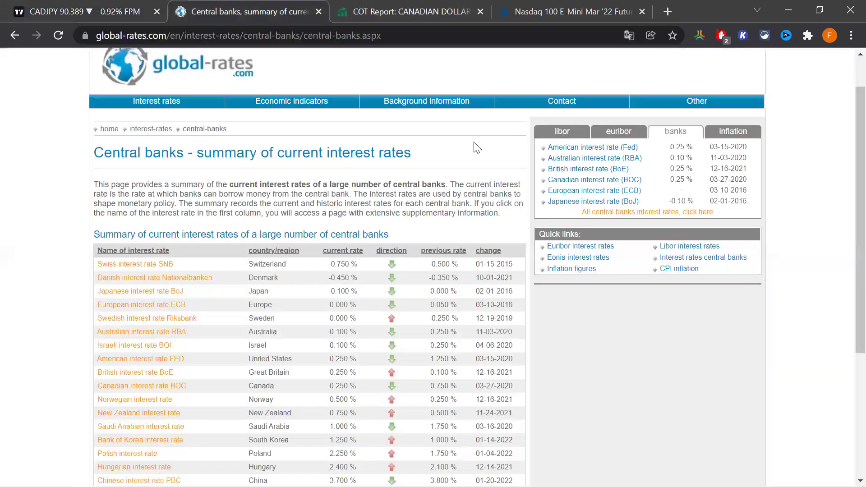
pyautogui.hotkey('ctrl', '3')
pyautogui.moveTo(362, 370); pyautogui.dragTo(323, 363)
pyautogui.rightClick(323, 363)
pyautogui.press('Escape')
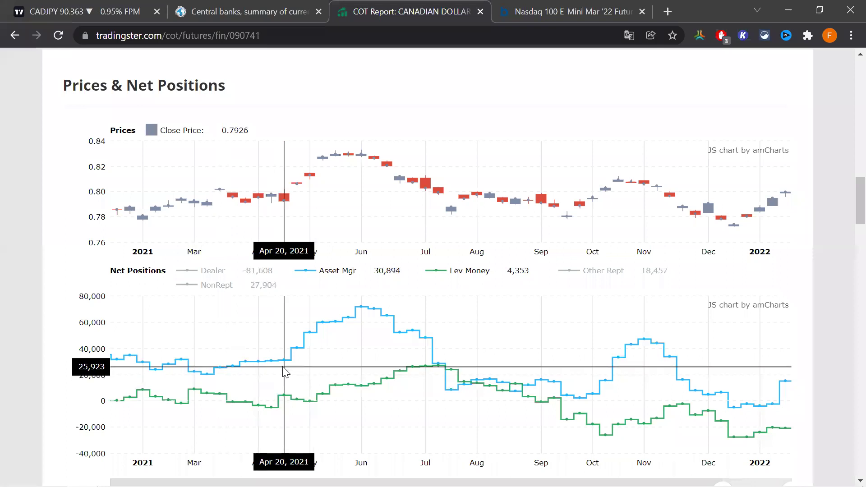
# Load the Canadian Dollar COT historical report for 20 April 2021
pyautogui.scroll(15, 421, 377)
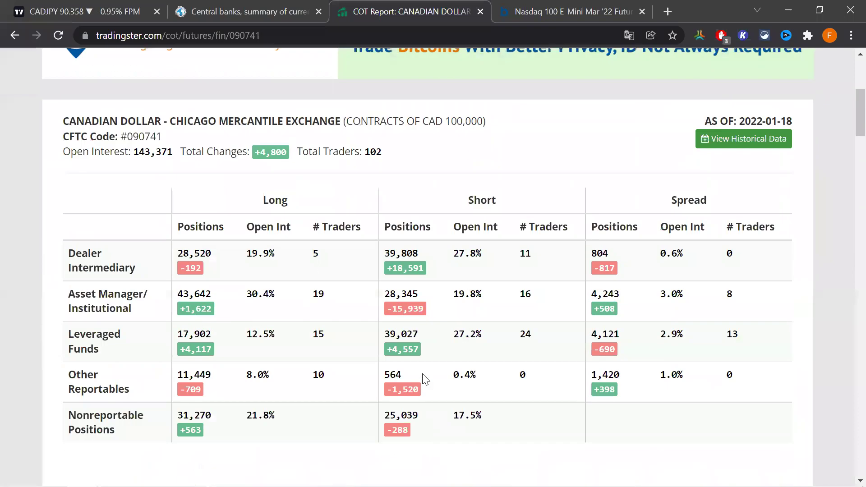
pyautogui.scroll(10, 426, 380)
pyautogui.scroll(-3, 727, 266)
pyautogui.click(727, 274)
pyautogui.click(595, 301)
pyautogui.click(596, 301)
pyautogui.click(596, 302)
pyautogui.click(595, 302)
pyautogui.click(595, 301)
pyautogui.click(596, 301)
pyautogui.click(597, 301)
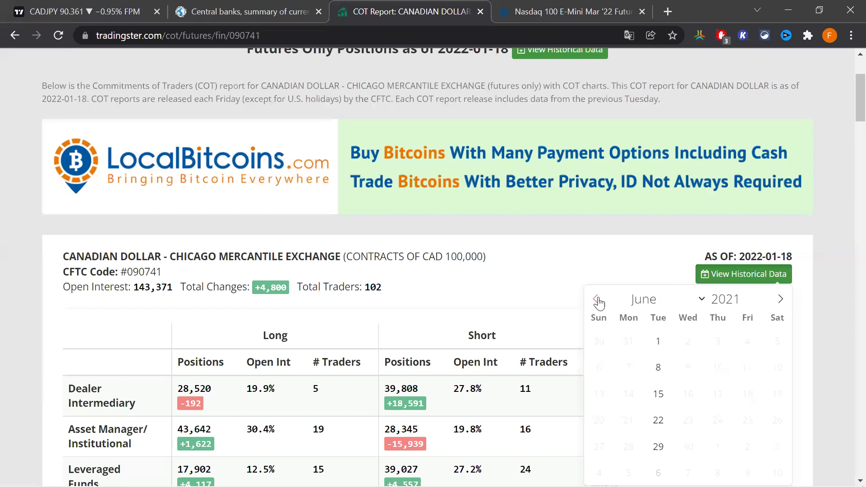
pyautogui.click(598, 302)
pyautogui.click(597, 301)
pyautogui.click(598, 301)
pyautogui.click(780, 300)
pyautogui.scroll(-1, 722, 343)
pyautogui.click(659, 375)
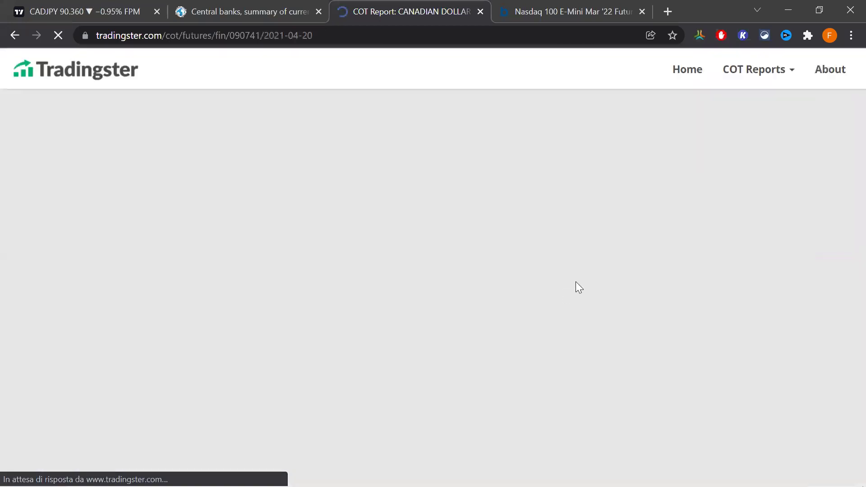
# Highlight the dealer figures: short change +10,642 and long positions 4,335
pyautogui.scroll(-2, 281, 291)
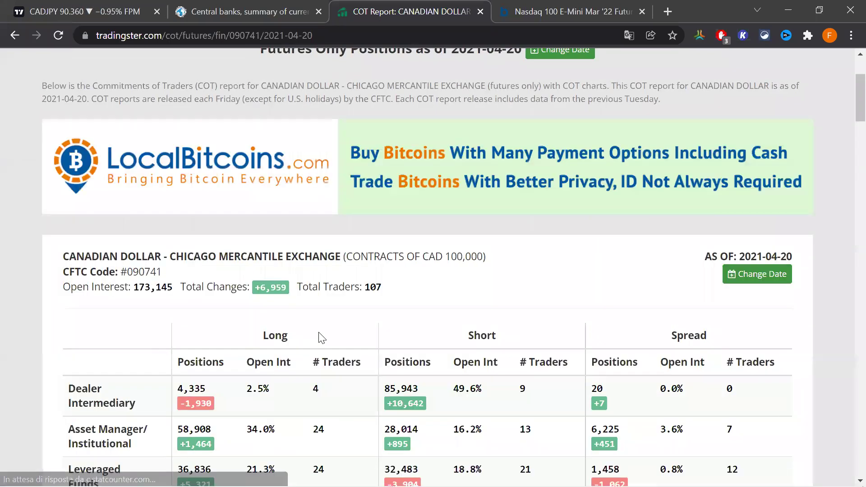
pyautogui.scroll(-3, 322, 337)
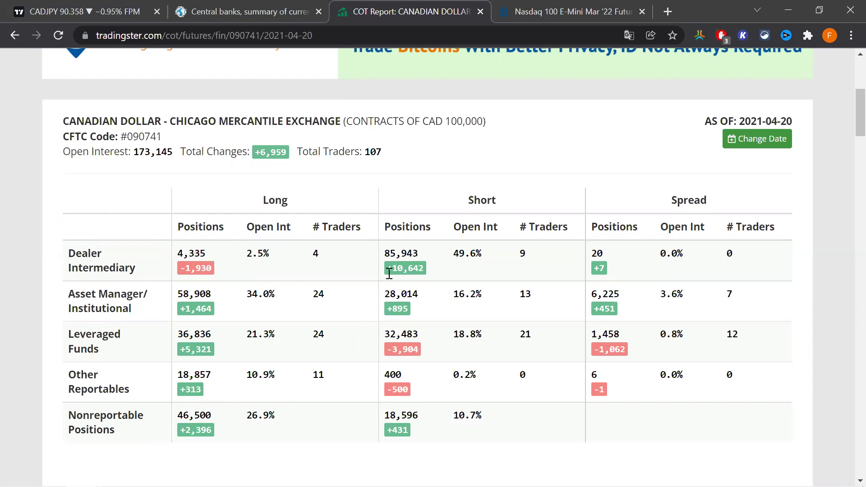
pyautogui.doubleClick(418, 266)
pyautogui.click(419, 264)
pyautogui.doubleClick(418, 266)
pyautogui.click(419, 265)
pyautogui.tripleClick(201, 269)
pyautogui.click(203, 271)
# Highlight asset manager +1,464, leveraged funds -3,904 and +5,321, dealer +10,642, and the AS OF date
pyautogui.moveTo(212, 309); pyautogui.dragTo(182, 310)
pyautogui.click(182, 309)
pyautogui.moveTo(386, 350); pyautogui.dragTo(417, 350)
pyautogui.click(420, 356)
pyautogui.moveTo(212, 354); pyautogui.dragTo(182, 353)
pyautogui.click(186, 353)
pyautogui.moveTo(212, 311); pyautogui.dragTo(181, 311)
pyautogui.click(179, 318)
pyautogui.moveTo(386, 268); pyautogui.dragTo(421, 269)
pyautogui.click(421, 269)
pyautogui.moveTo(765, 123); pyautogui.dragTo(789, 122)
pyautogui.click(626, 159)
# Switch the CADJPY chart to 4-hour candles and scroll back to April 2021
pyautogui.click(107, 10)
pyautogui.click(115, 54)
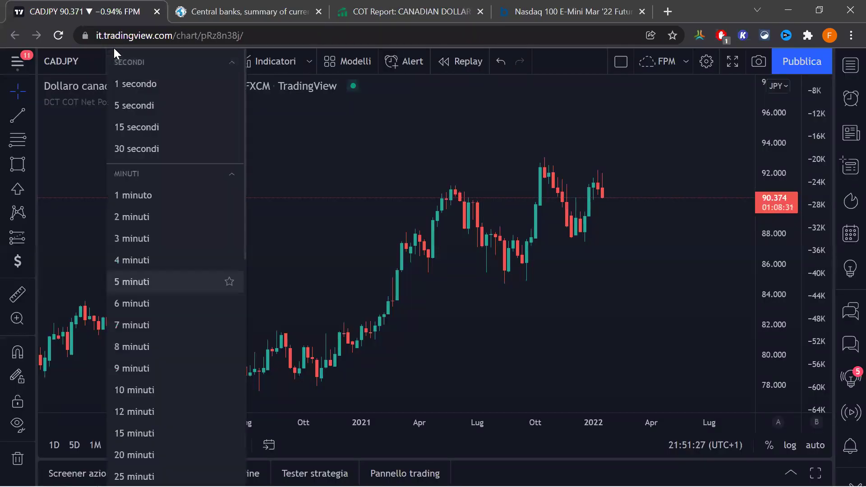
pyautogui.scroll(-10, 156, 351)
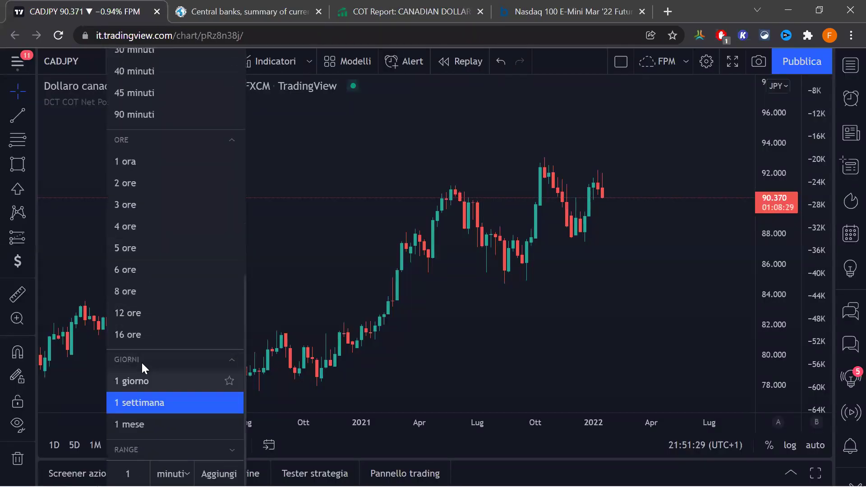
pyautogui.click(141, 379)
pyautogui.click(117, 62)
pyautogui.click(131, 379)
pyautogui.scroll(-3, 575, 290)
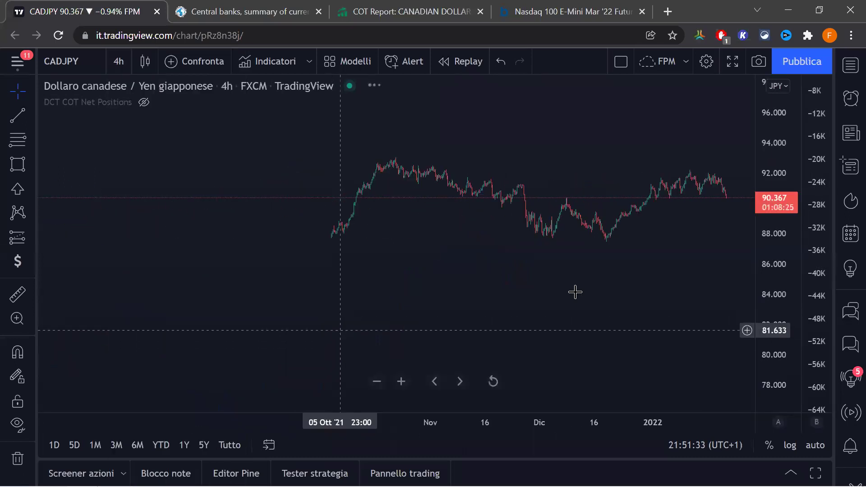
pyautogui.hscroll(-10, 645, 292)
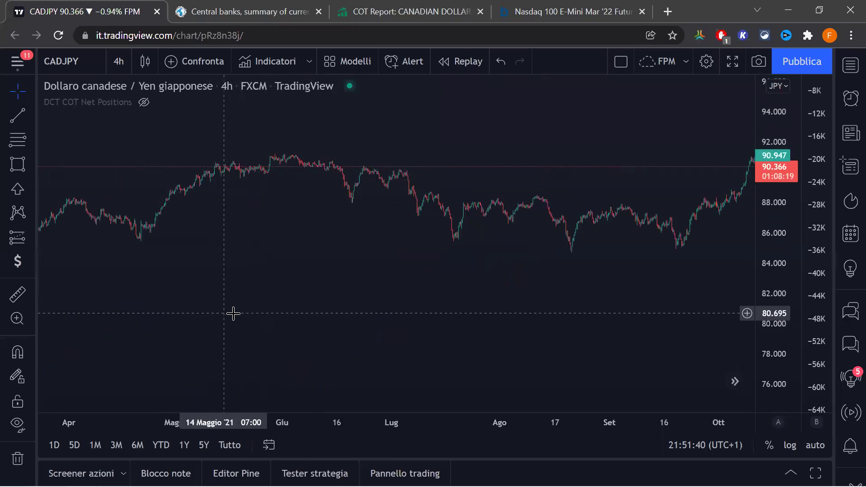
# Glance at the Canadian dollar COT report, then return to the CADJPY chart
pyautogui.click(428, 5)
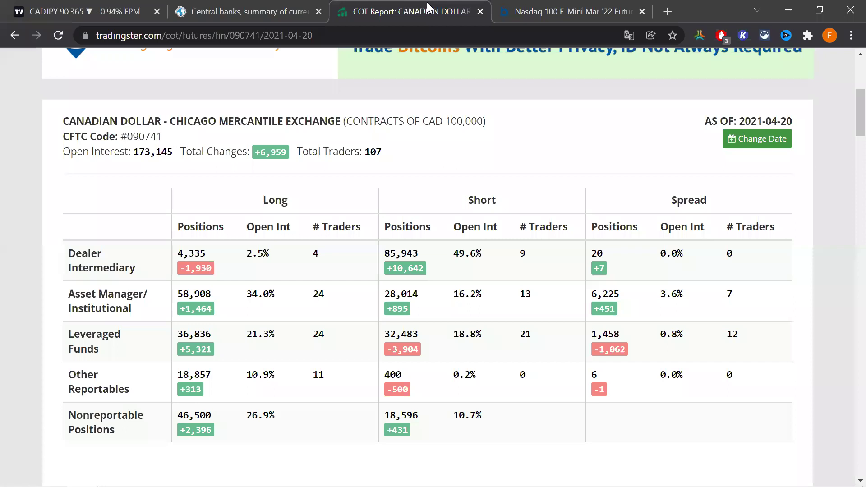
pyautogui.scroll(2, 603, 167)
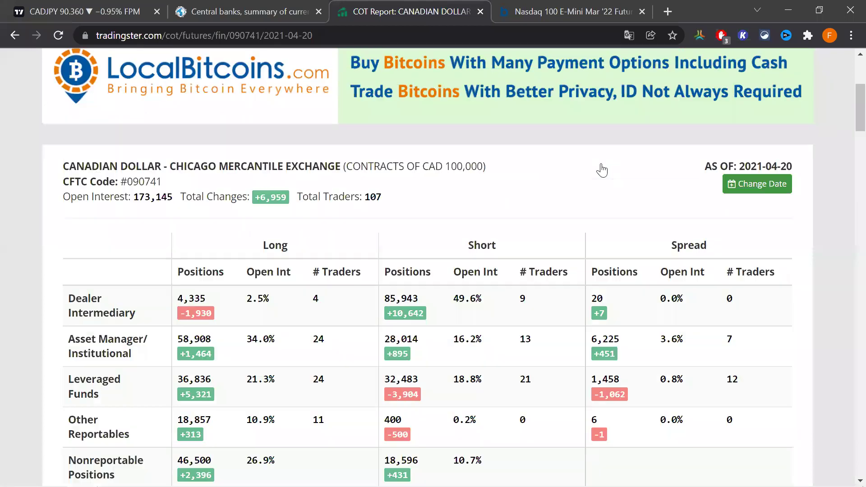
pyautogui.click(89, 10)
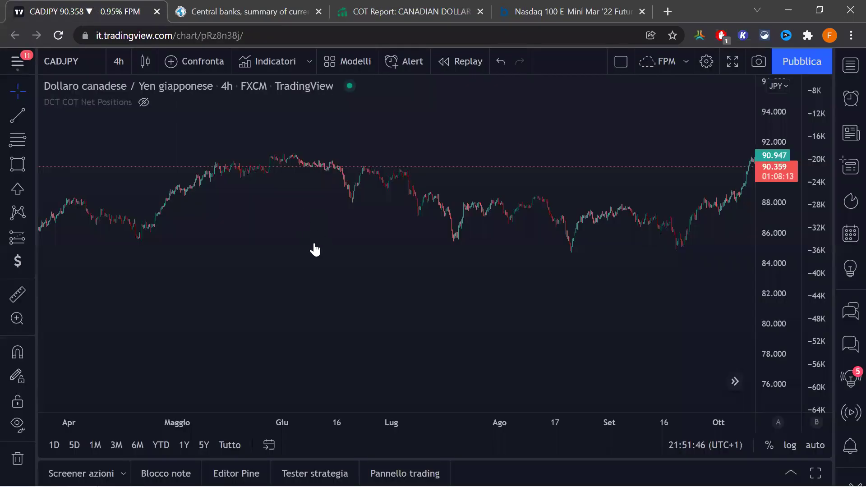
# With the freehand brush, circle the April 2021 low and draw a line from the March low
pyautogui.moveTo(153, 290); pyautogui.dragTo(636, 297)
pyautogui.scroll(5, 495, 228)
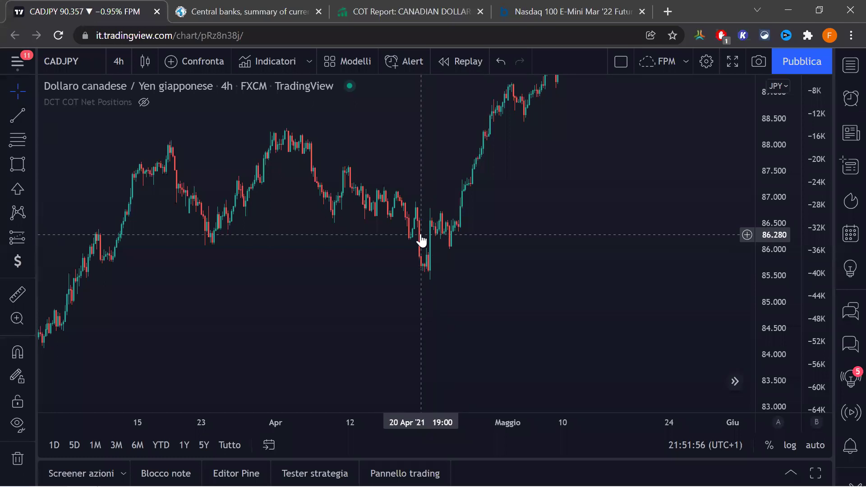
pyautogui.click(26, 163)
pyautogui.click(122, 168)
pyautogui.moveTo(451, 276)
pyautogui.mouseDown()
pyautogui.moveTo(393, 266)
pyautogui.moveTo(452, 257)
pyautogui.moveTo(442, 283)
pyautogui.mouseUp()
pyautogui.moveTo(204, 246); pyautogui.dragTo(439, 235)
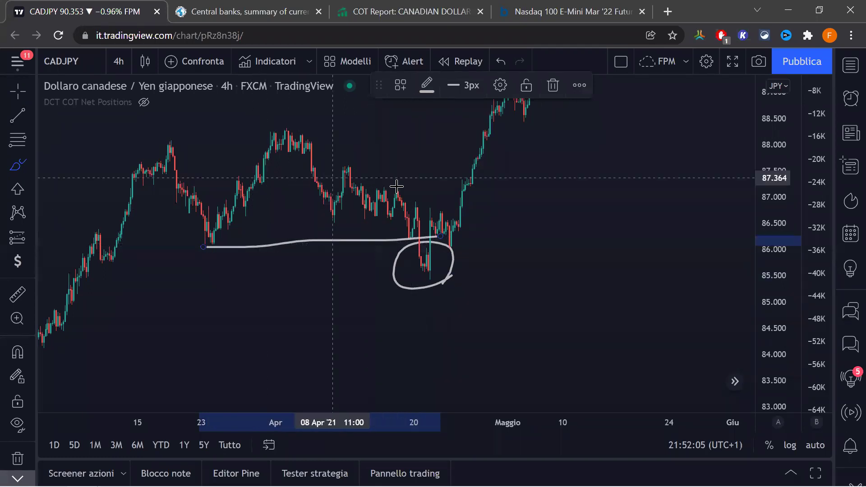
# Add a mark below the March low, an upward rally arrow and a downward arrow
pyautogui.moveTo(210, 257)
pyautogui.mouseDown()
pyautogui.moveTo(232, 271)
pyautogui.moveTo(215, 280)
pyautogui.moveTo(289, 253)
pyautogui.moveTo(440, 173)
pyautogui.mouseUp()
pyautogui.moveTo(419, 337)
pyautogui.mouseDown()
pyautogui.moveTo(609, 139)
pyautogui.moveTo(568, 146)
pyautogui.mouseUp()
pyautogui.moveTo(249, 308)
pyautogui.mouseDown()
pyautogui.moveTo(415, 396)
pyautogui.moveTo(348, 384)
pyautogui.mouseUp()
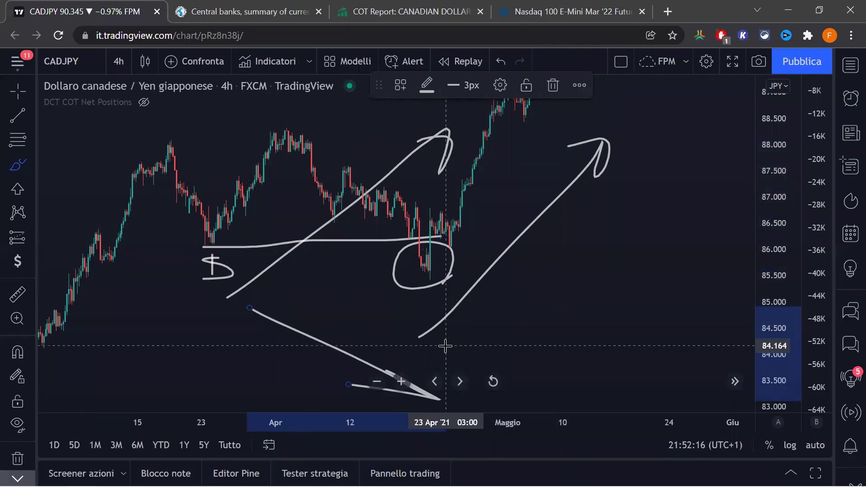
pyautogui.click(12, 94)
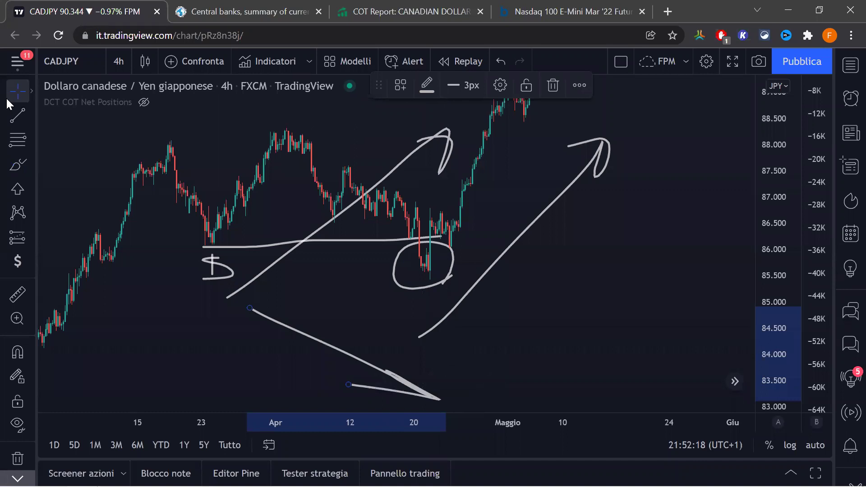
# Zoom out and pan the CADJPY 4-hour chart to show May–August 2021 after the arrows
pyautogui.moveTo(408, 228)
pyautogui.mouseDown()
pyautogui.moveTo(338, 338)
pyautogui.moveTo(296, 357)
pyautogui.mouseUp()
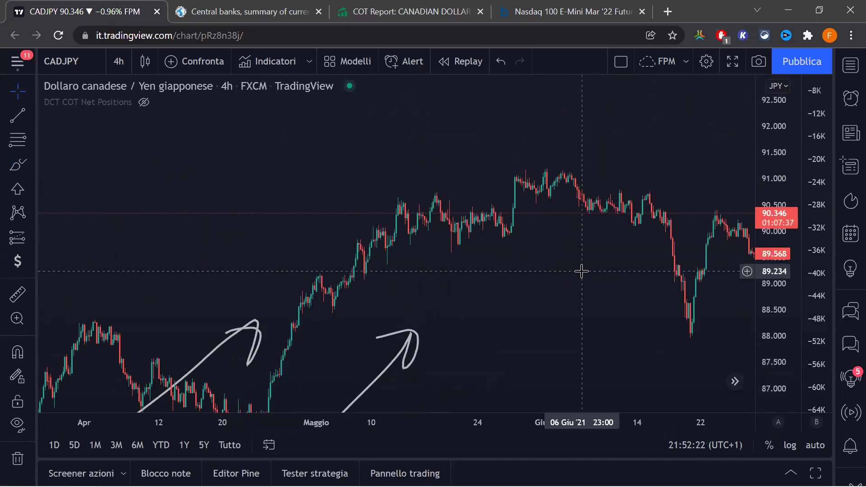
pyautogui.scroll(-4, 582, 271)
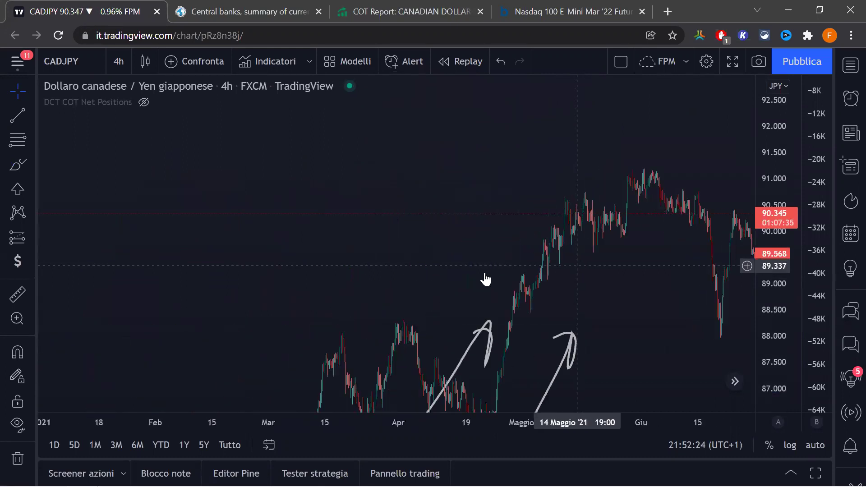
pyautogui.moveTo(324, 232); pyautogui.dragTo(249, 226)
pyautogui.moveTo(448, 245); pyautogui.dragTo(311, 259)
pyautogui.moveTo(440, 258); pyautogui.dragTo(381, 236)
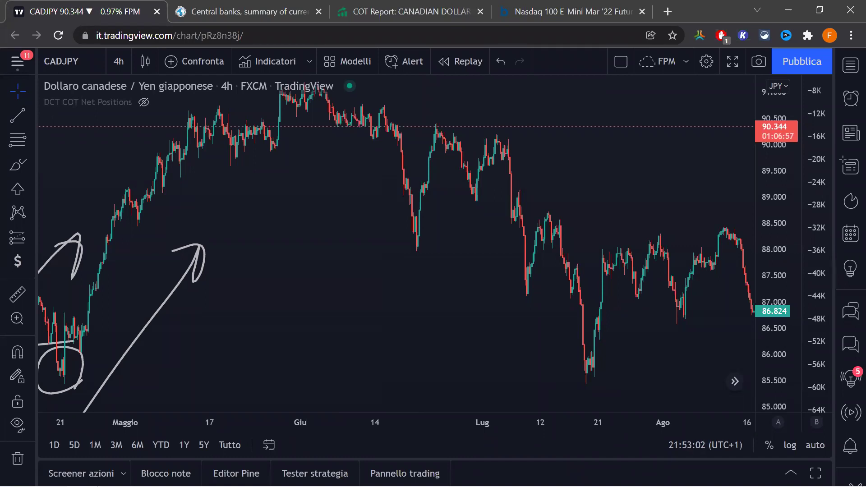
pyautogui.scroll(-3, 393, 261)
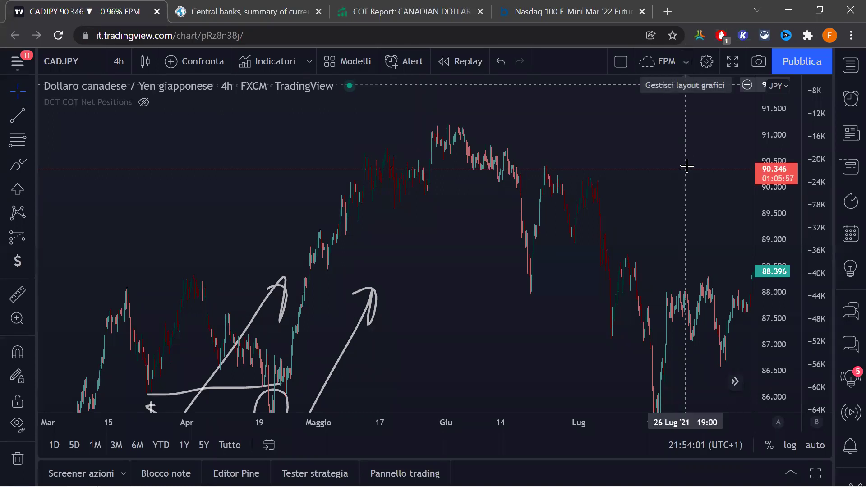
# Search 'trustpilot fabervaale' in a new Chrome tab and open the Trustpilot review page
pyautogui.click(668, 12)
pyautogui.write('t')
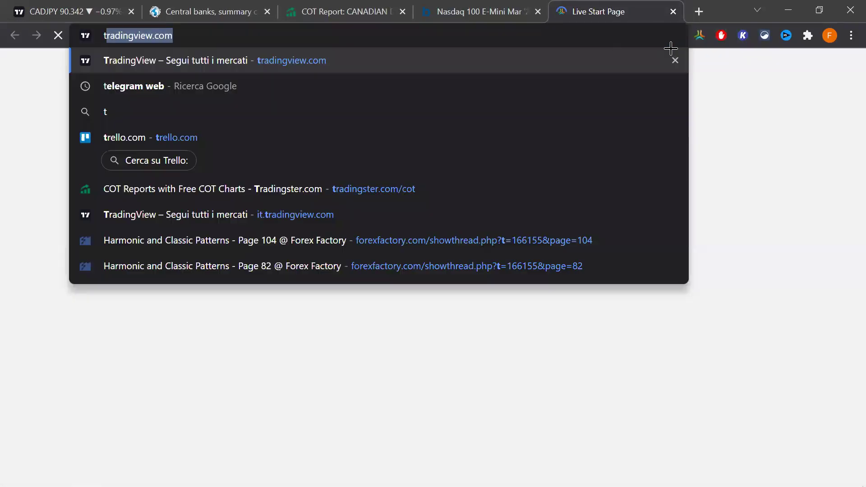
pyautogui.write('rustpilot fae')
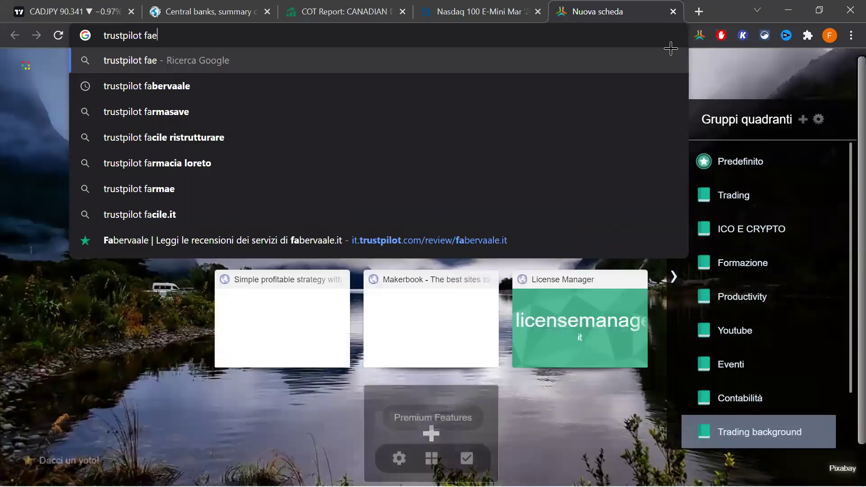
pyautogui.press('BackSpace')
pyautogui.write('bervaale')
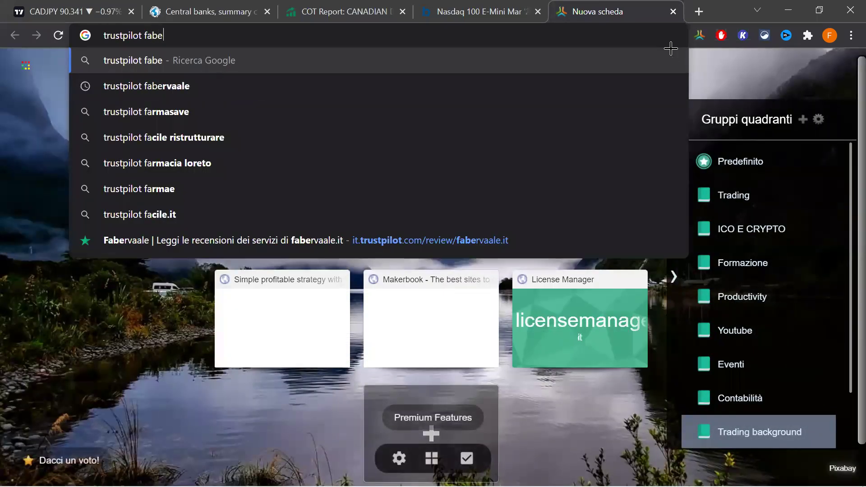
pyautogui.press('Return')
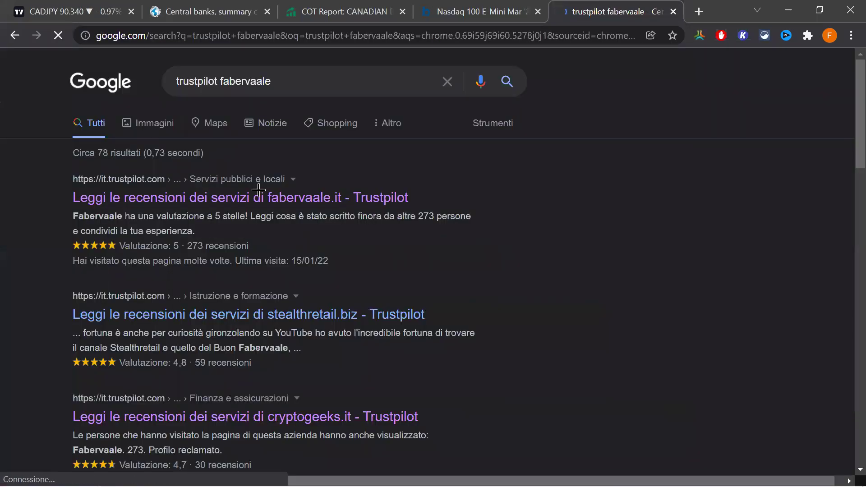
pyautogui.click(246, 201)
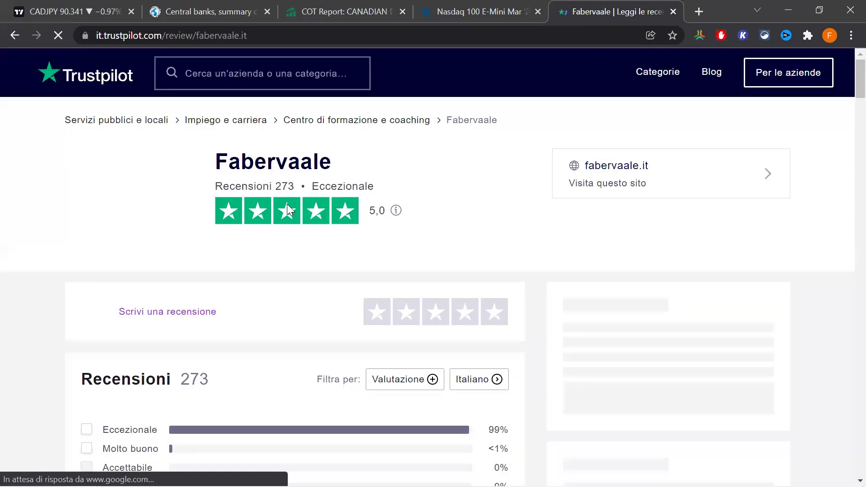
# Scroll through the 5.0-rated Trustpilot reviews, then switch back to the CADJPY chart tab
pyautogui.scroll(-5, 299, 209)
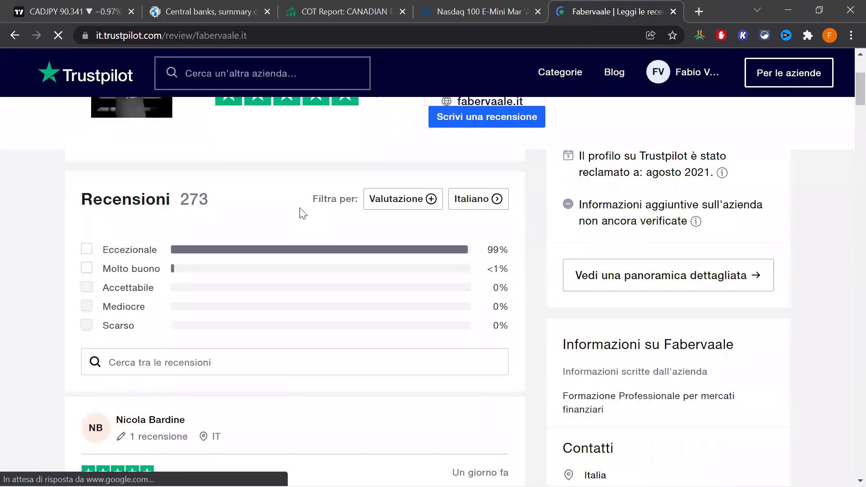
pyautogui.scroll(5, 332, 219)
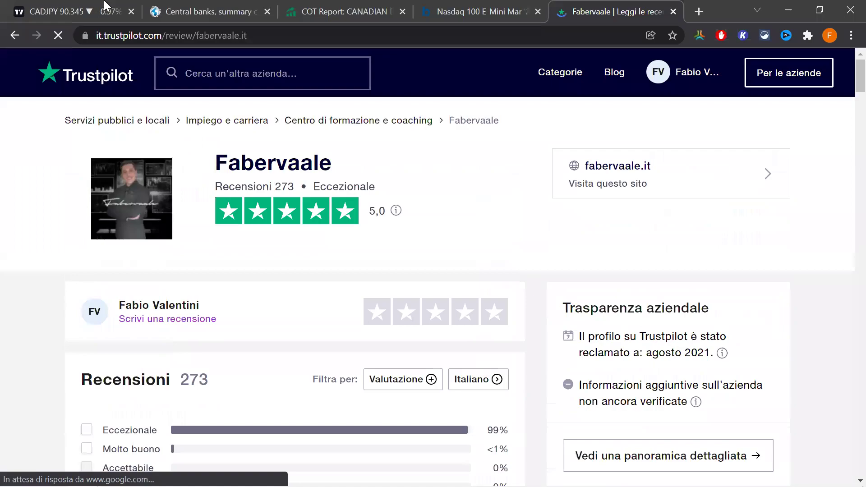
pyautogui.hotkey('ctrl', '1')
pyautogui.hscroll(3, 449, 245)
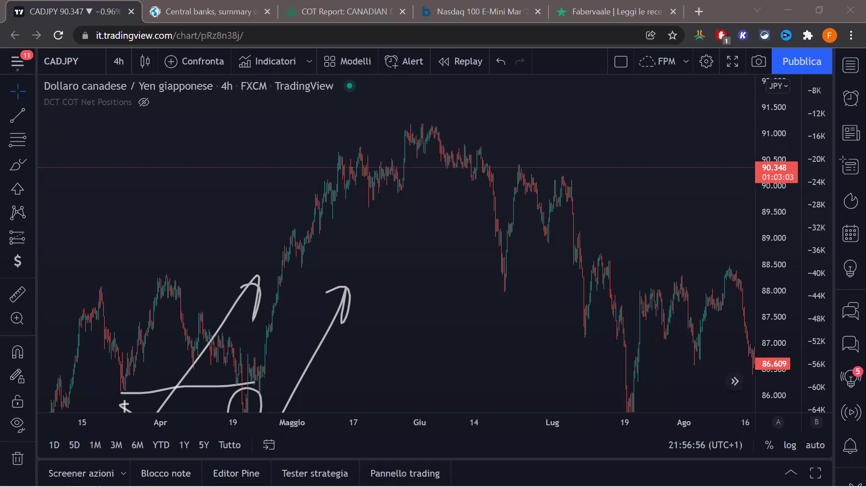
# Switch the 4-hour chart symbol from CADJPY to EURNZD via Symbol Search
pyautogui.moveTo(92, 108)
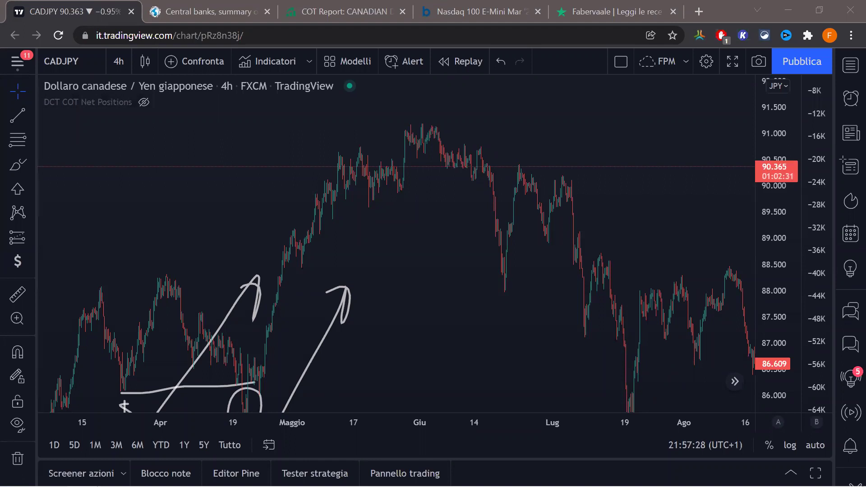
pyautogui.click(66, 57)
pyautogui.write('EURNZD')
pyautogui.press('Return')
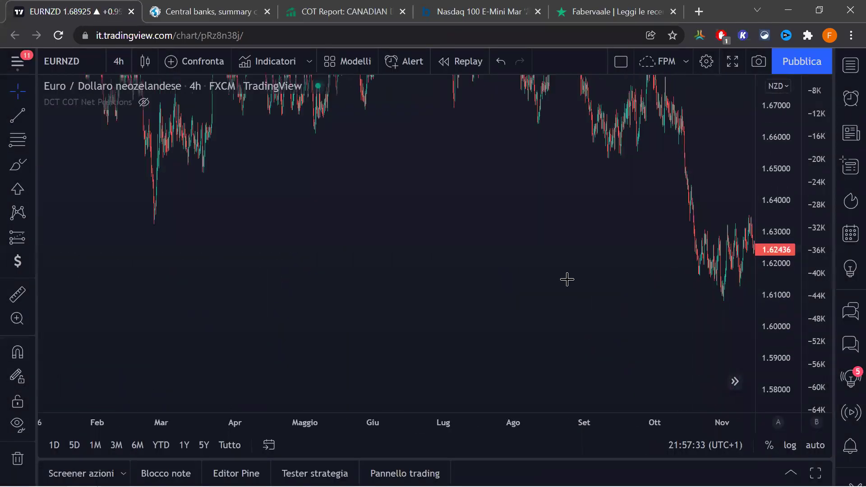
# Zoom the EURNZD chart and select the 2020 red rectangle and short horizontal line
pyautogui.scroll(-2, 619, 315)
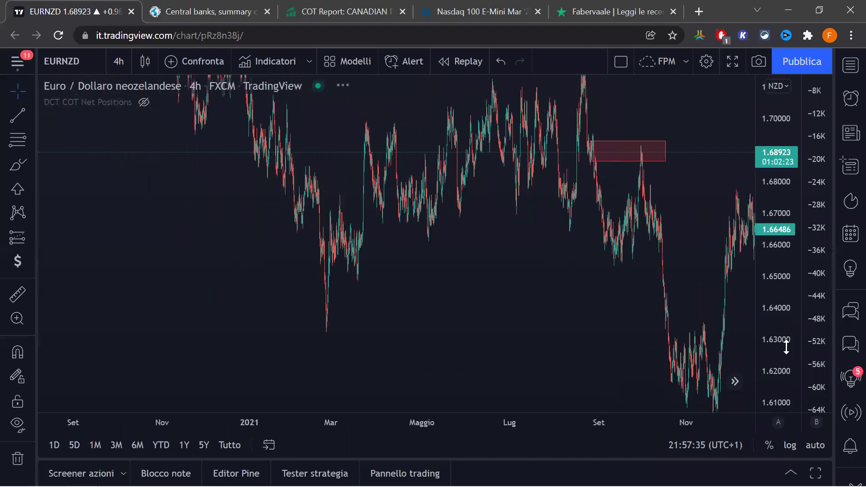
pyautogui.hscroll(-10, 496, 271)
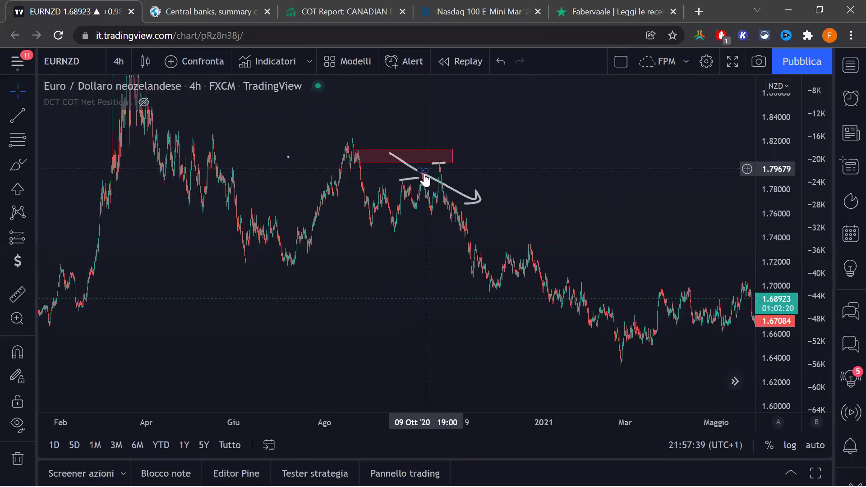
pyautogui.click(353, 161)
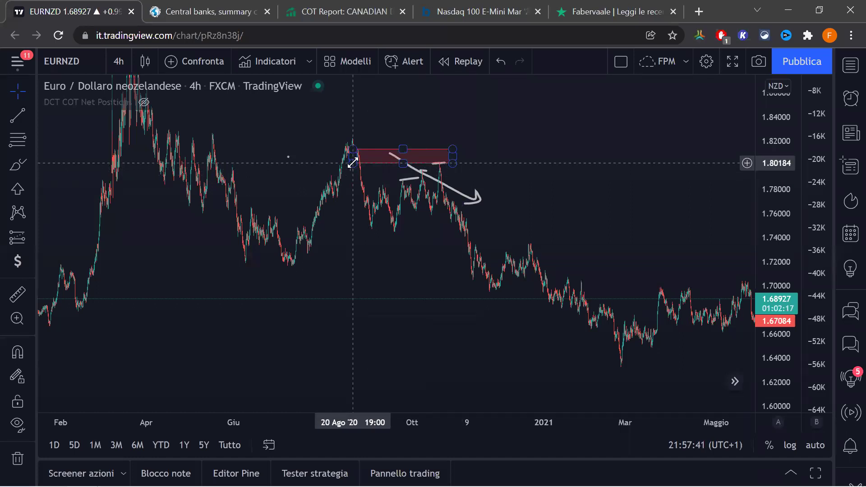
pyautogui.click(437, 165)
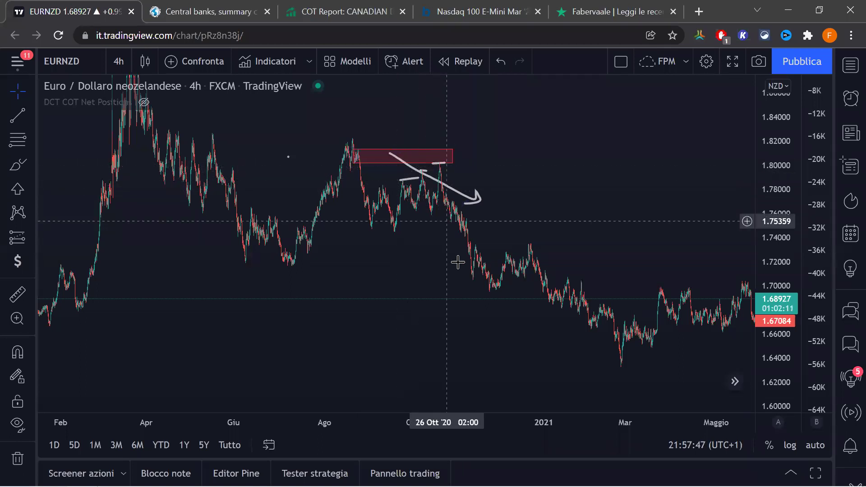
# Pan the EURNZD chart to show mid-2021 through early 2022
pyautogui.hscroll(10, 373, 228)
pyautogui.hscroll(5, 584, 258)
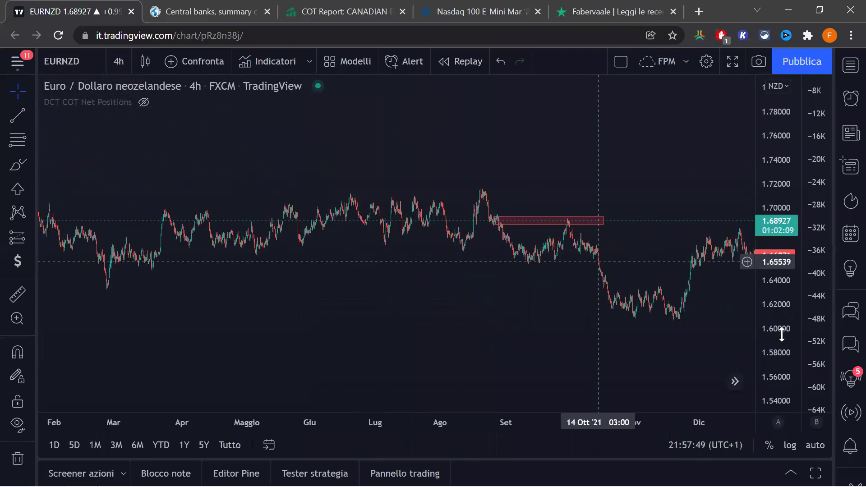
pyautogui.scroll(5, 613, 147)
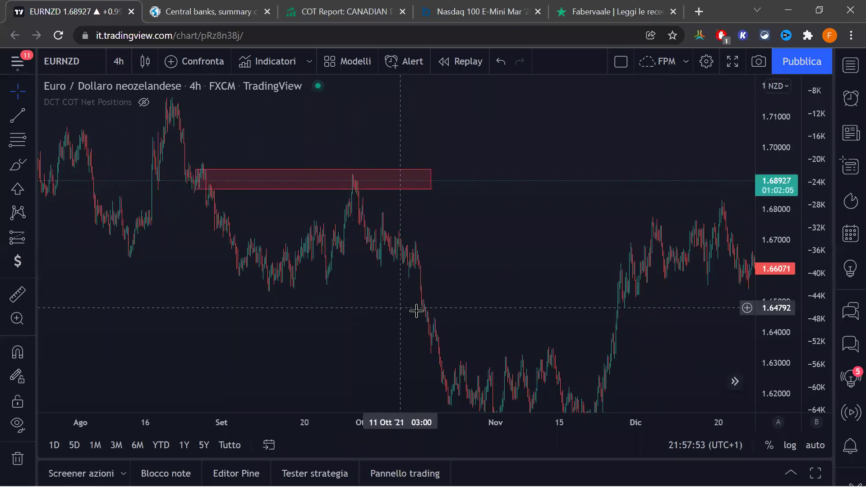
pyautogui.scroll(-3, 433, 315)
pyautogui.moveTo(465, 319); pyautogui.dragTo(300, 252)
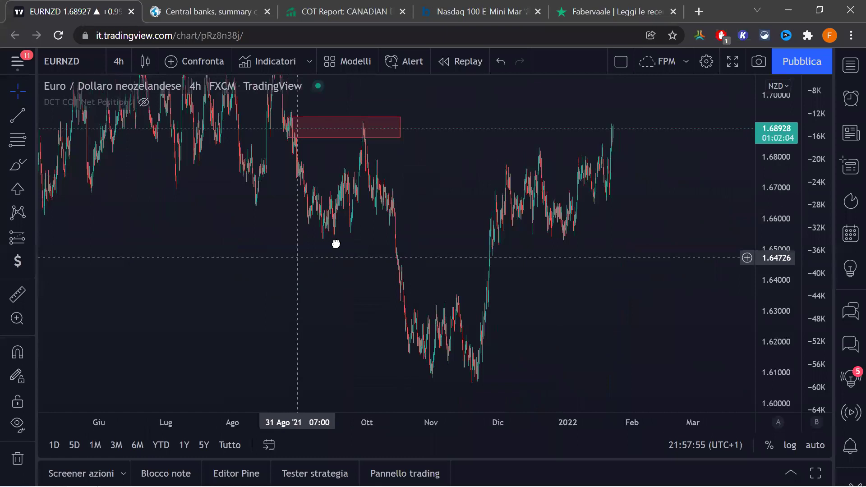